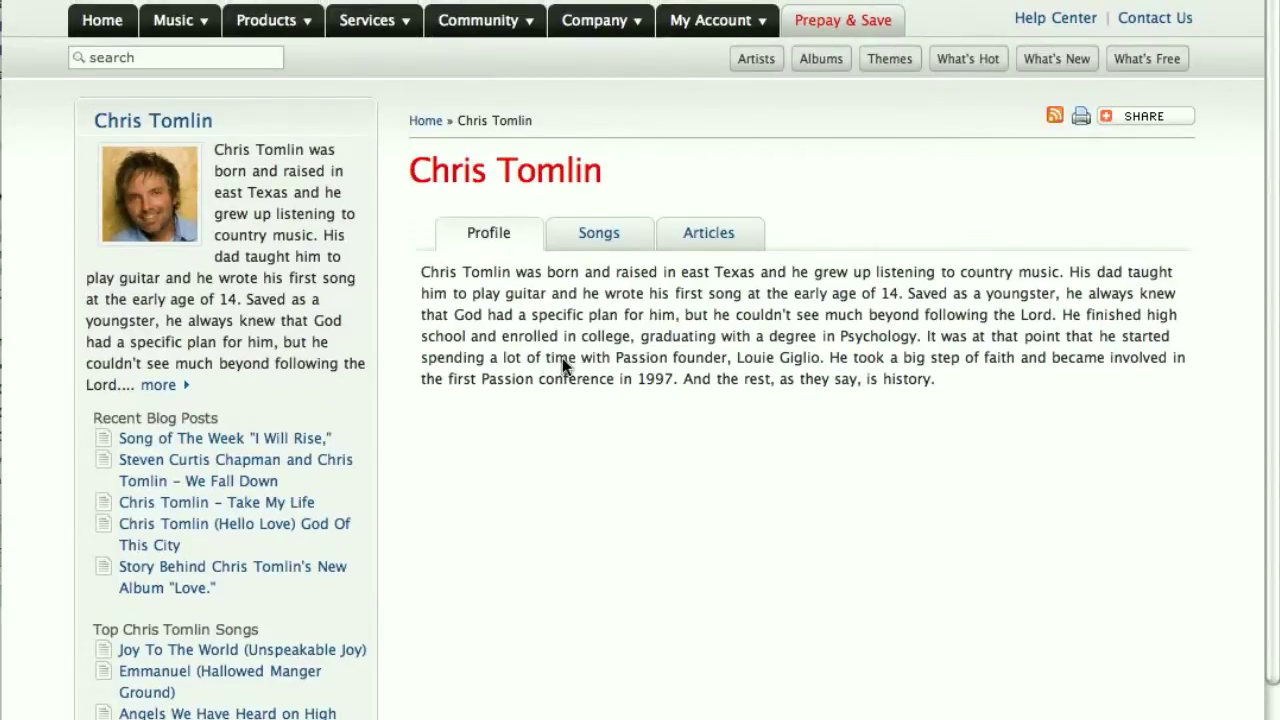
Step: Review the Chris Tomlin profile page on PraiseCharts and the profile list in the SilverStripe blog admin
{"action": "scroll", "coordinate": [562, 358], "scroll_direction": "down", "scroll_amount": 1}
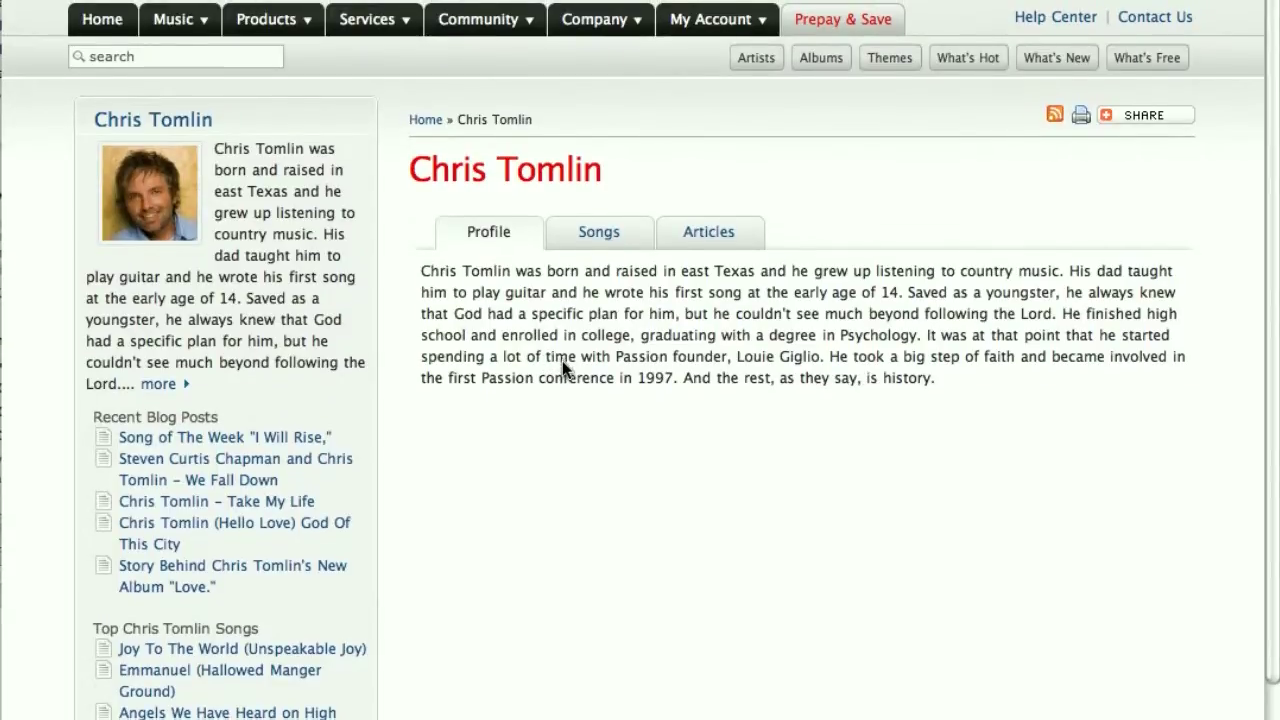
{"action": "scroll", "coordinate": [414, 258], "scroll_direction": "up", "scroll_amount": 3}
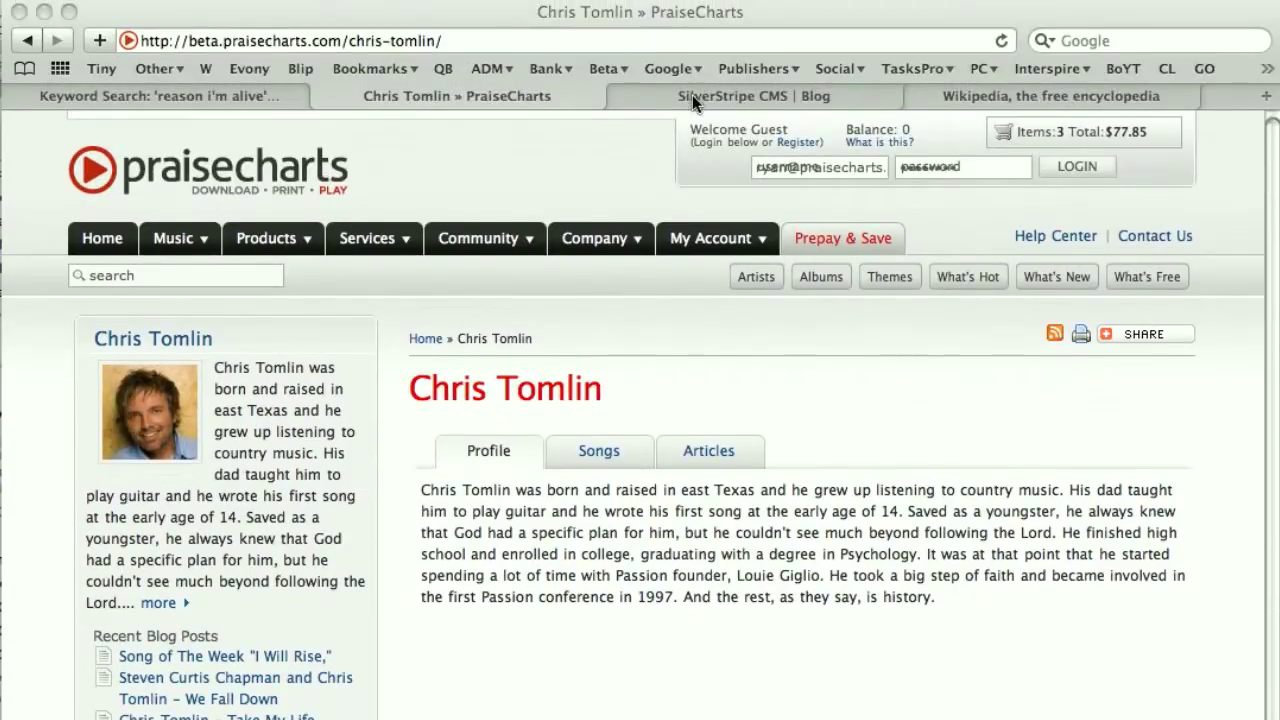
{"action": "left_click", "coordinate": [694, 95]}
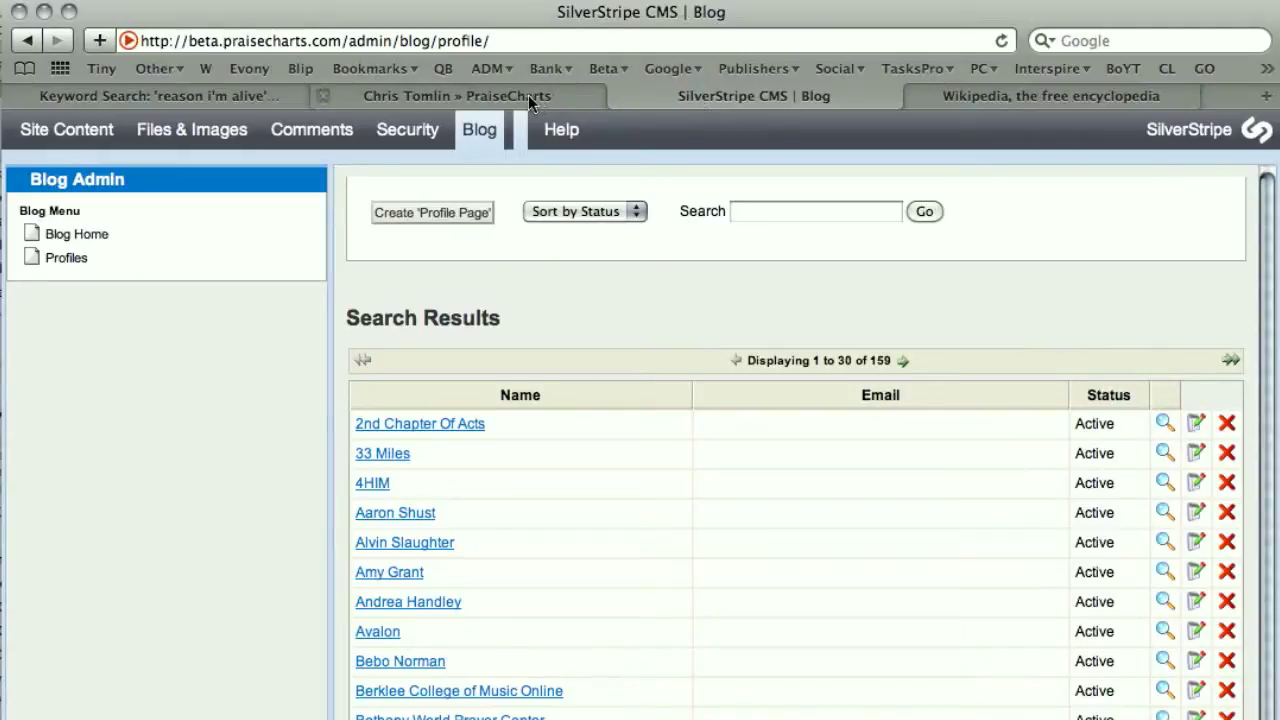
{"action": "left_click", "coordinate": [452, 93]}
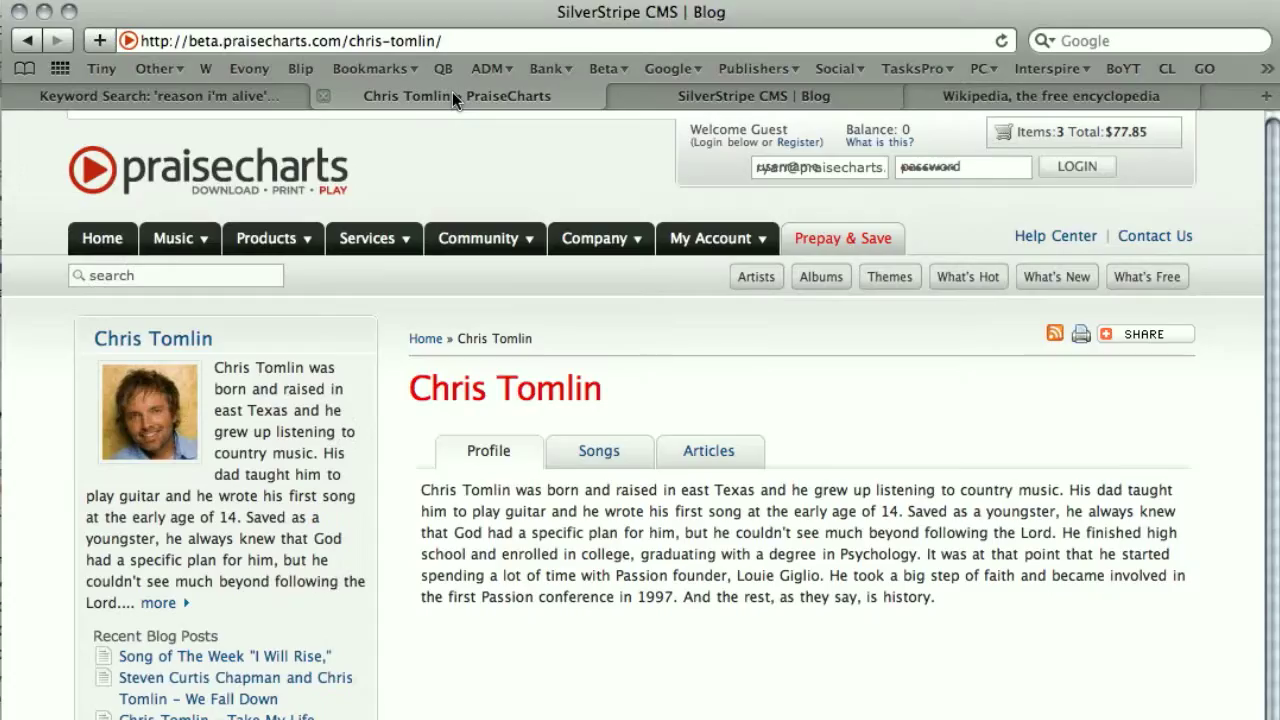
Step: View the Chris Tomlin Wikipedia article and bring up its copied text in TextEdit, moving the document window lower to uncover the article
{"action": "left_click", "coordinate": [1104, 95]}
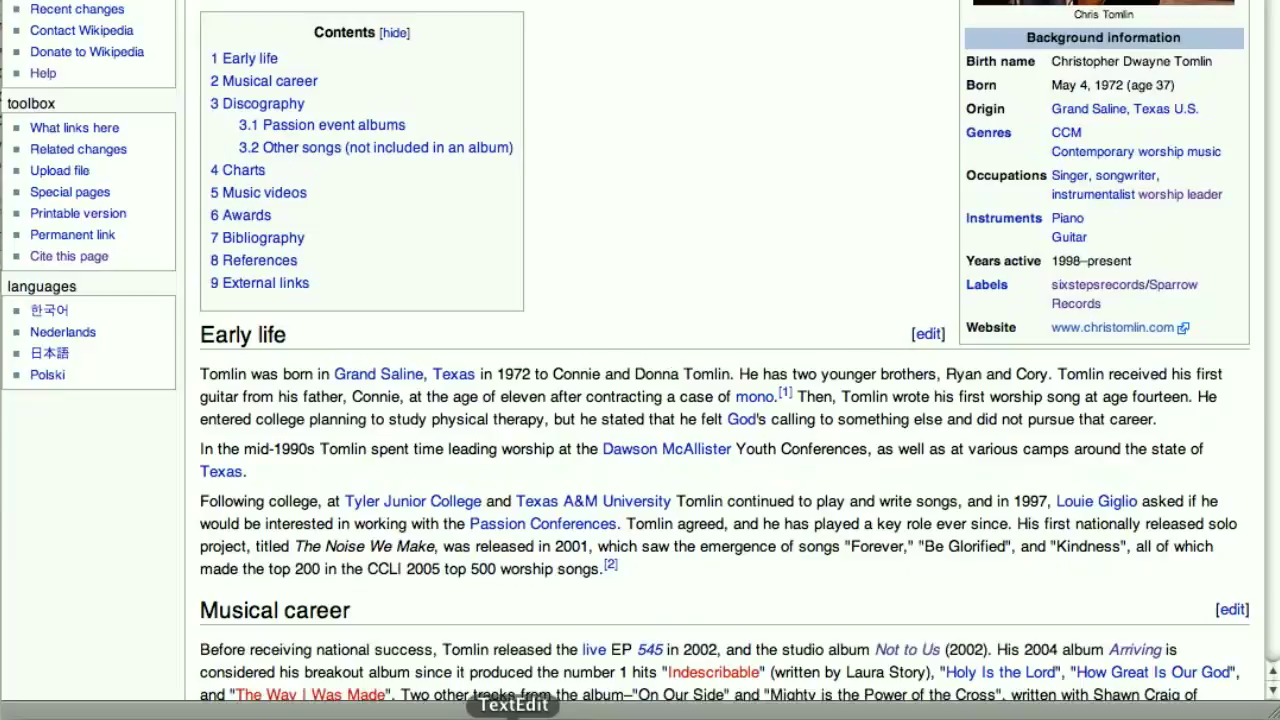
{"action": "left_click", "coordinate": [513, 716]}
{"action": "left_click_drag", "start_coordinate": [655, 84], "coordinate": [674, 385]}
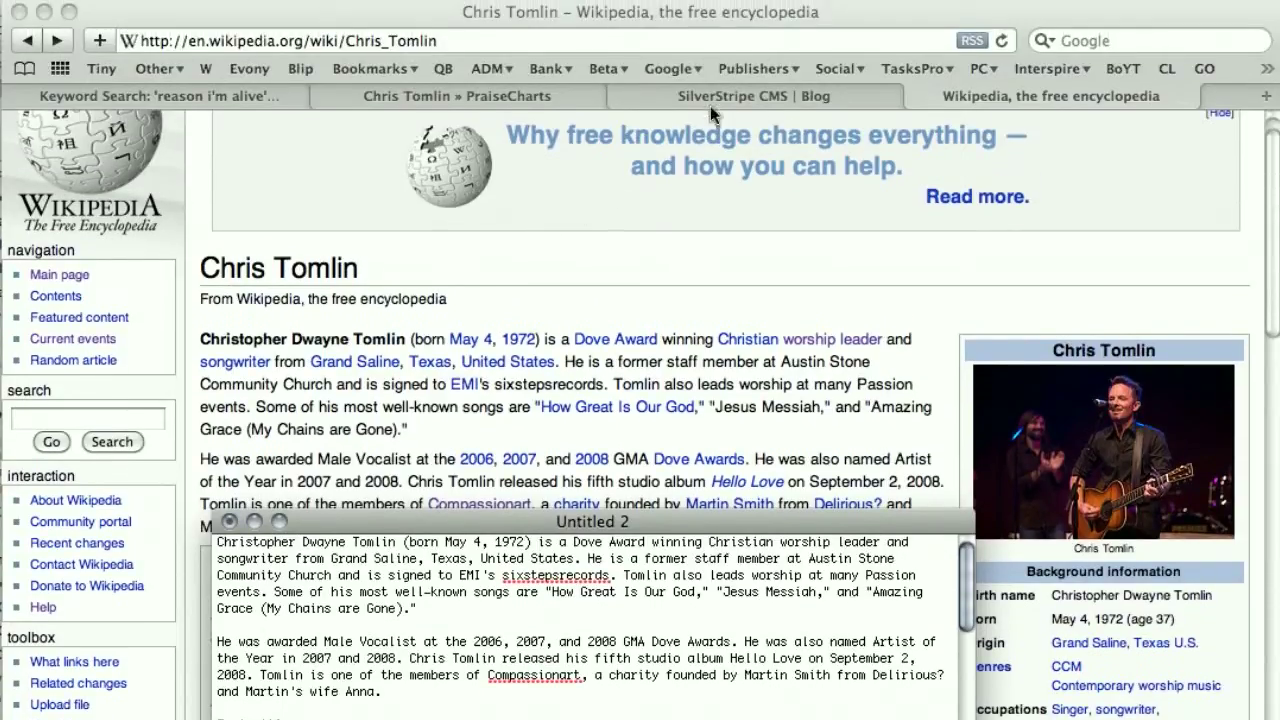
Step: Find the "chris tomlin" profile in the SilverStripe CMS, open it and go through its Other Data, Bio and Links sections
{"action": "left_click", "coordinate": [710, 92]}
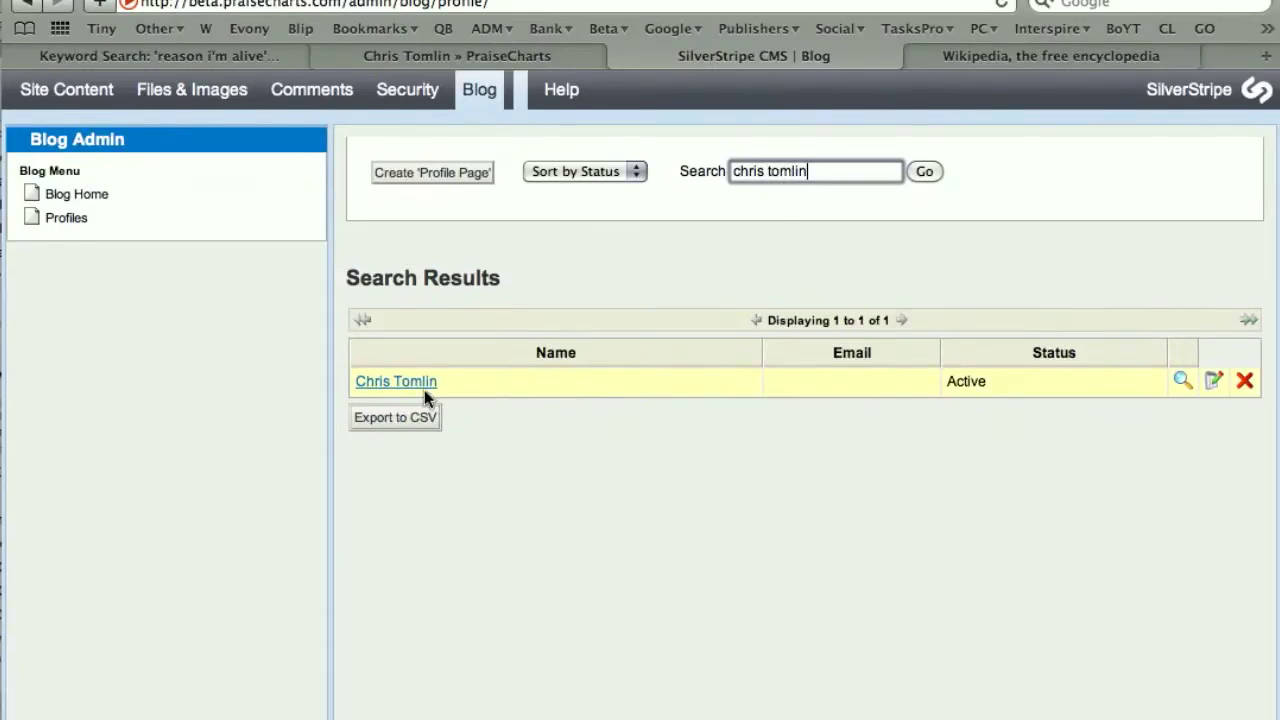
{"action": "left_click", "coordinate": [405, 422]}
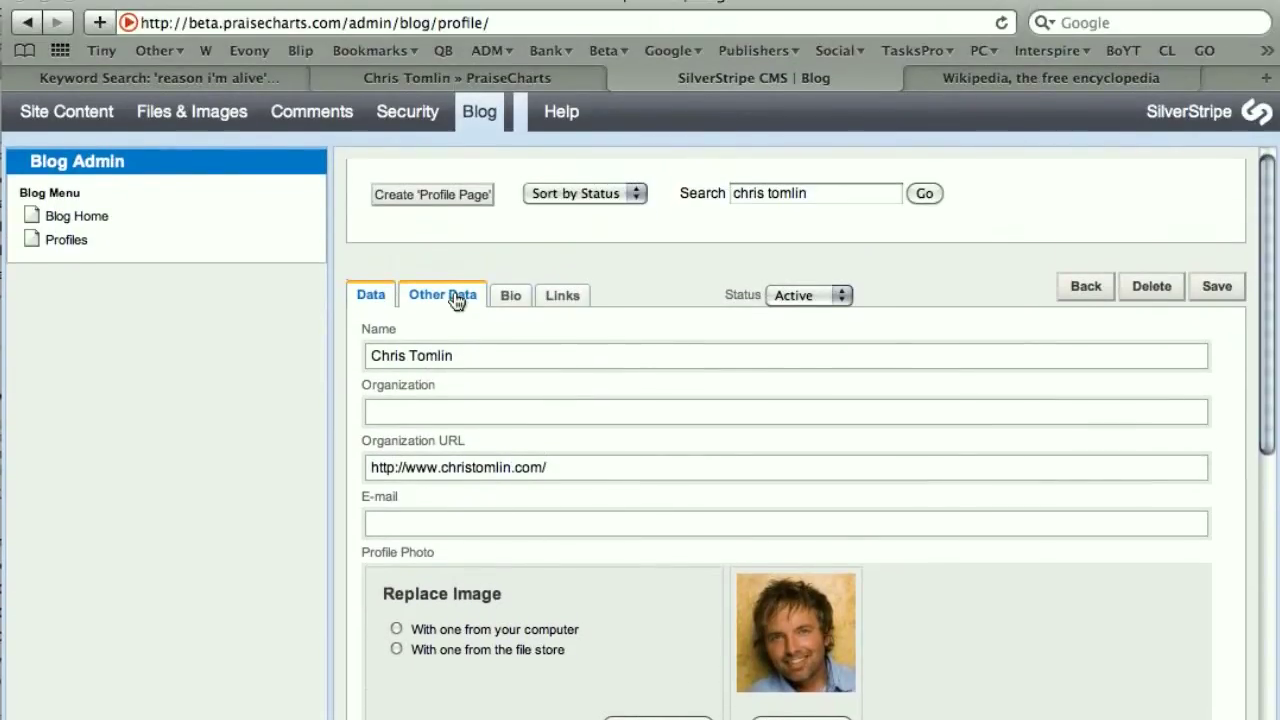
{"action": "left_click", "coordinate": [455, 300]}
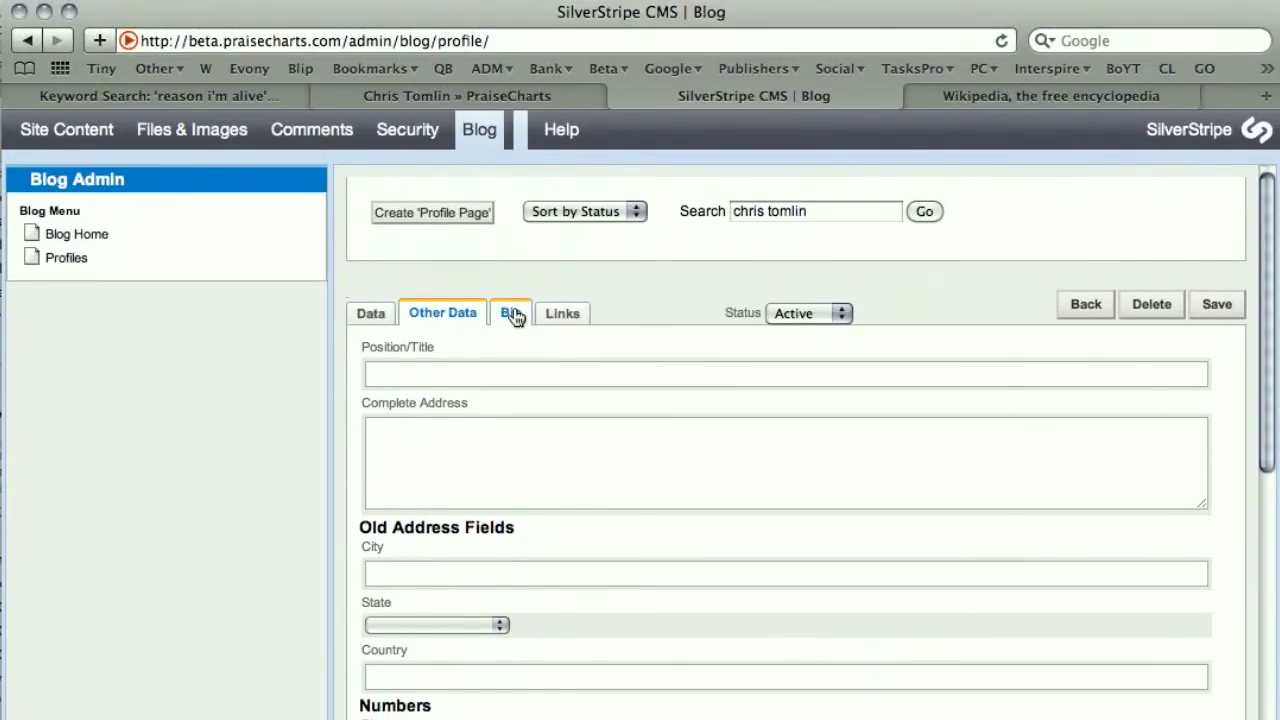
{"action": "left_click", "coordinate": [512, 314]}
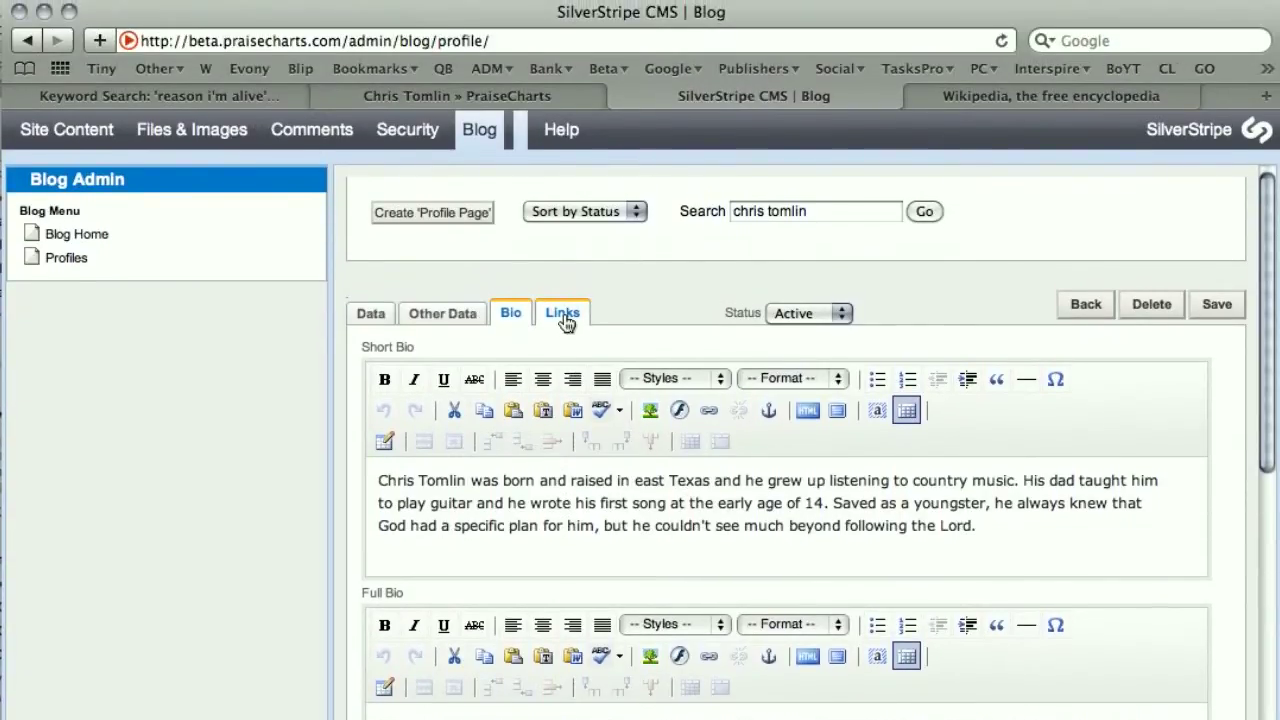
{"action": "left_click", "coordinate": [564, 316]}
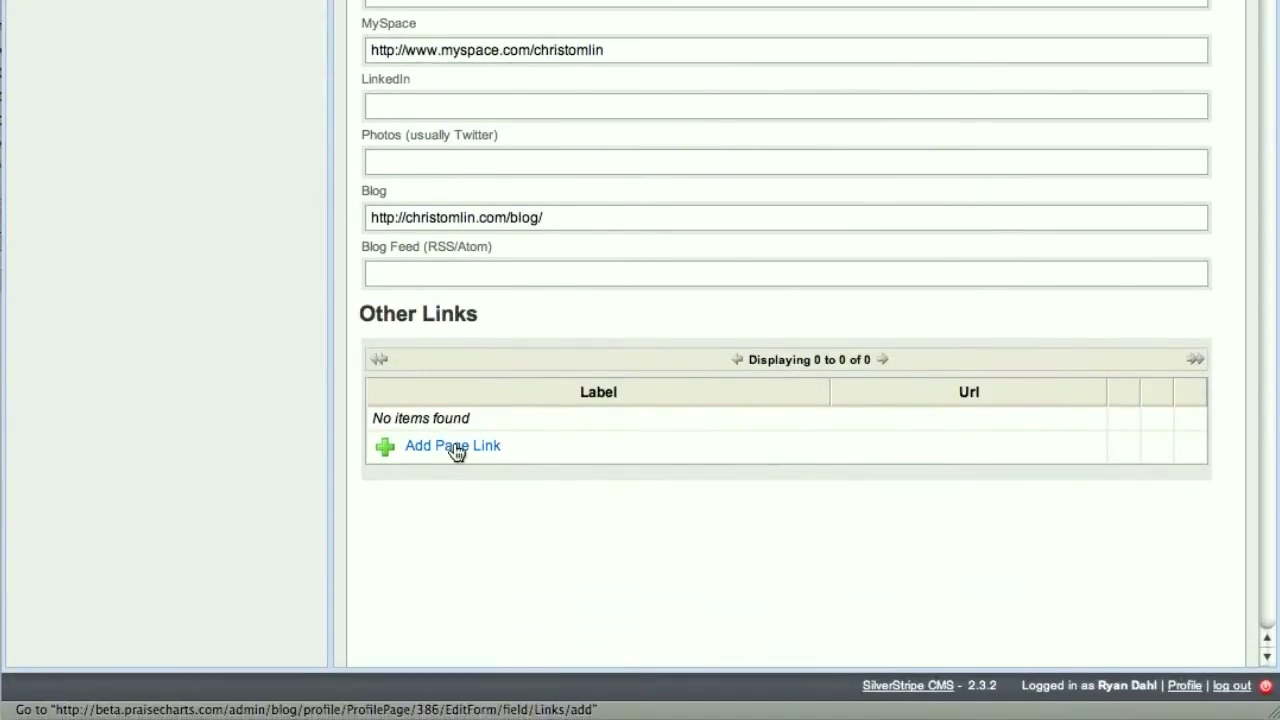
Step: Start a new page link under the profile's Other Links and begin its URL with http:
{"action": "left_click", "coordinate": [457, 449]}
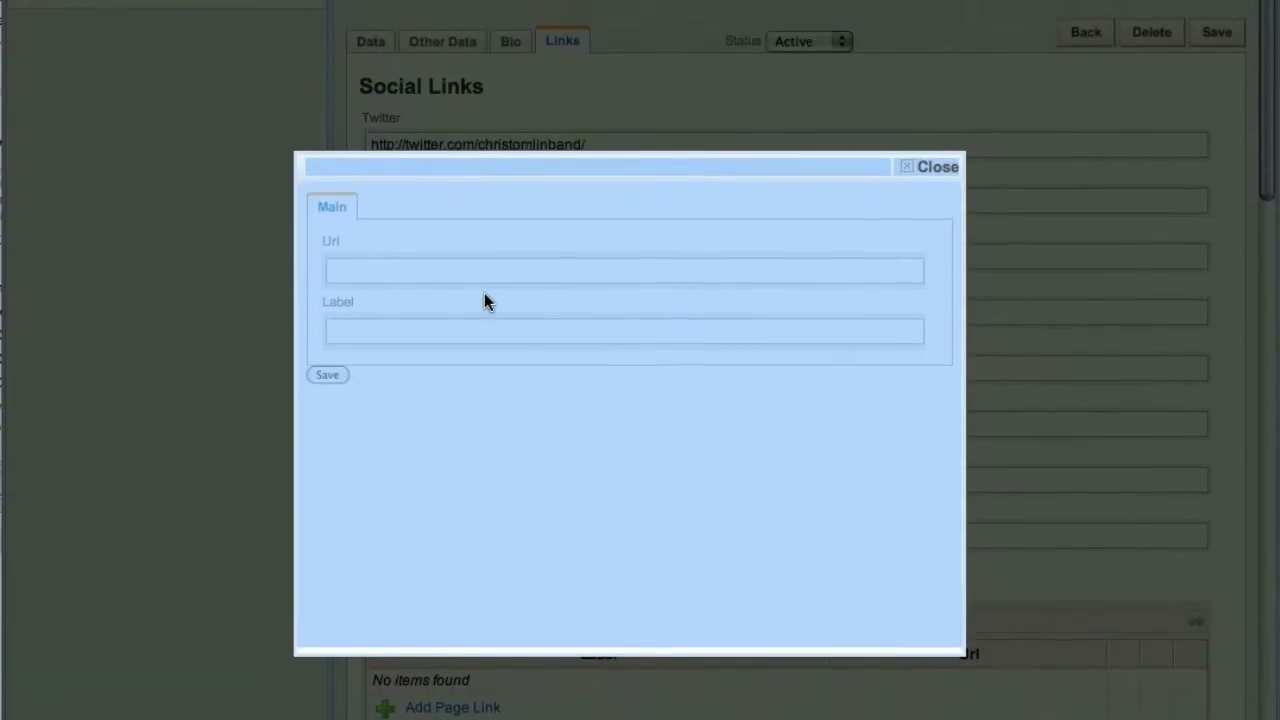
{"action": "left_click", "coordinate": [466, 360]}
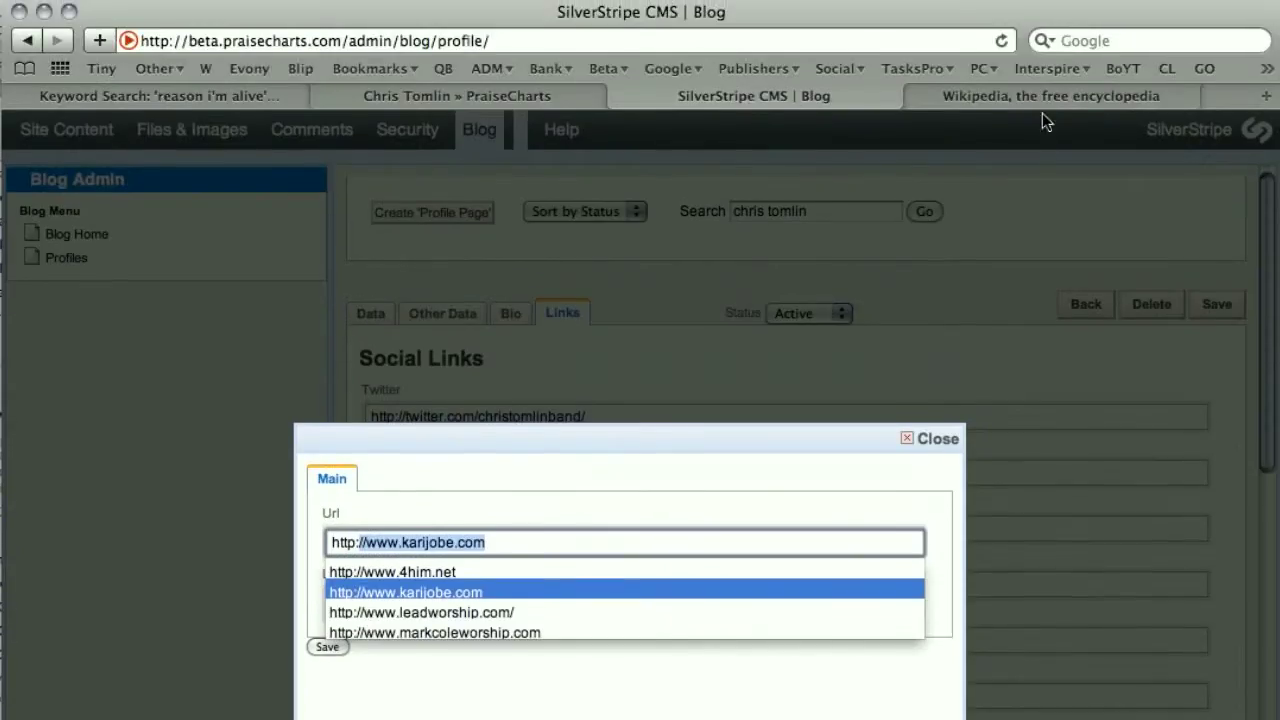
Step: Look through the Chris Tomlin Wikipedia article down to its references and external links
{"action": "left_click", "coordinate": [1042, 97]}
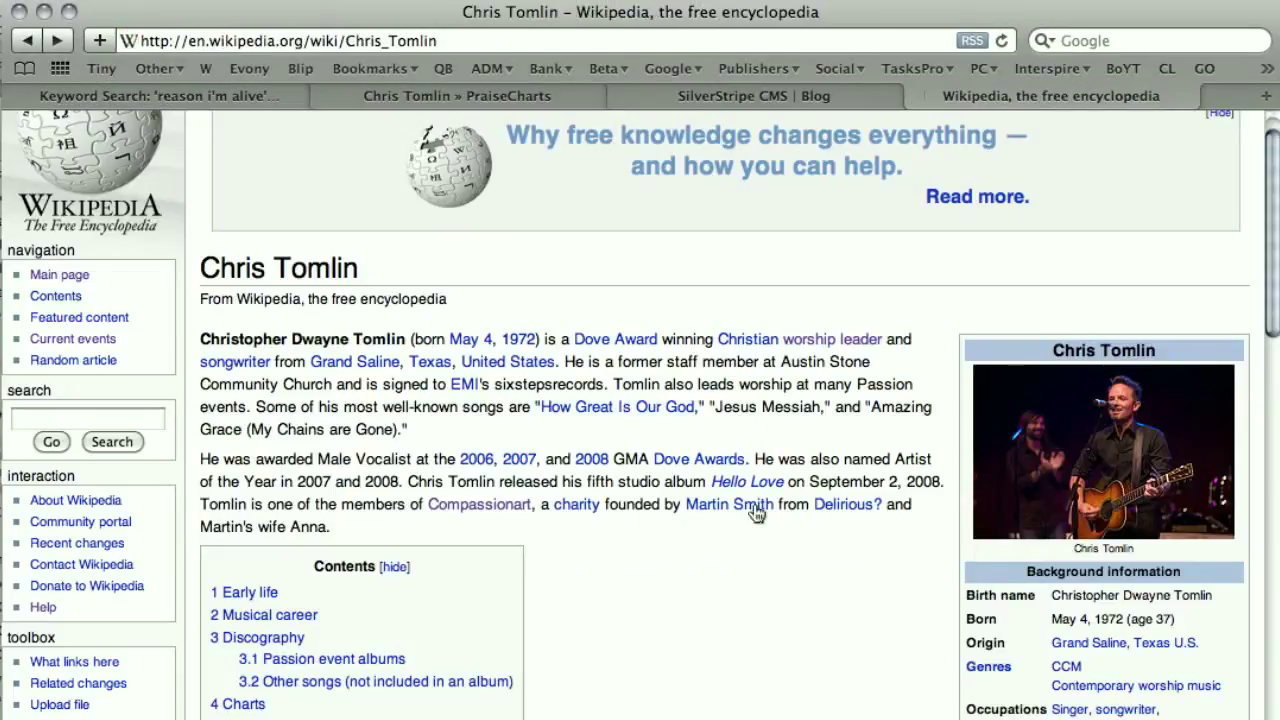
{"action": "scroll", "coordinate": [656, 466], "scroll_direction": "down", "scroll_amount": 15}
{"action": "scroll", "coordinate": [662, 410], "scroll_direction": "down", "scroll_amount": 20}
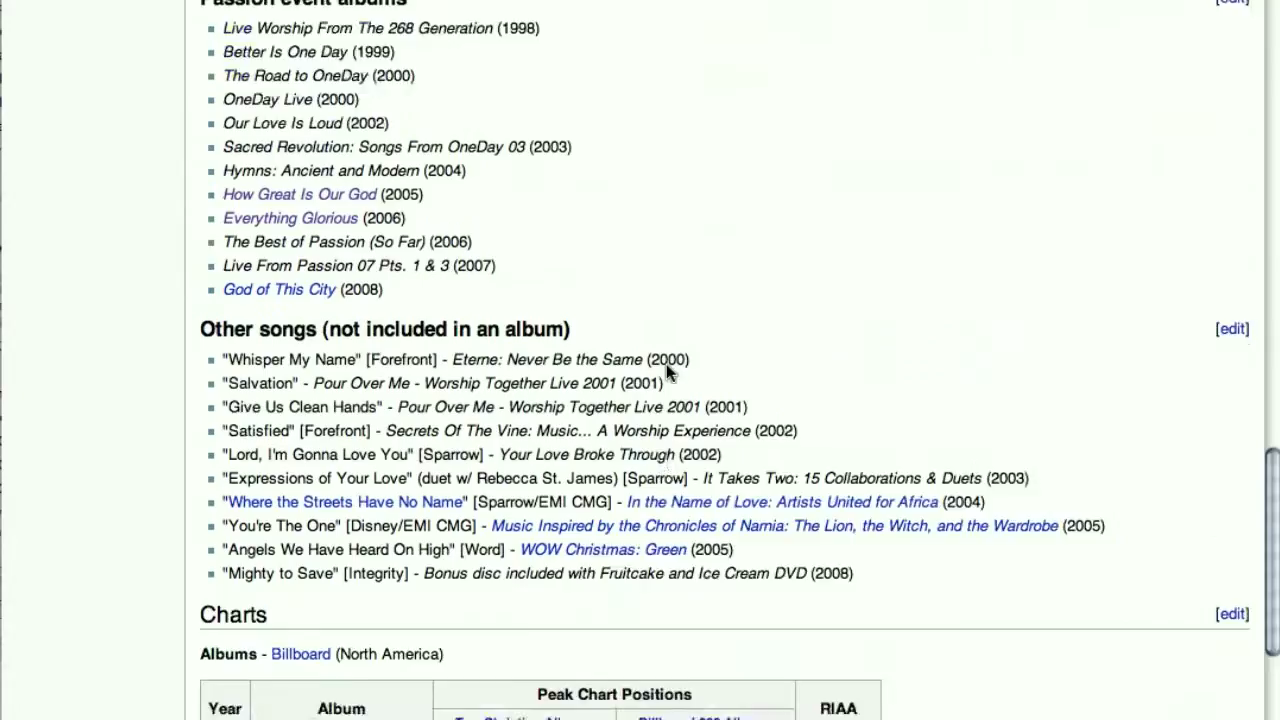
{"action": "scroll", "coordinate": [668, 368], "scroll_direction": "down", "scroll_amount": 15}
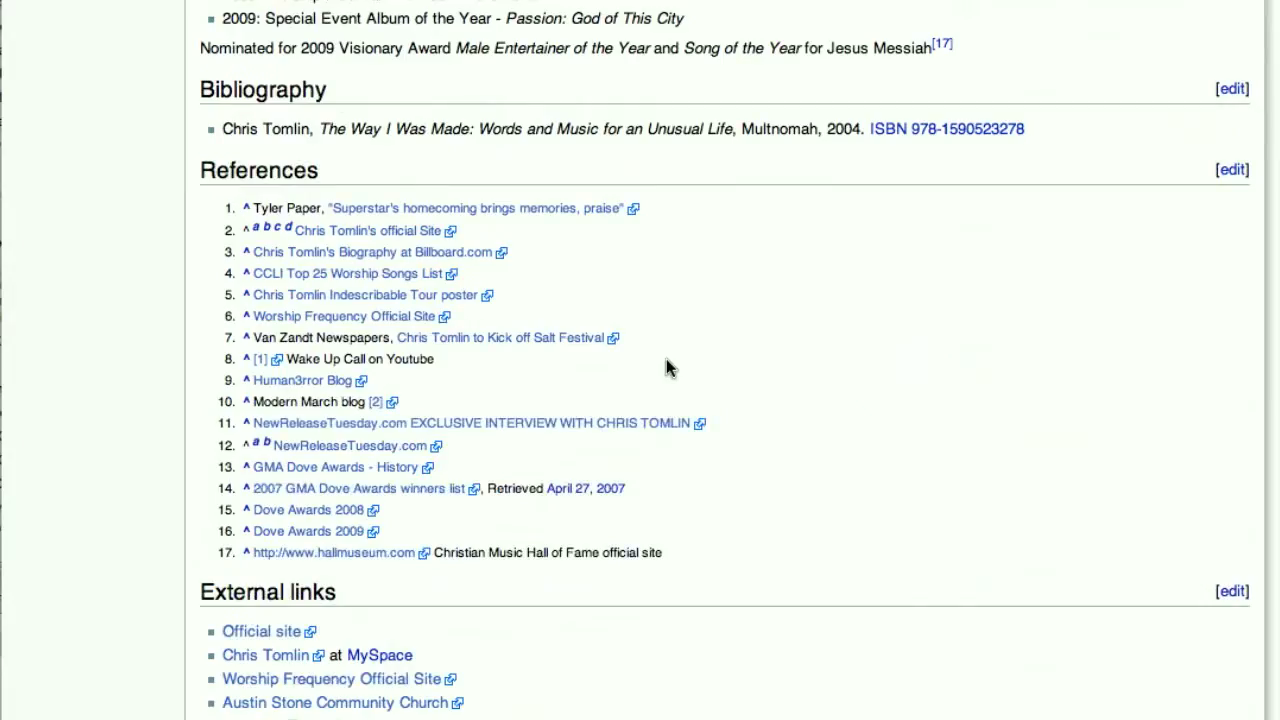
{"action": "scroll", "coordinate": [305, 470], "scroll_direction": "down", "scroll_amount": 4}
{"action": "scroll", "coordinate": [320, 380], "scroll_direction": "up", "scroll_amount": 12}
{"action": "scroll", "coordinate": [322, 365], "scroll_direction": "up", "scroll_amount": 10}
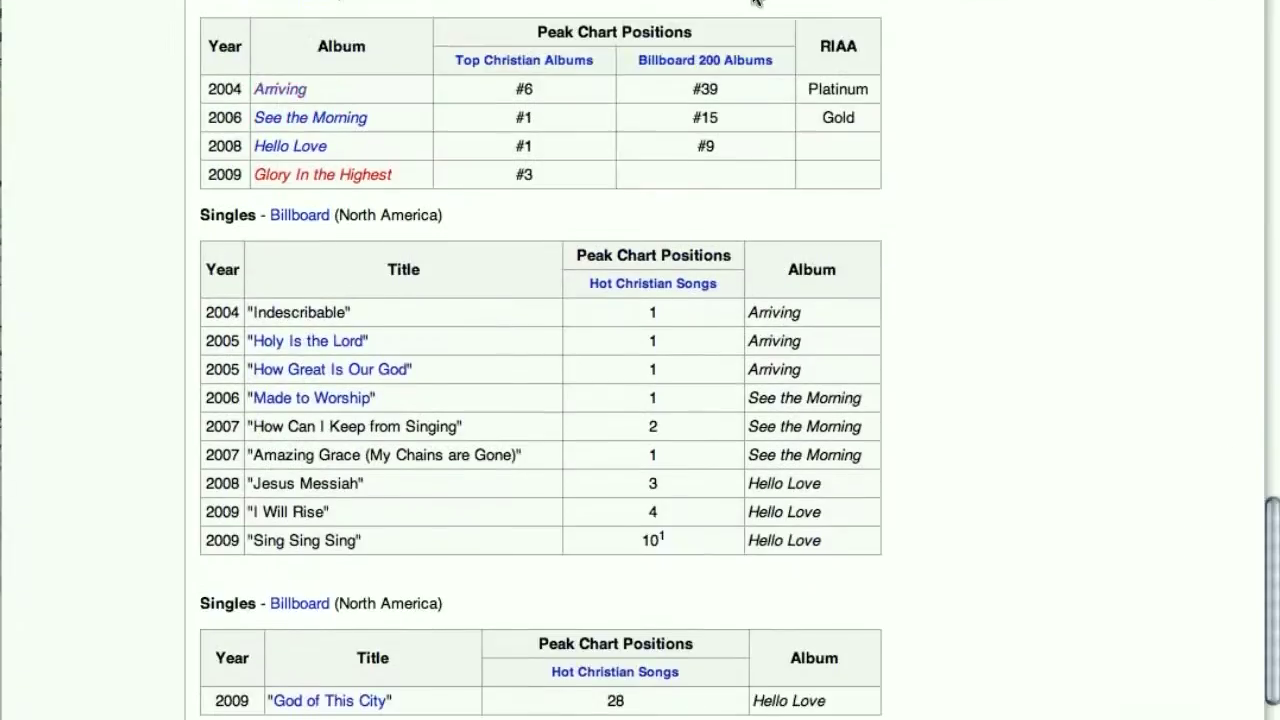
{"action": "left_click", "coordinate": [752, 97]}
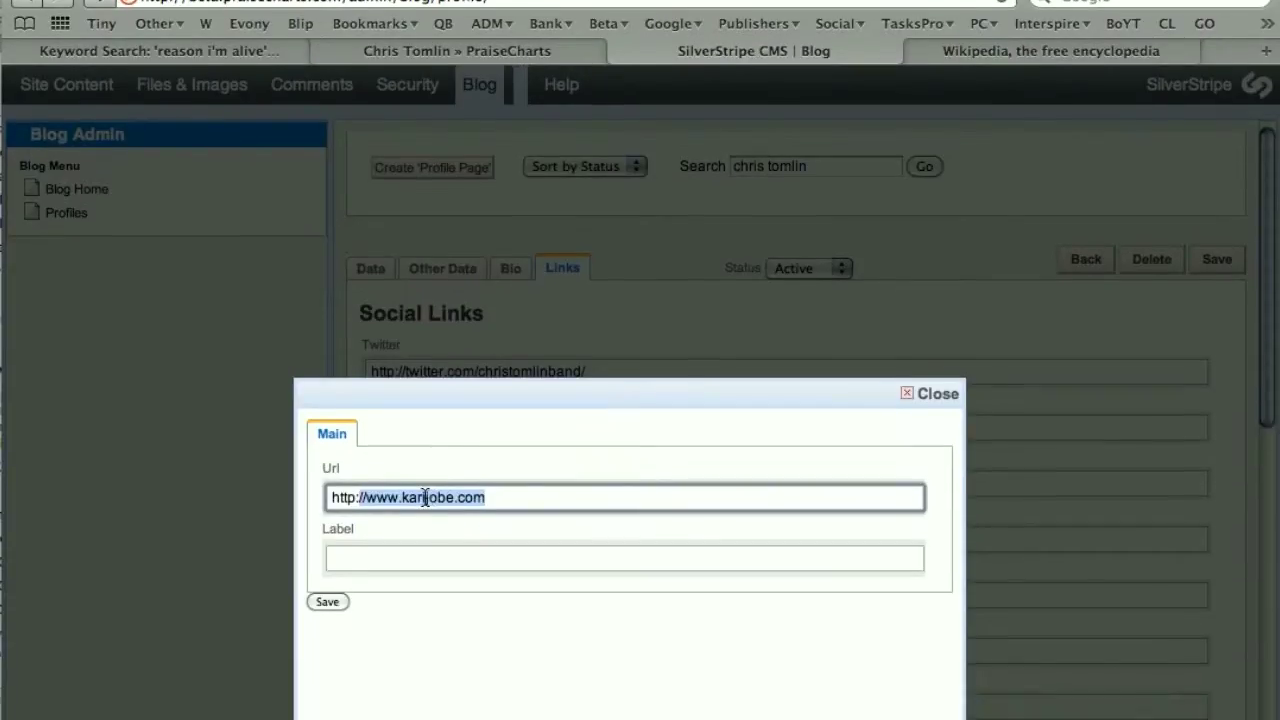
{"action": "left_click", "coordinate": [420, 542]}
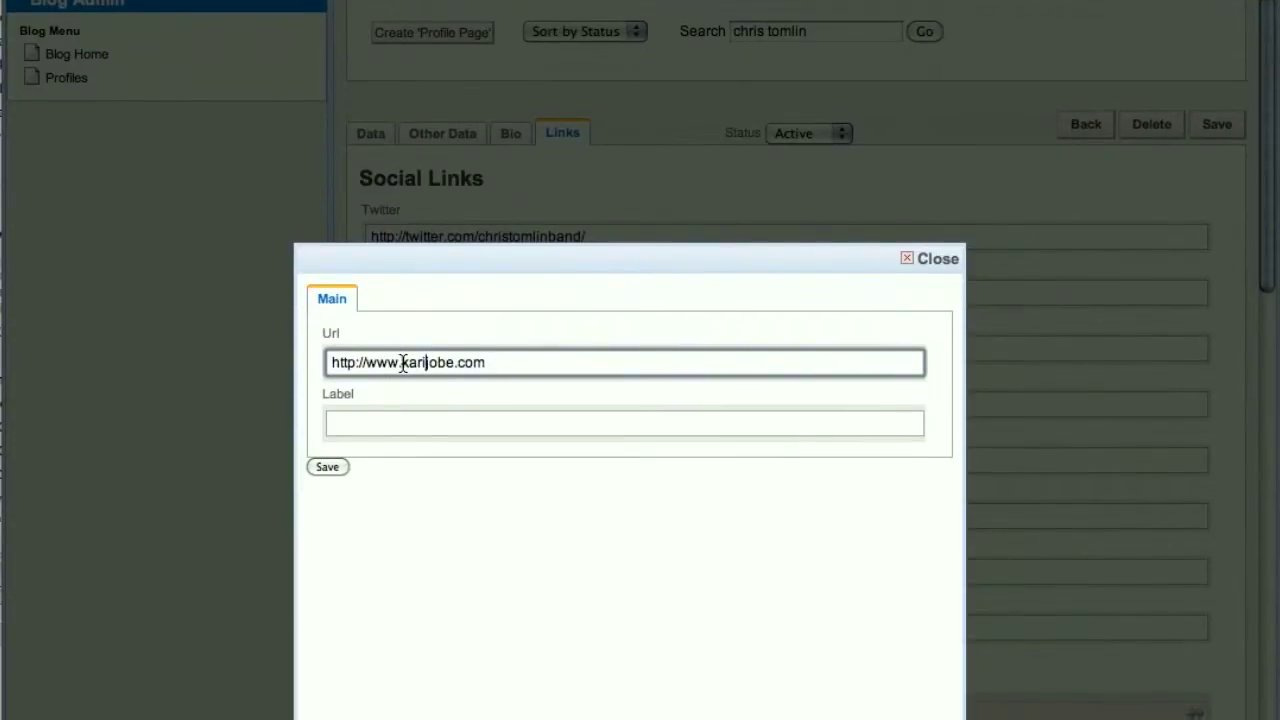
{"action": "left_click_drag", "start_coordinate": [406, 363], "coordinate": [585, 363]}
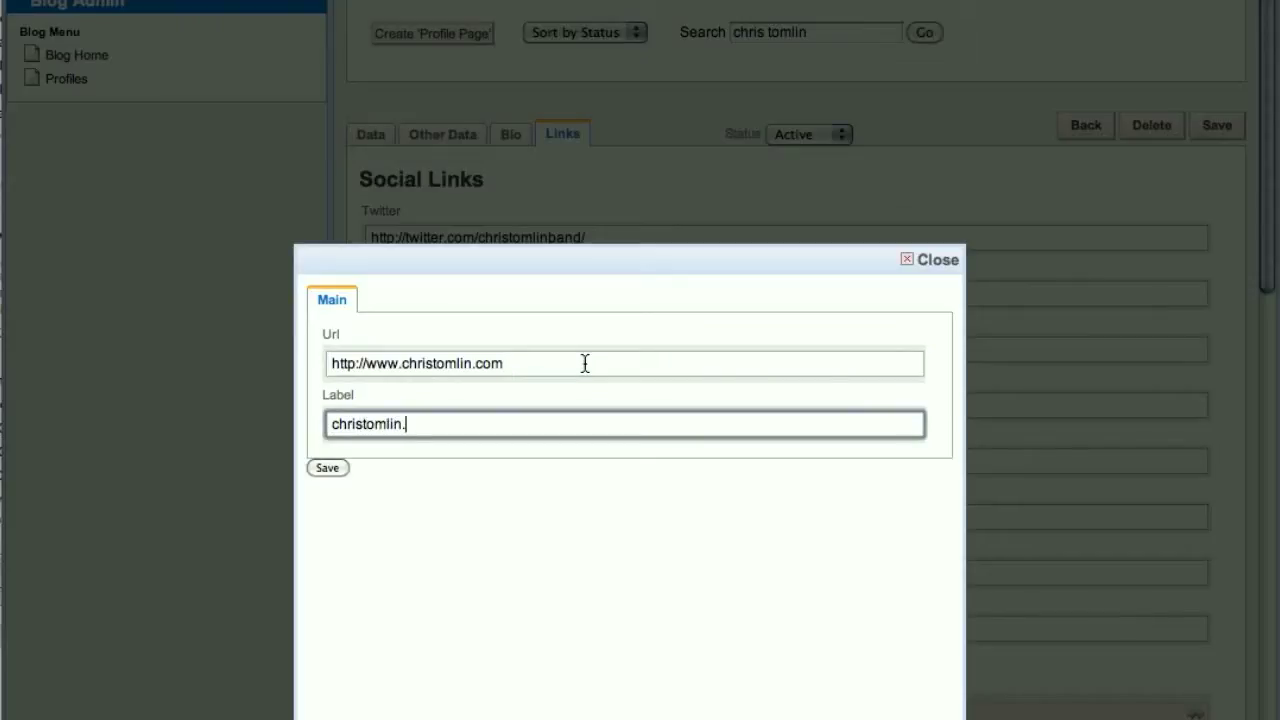
{"action": "left_click", "coordinate": [330, 468]}
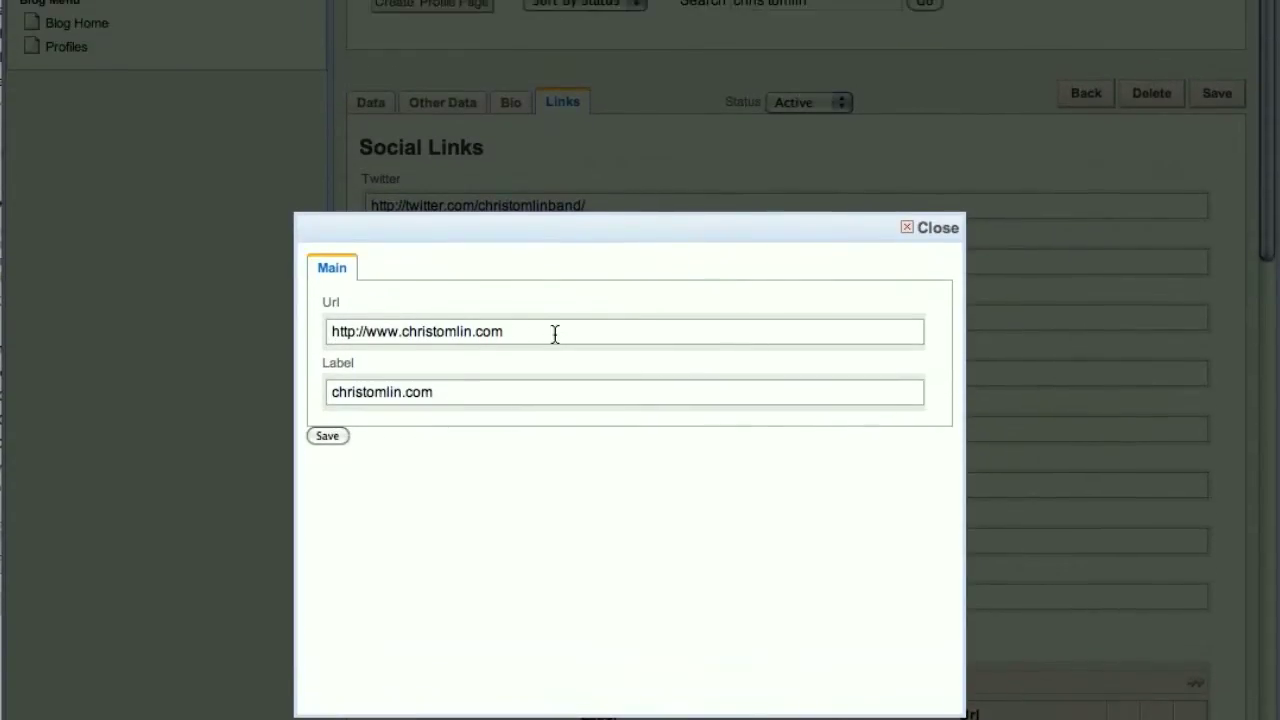
{"action": "left_click", "coordinate": [459, 410]}
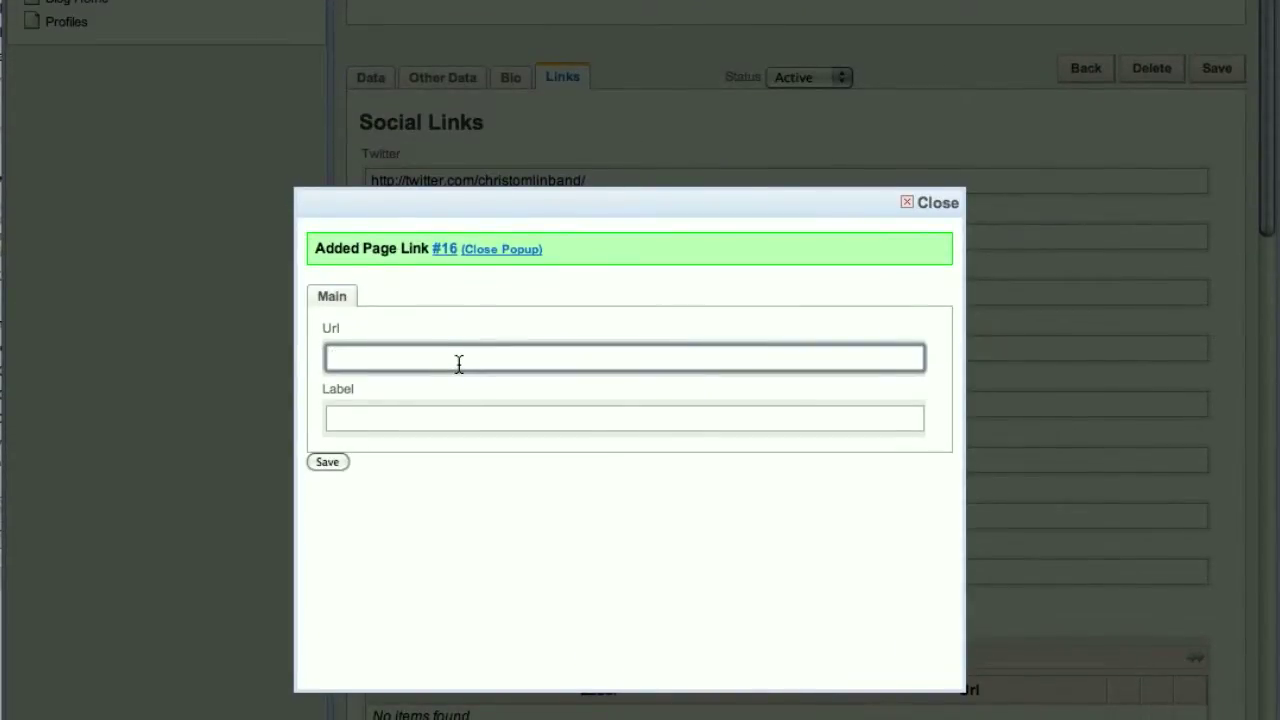
{"action": "type", "text": "ht"}
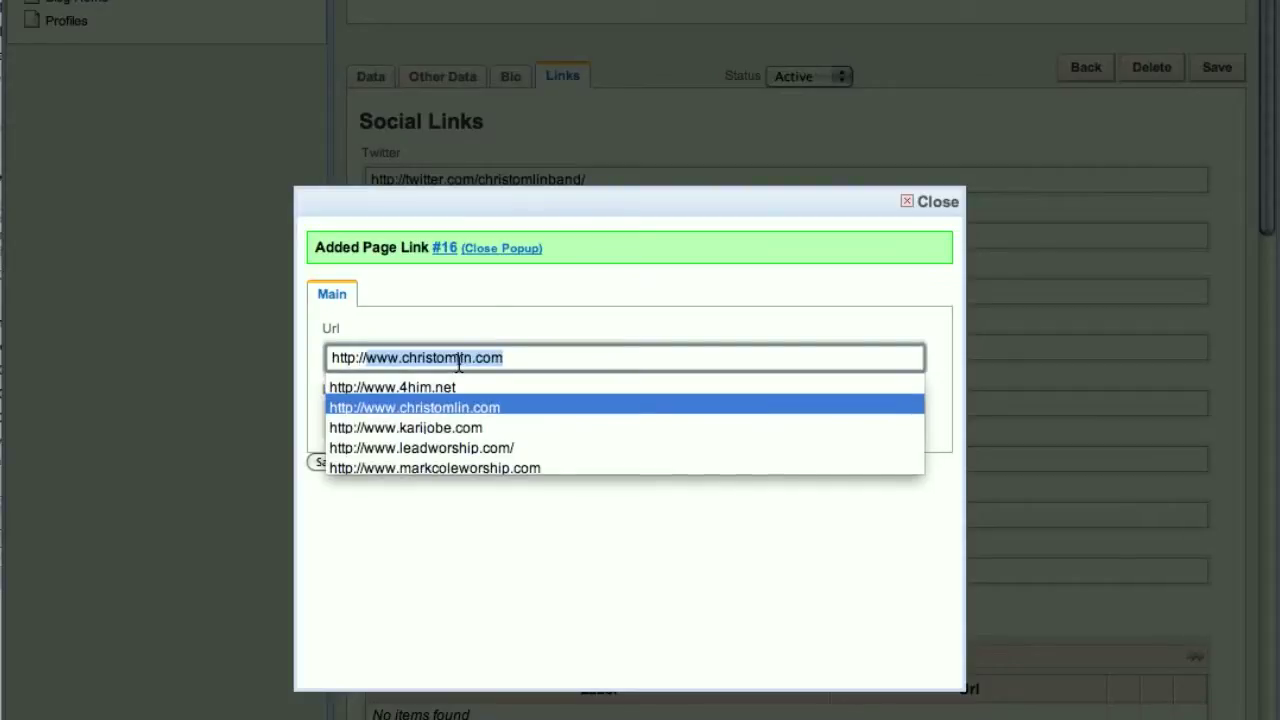
{"action": "type", "text": "tp://www.fqworship.com"}
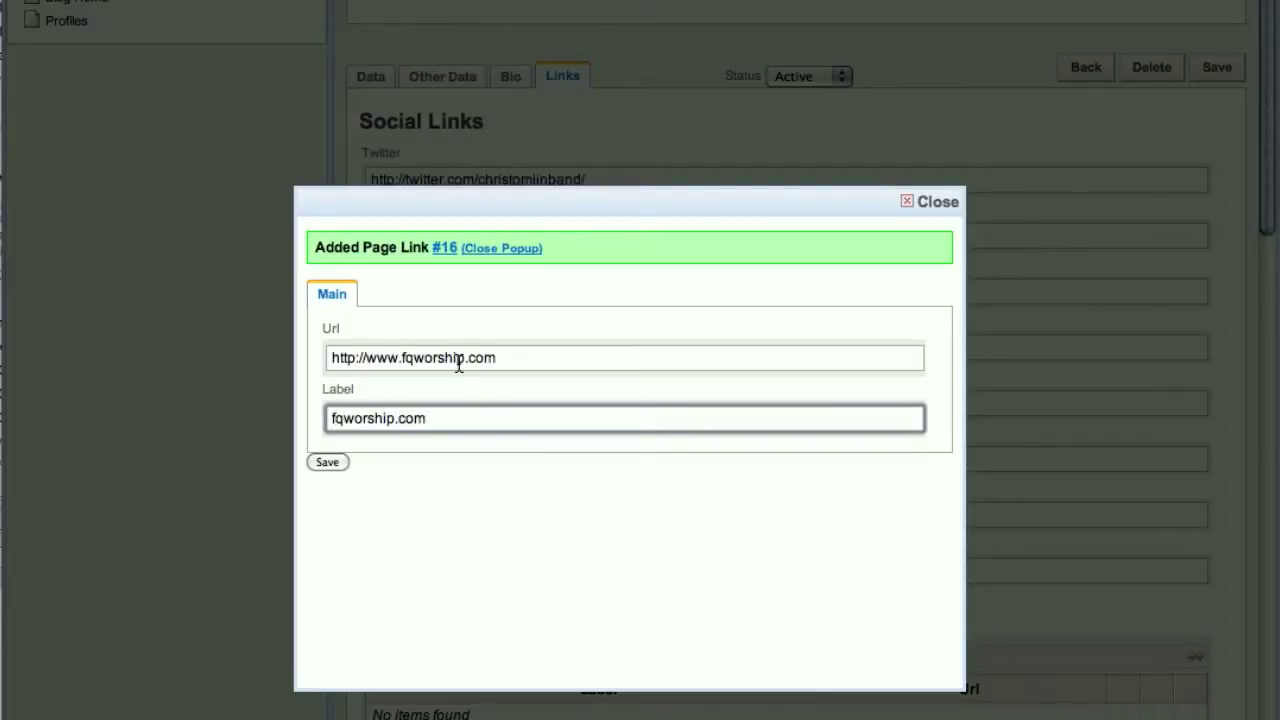
{"action": "scroll", "coordinate": [400, 420], "scroll_direction": "down", "scroll_amount": 3}
{"action": "left_click", "coordinate": [326, 390]}
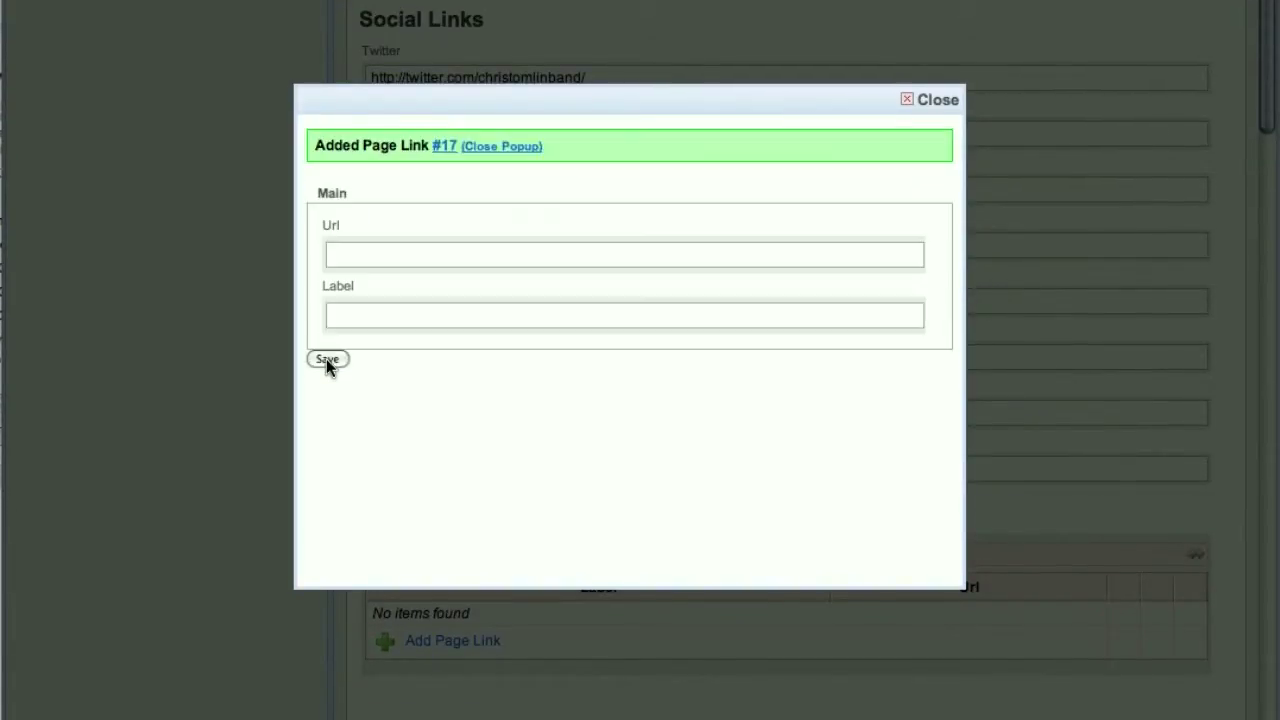
{"action": "left_click", "coordinate": [934, 99]}
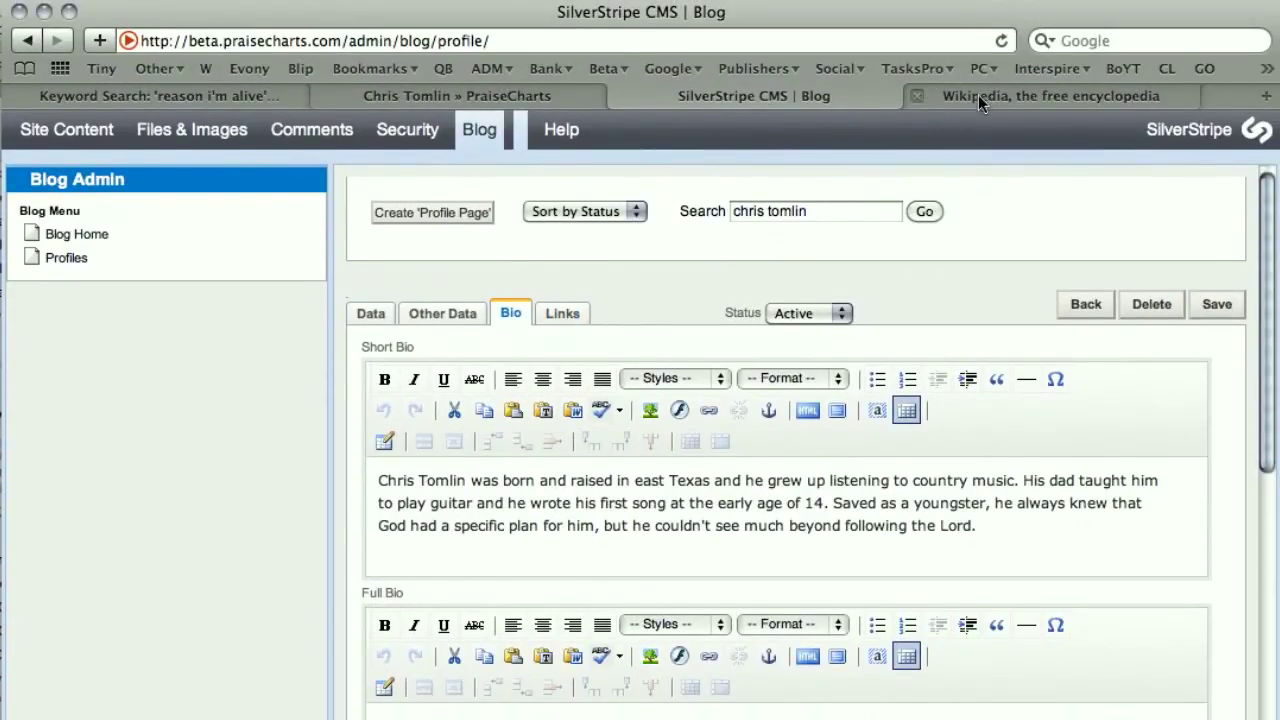
Step: Return to the top part of the Chris Tomlin Wikipedia article and bring its copied text in TextEdit to the front
{"action": "left_click", "coordinate": [978, 97]}
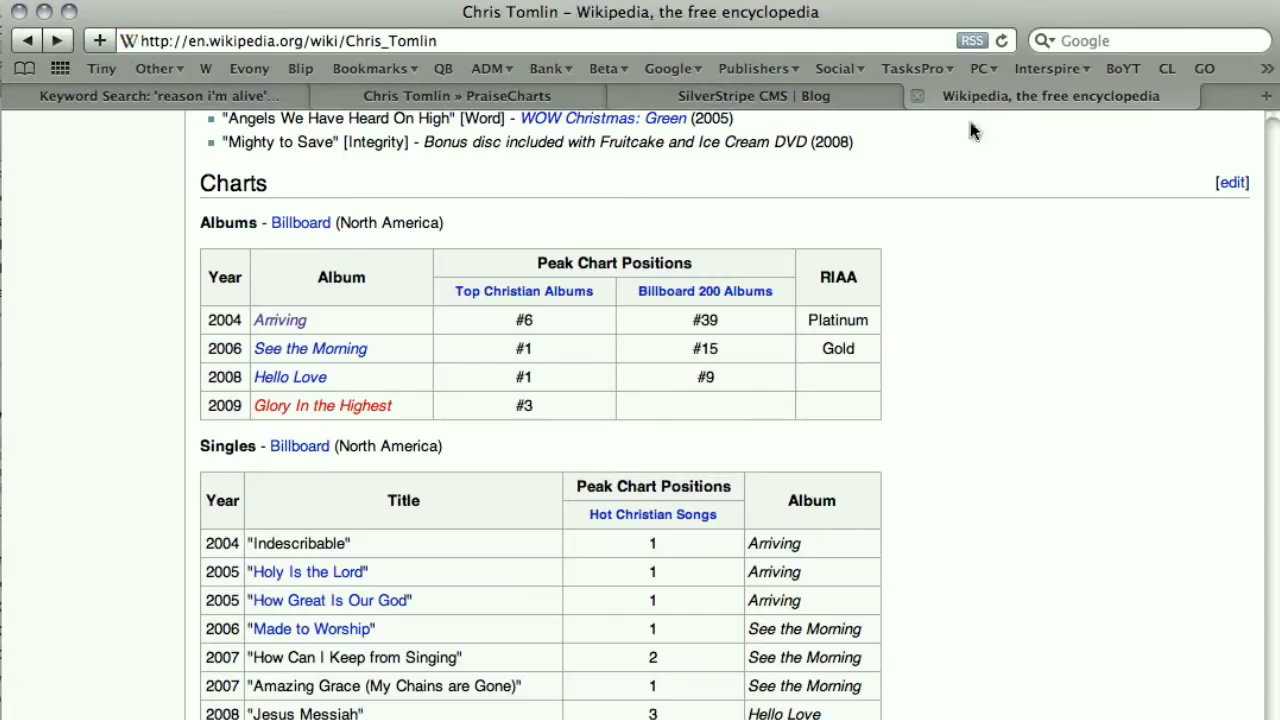
{"action": "scroll", "coordinate": [1050, 405], "scroll_direction": "up", "scroll_amount": 15}
{"action": "scroll", "coordinate": [1040, 390], "scroll_direction": "up", "scroll_amount": 15}
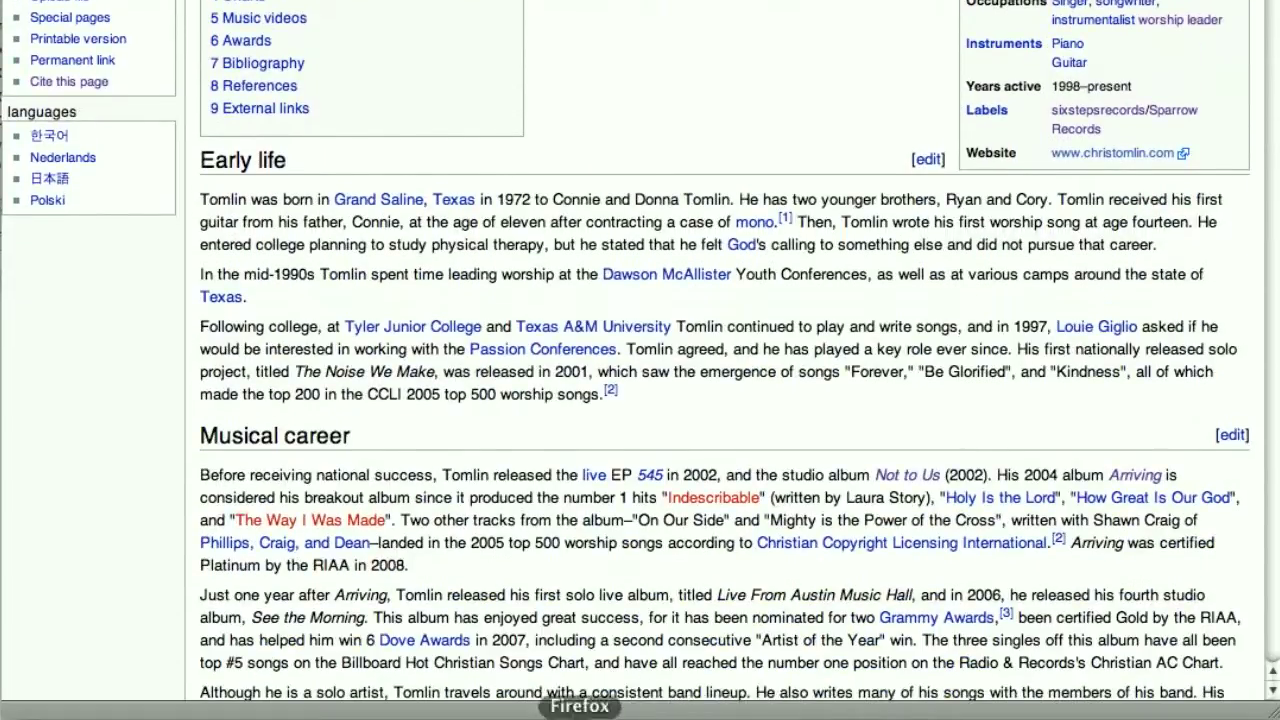
{"action": "left_click", "coordinate": [523, 715]}
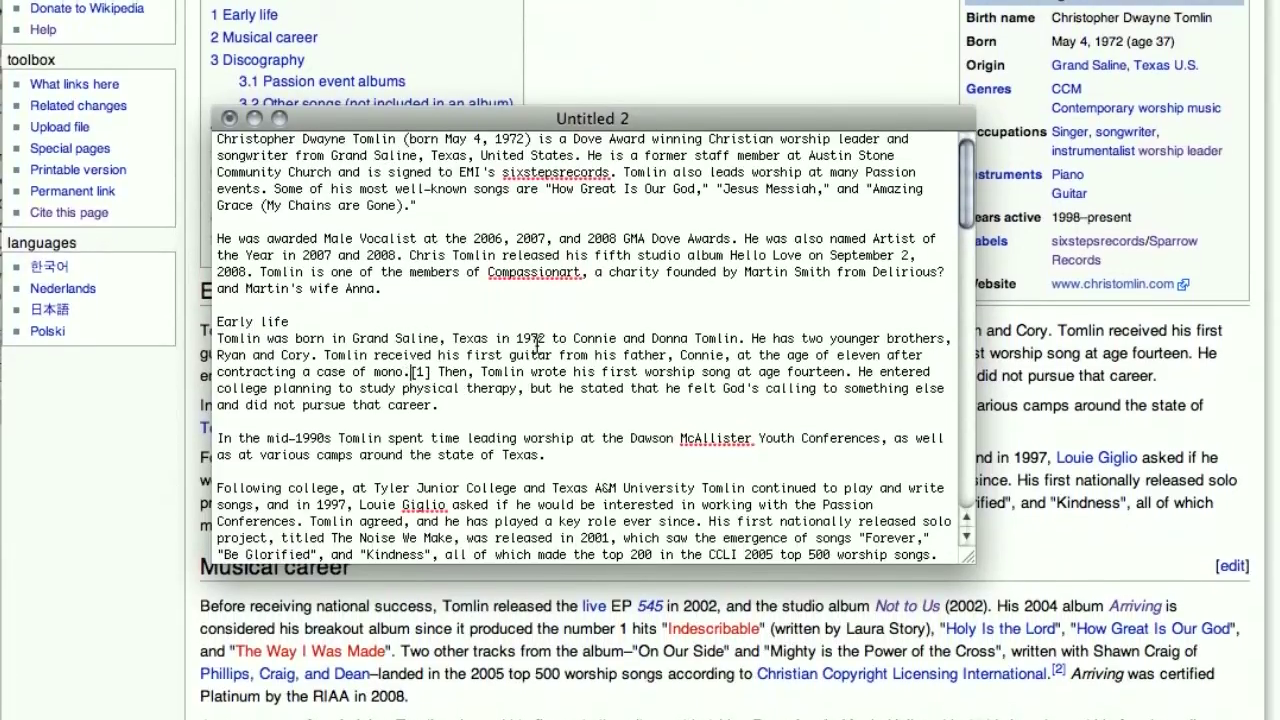
Step: Delete the citation markers [1] after "mono.", [2] after "International." and [3] after "Grammy Awards," from the biography text
{"action": "key", "text": "Delete"}
{"action": "key", "text": "Delete"}
{"action": "key", "text": "Delete"}
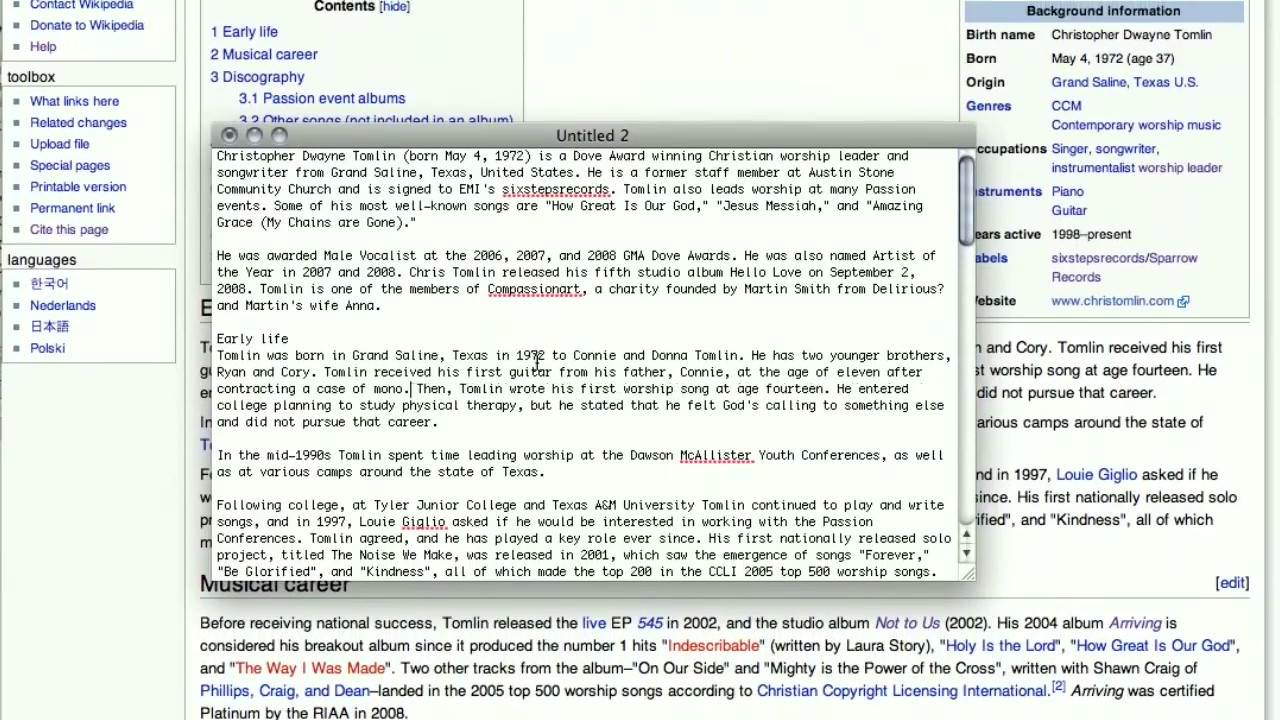
{"action": "scroll", "coordinate": [398, 337], "scroll_direction": "down", "scroll_amount": 6}
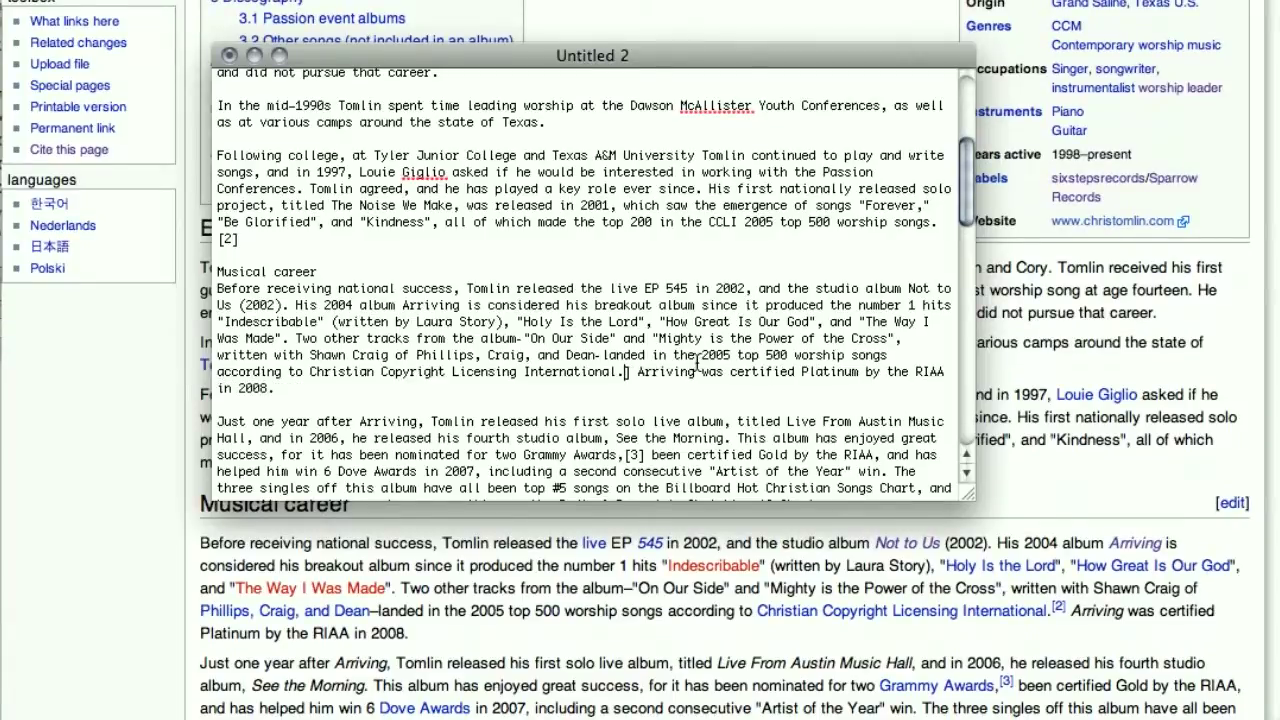
{"action": "key", "text": "Delete"}
{"action": "key", "text": "Delete"}
{"action": "key", "text": "Delete"}
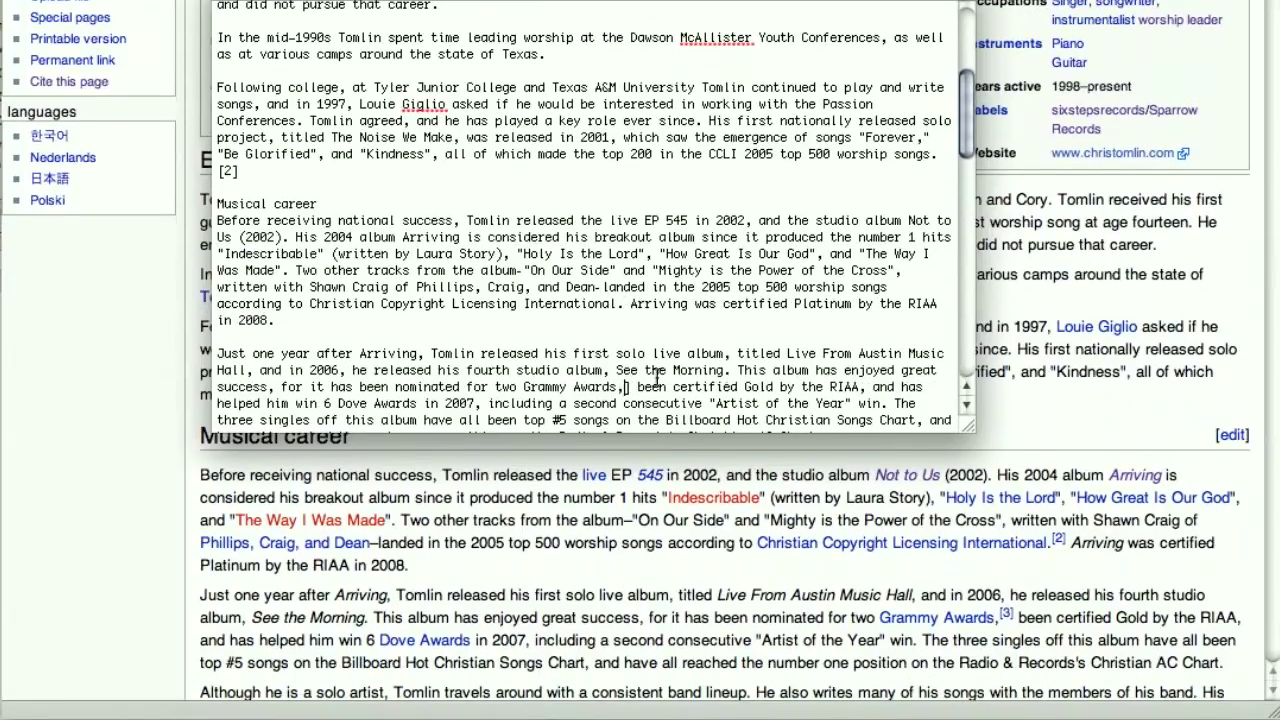
{"action": "key", "text": "Delete"}
{"action": "key", "text": "Delete"}
{"action": "key", "text": "Delete"}
{"action": "scroll", "coordinate": [656, 378], "scroll_direction": "down", "scroll_amount": 5}
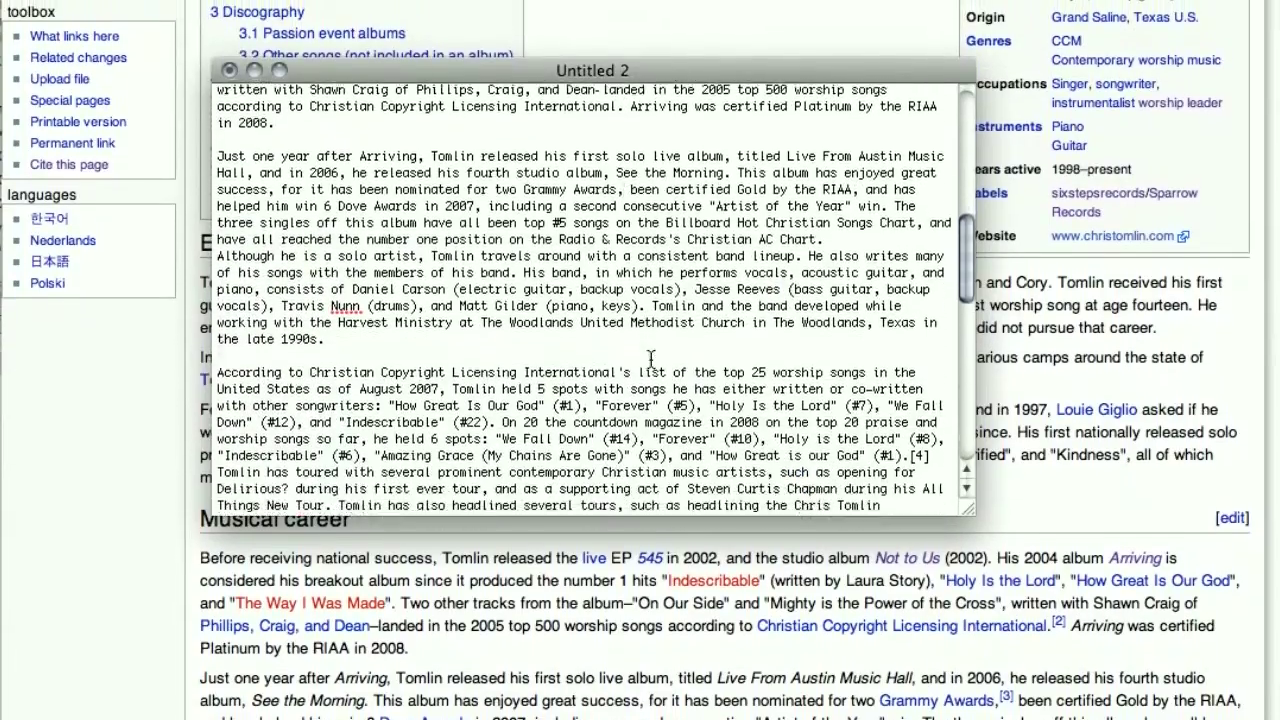
{"action": "scroll", "coordinate": [651, 358], "scroll_direction": "down", "scroll_amount": 5}
Step: Copy the entire biography text from TextEdit and paste it over the existing Full Bio content in the SilverStripe CMS
{"action": "scroll", "coordinate": [651, 358], "scroll_direction": "up", "scroll_amount": 15}
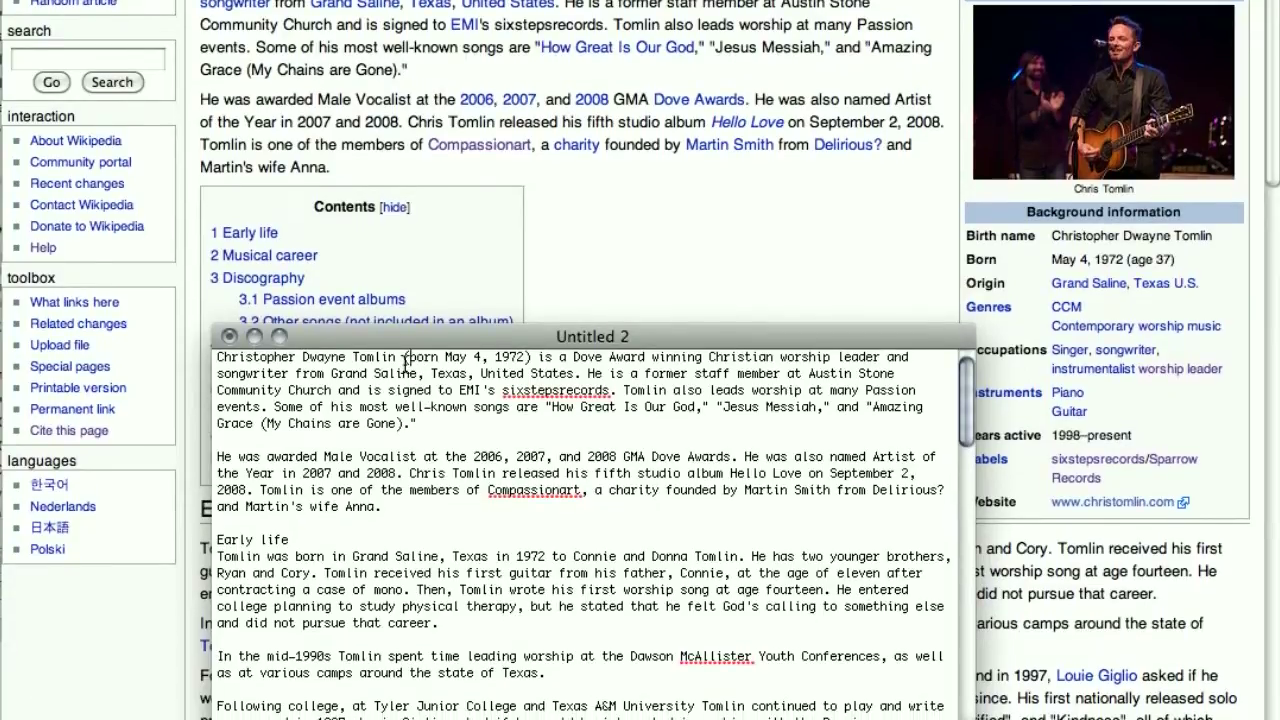
{"action": "key", "text": "super+a"}
{"action": "key", "text": "Right"}
{"action": "key", "text": "super+a"}
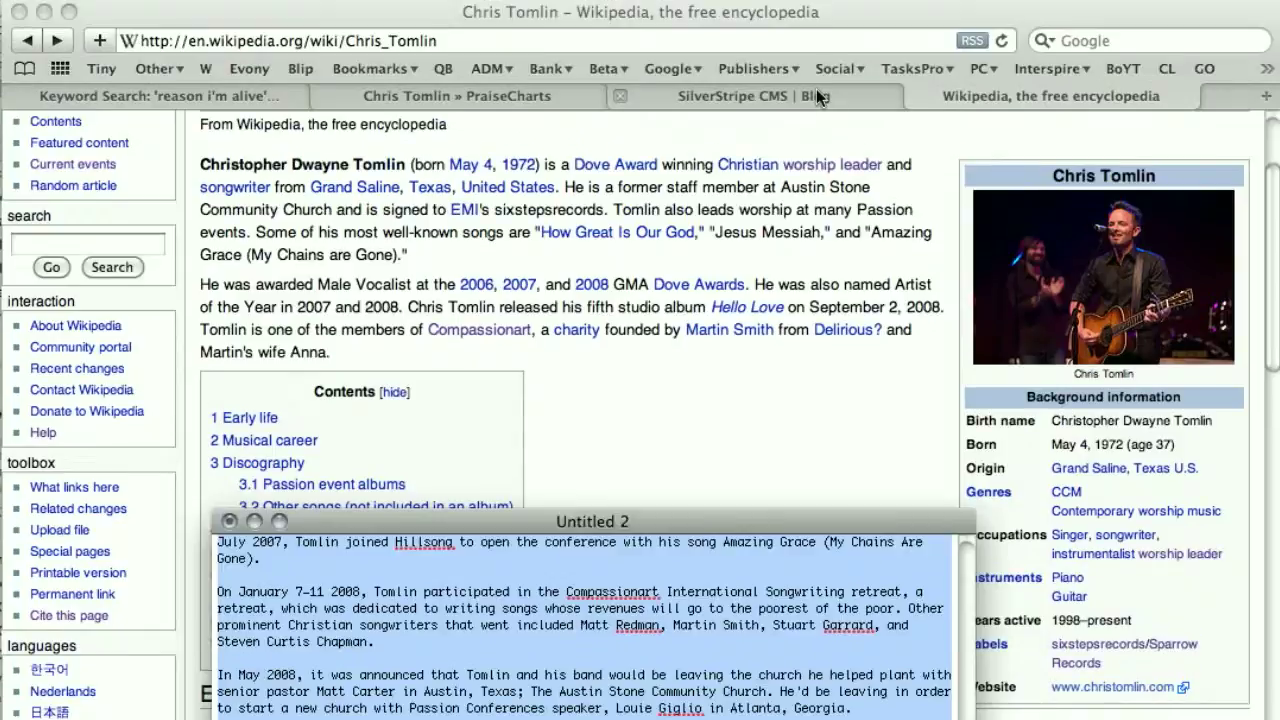
{"action": "left_click", "coordinate": [816, 89]}
{"action": "left_click_drag", "start_coordinate": [894, 491], "coordinate": [310, 340]}
{"action": "key", "text": "super+v"}
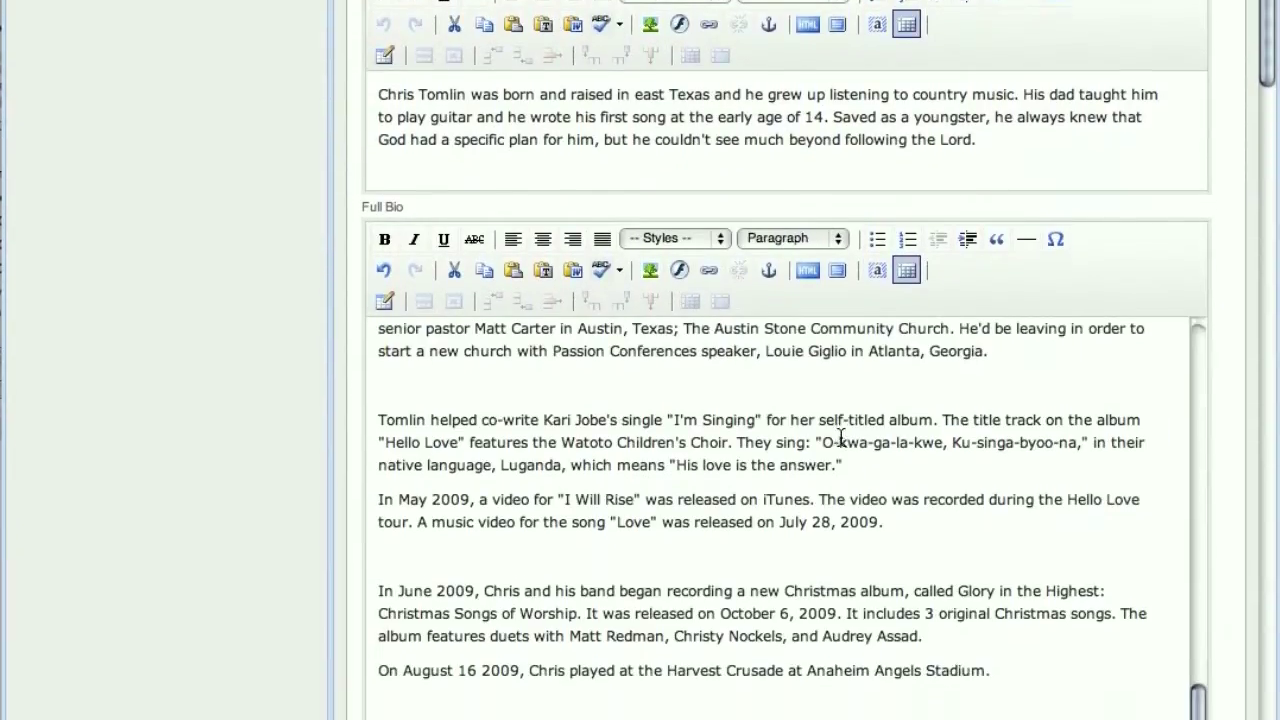
Step: Remove the blank lines above the "He was awarded" paragraph, the "Early life" title and the "In the mid-1990s" paragraph in the Full Bio
{"action": "scroll", "coordinate": [840, 440], "scroll_direction": "up", "scroll_amount": 15}
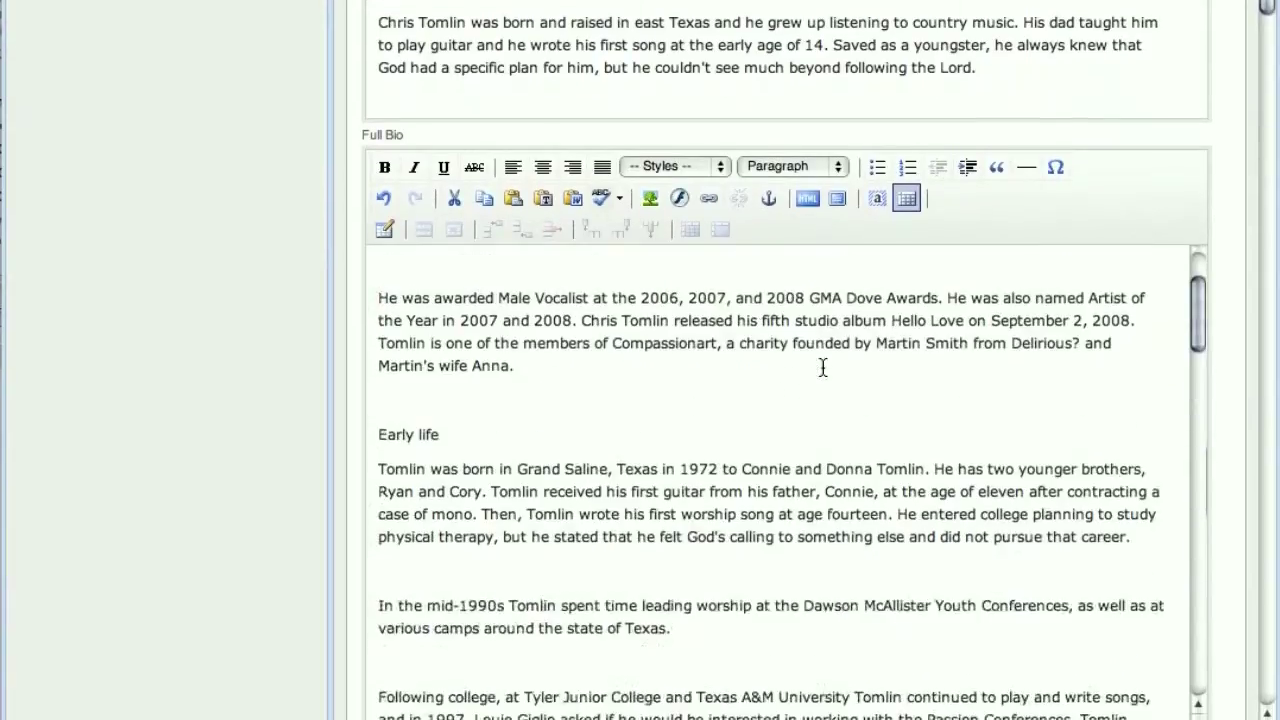
{"action": "left_click", "coordinate": [447, 378]}
{"action": "key", "text": "Delete"}
{"action": "left_click", "coordinate": [434, 466]}
{"action": "key", "text": "Delete"}
{"action": "scroll", "coordinate": [430, 480], "scroll_direction": "down", "scroll_amount": 3}
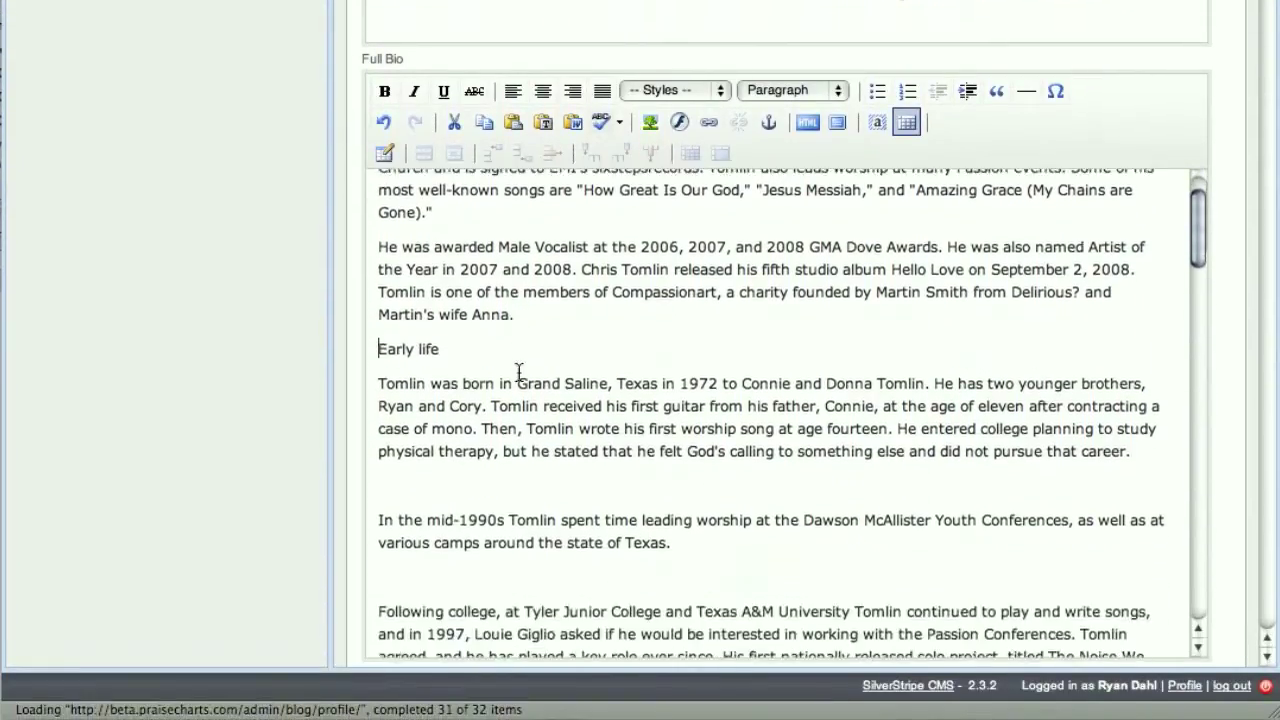
{"action": "scroll", "coordinate": [497, 391], "scroll_direction": "down", "scroll_amount": 3}
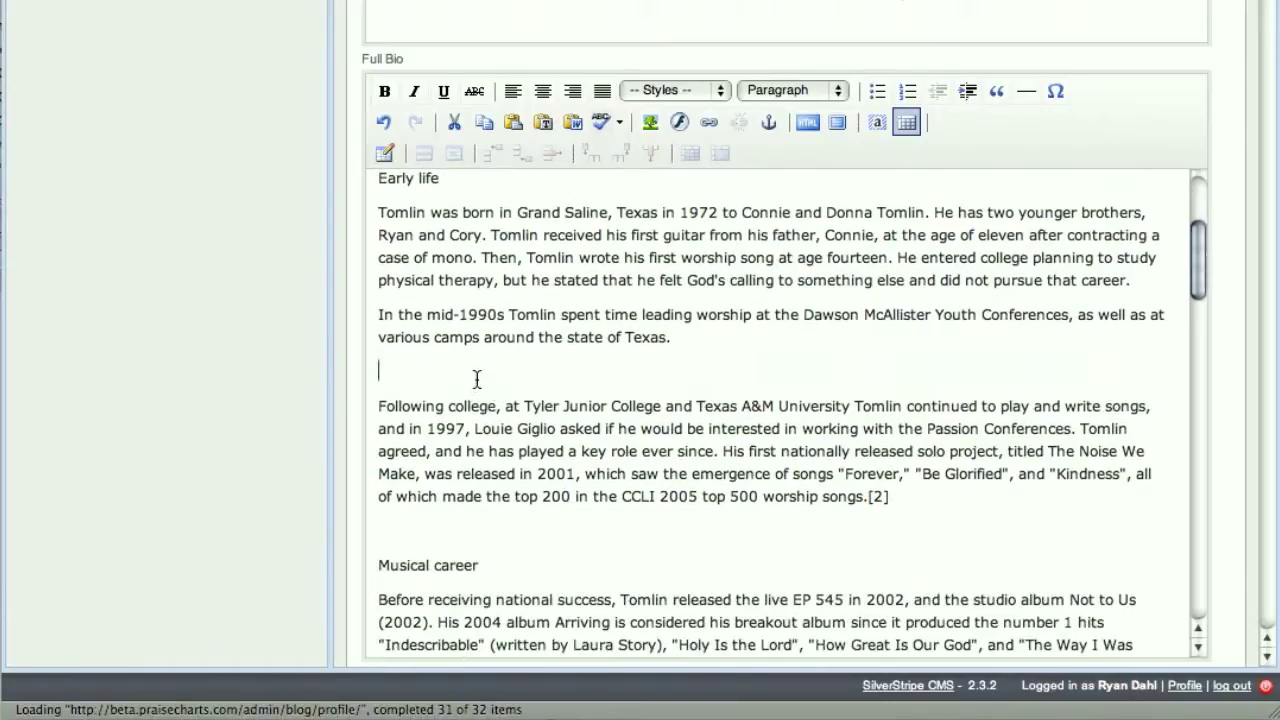
{"action": "key", "text": "Delete"}
{"action": "scroll", "coordinate": [471, 380], "scroll_direction": "down", "scroll_amount": 3}
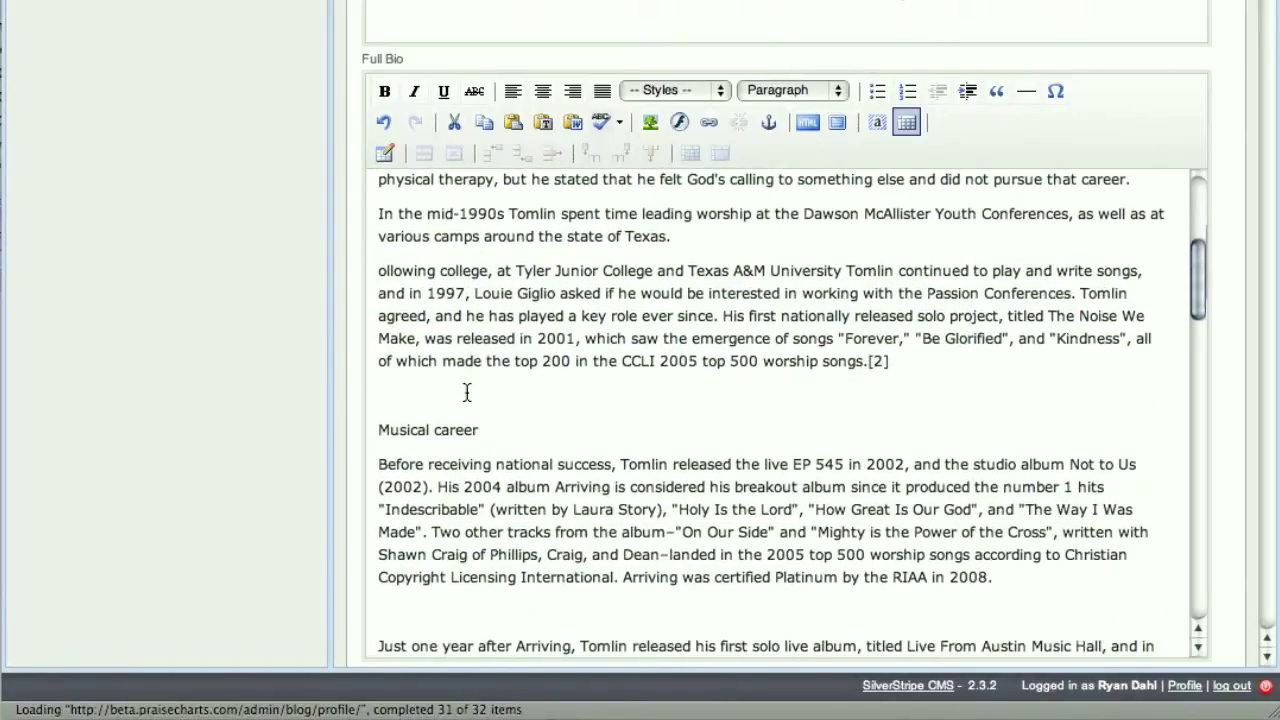
{"action": "key", "text": "ctrl+z"}
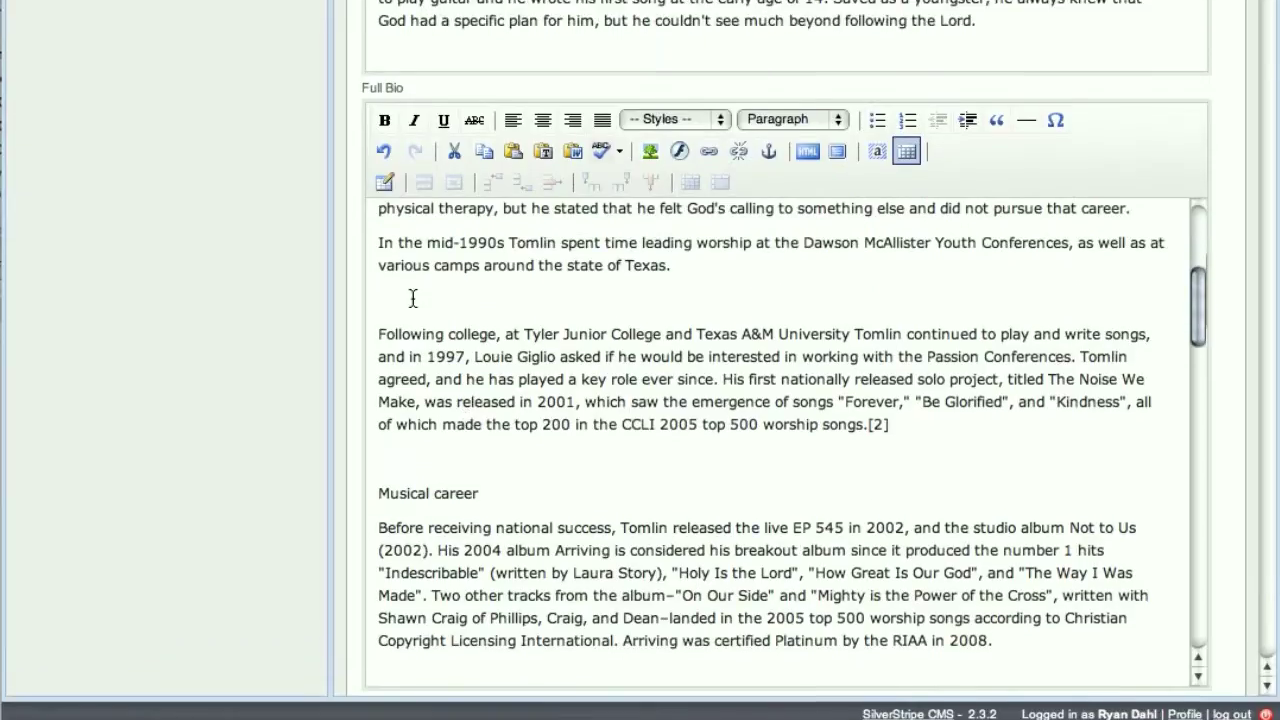
Step: Remove the blank lines above "Following college", "Musical career" and "Just one year after Arriving" in the Full Bio
{"action": "left_click", "coordinate": [418, 265]}
{"action": "key", "text": "Delete"}
{"action": "scroll", "coordinate": [420, 352], "scroll_direction": "down", "scroll_amount": 8}
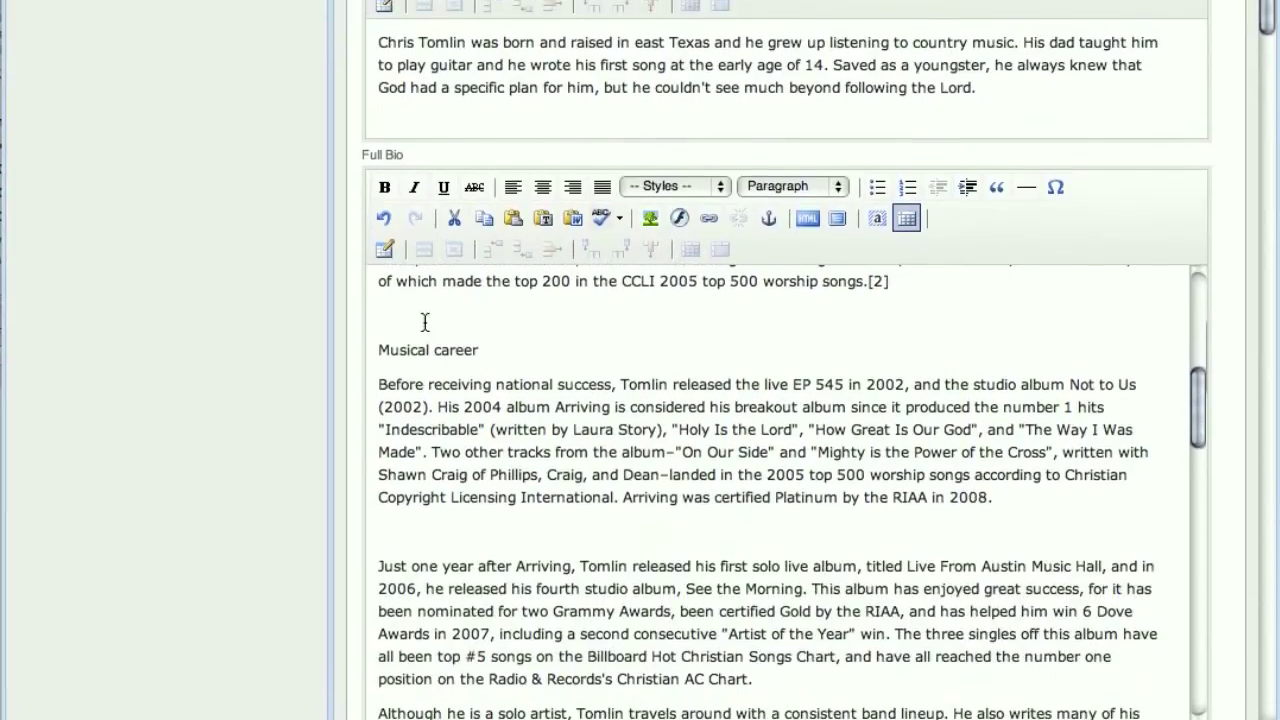
{"action": "left_click", "coordinate": [426, 390]}
{"action": "key", "text": "Delete"}
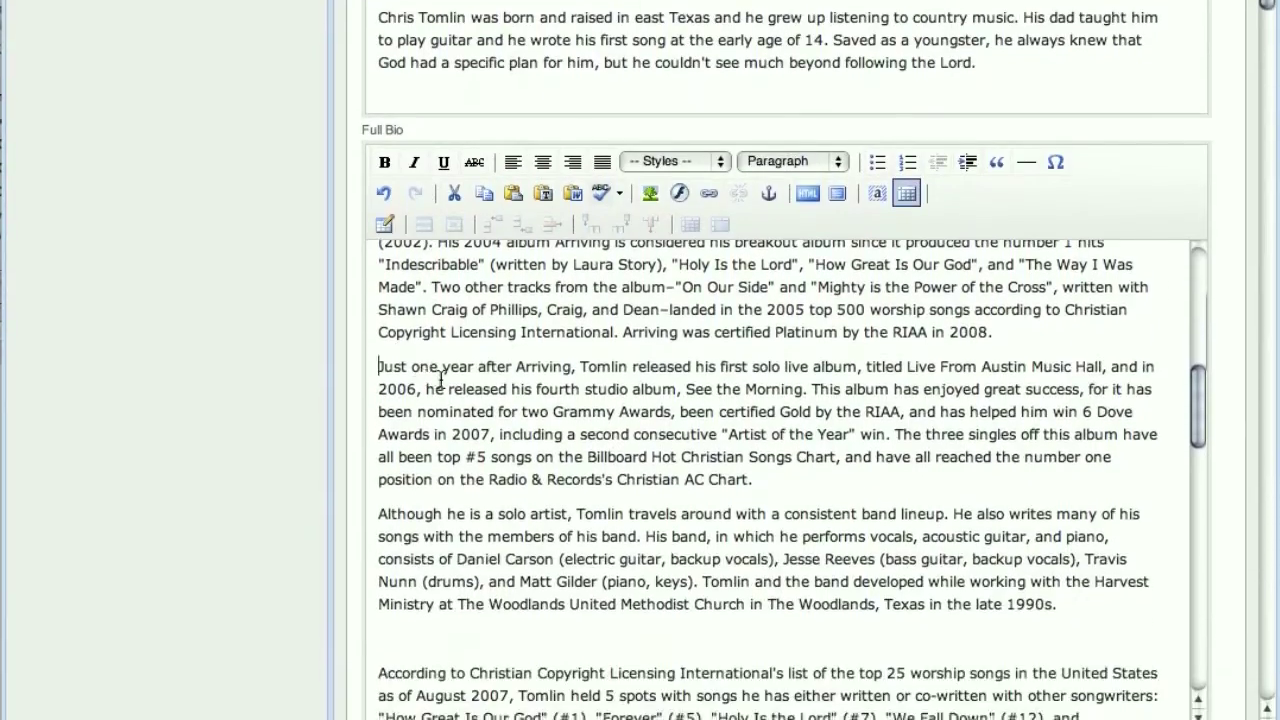
Step: Remove the blank lines above the paragraphs starting "According to Christian Copyright", "On December 12, 2006" and "On June 14, 2007"
{"action": "scroll", "coordinate": [440, 413], "scroll_direction": "down", "scroll_amount": 6}
{"action": "left_click", "coordinate": [433, 457]}
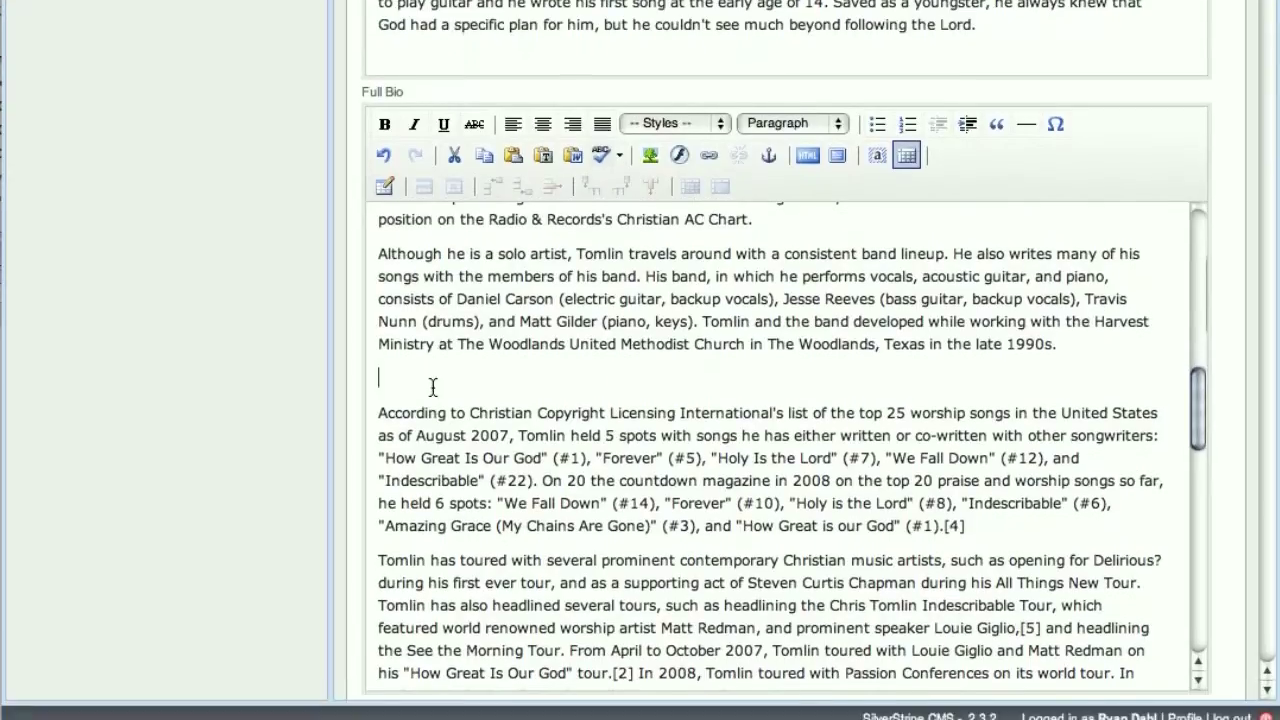
{"action": "key", "text": "Delete"}
{"action": "scroll", "coordinate": [432, 375], "scroll_direction": "down", "scroll_amount": 8}
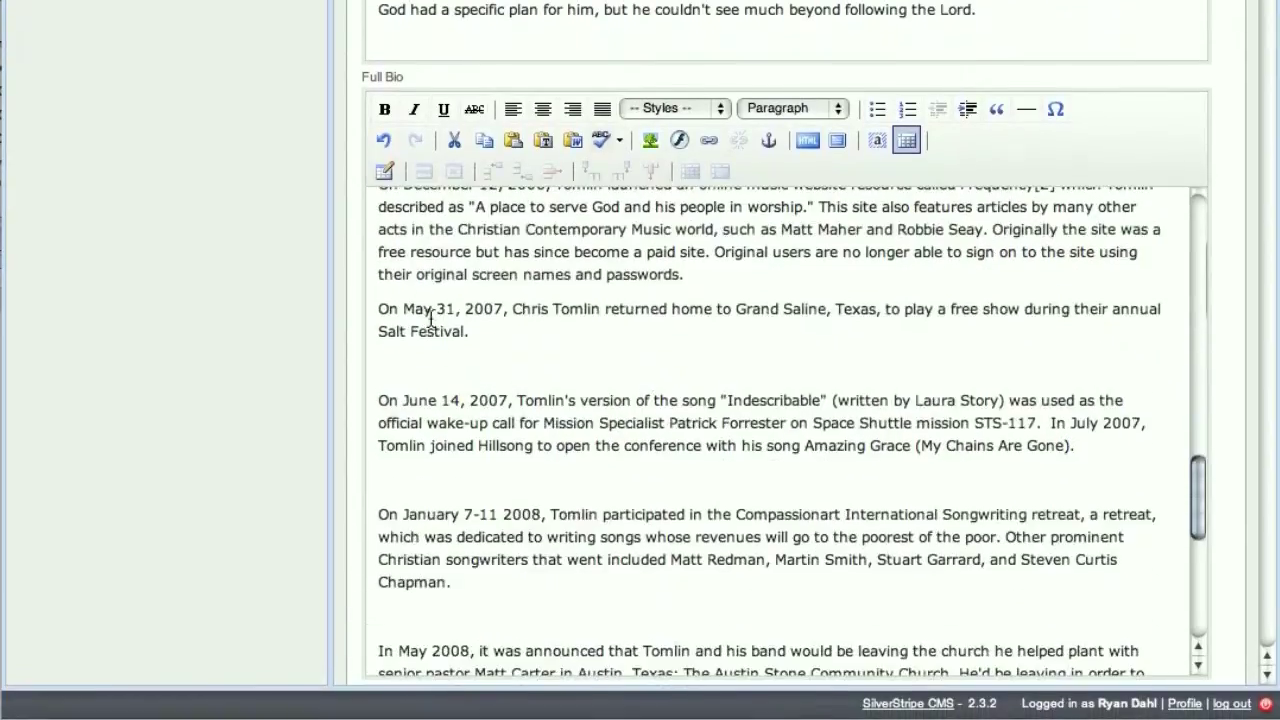
{"action": "scroll", "coordinate": [421, 324], "scroll_direction": "up", "scroll_amount": 3}
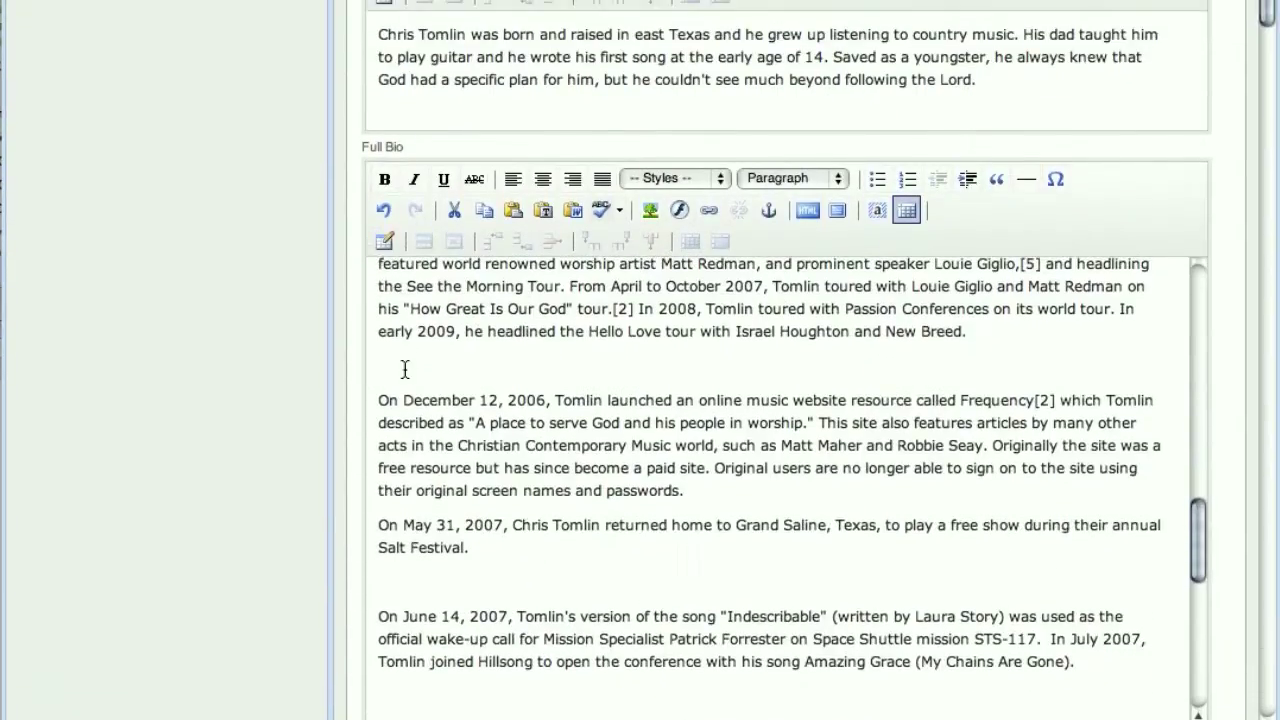
{"action": "left_click", "coordinate": [405, 370]}
{"action": "key", "text": "Delete"}
{"action": "scroll", "coordinate": [420, 368], "scroll_direction": "down", "scroll_amount": 1}
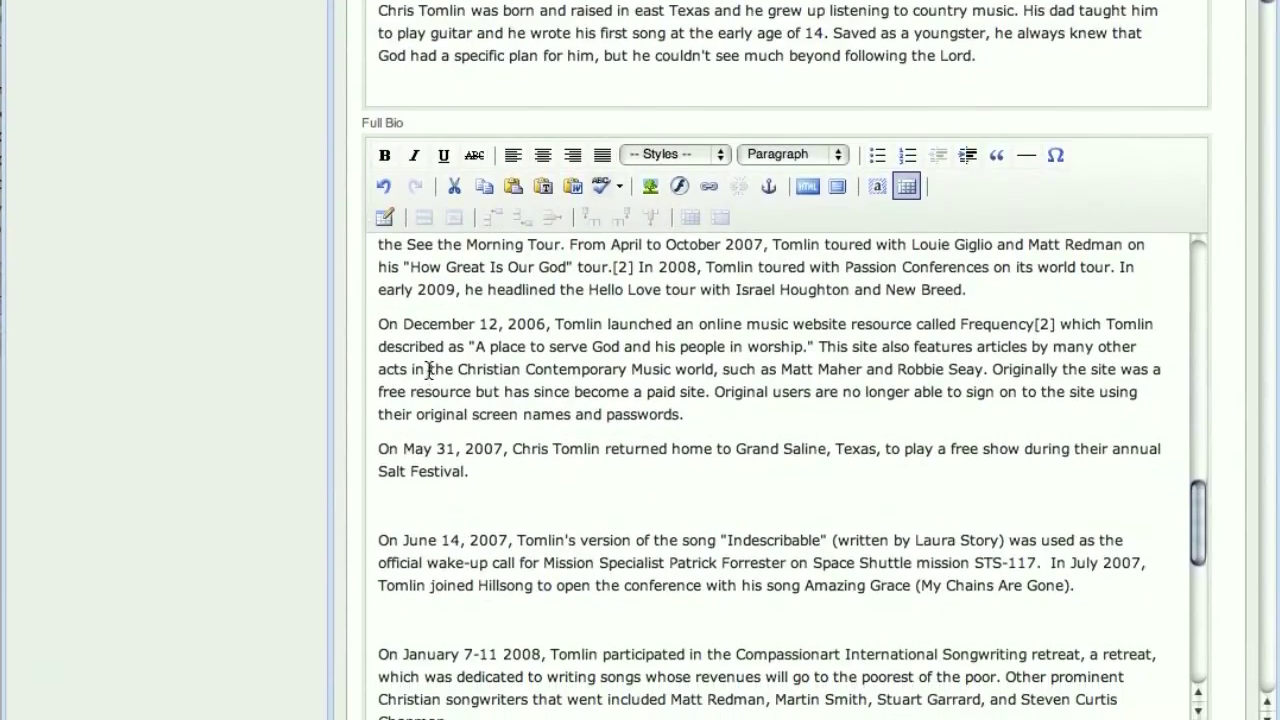
{"action": "left_click", "coordinate": [412, 576]}
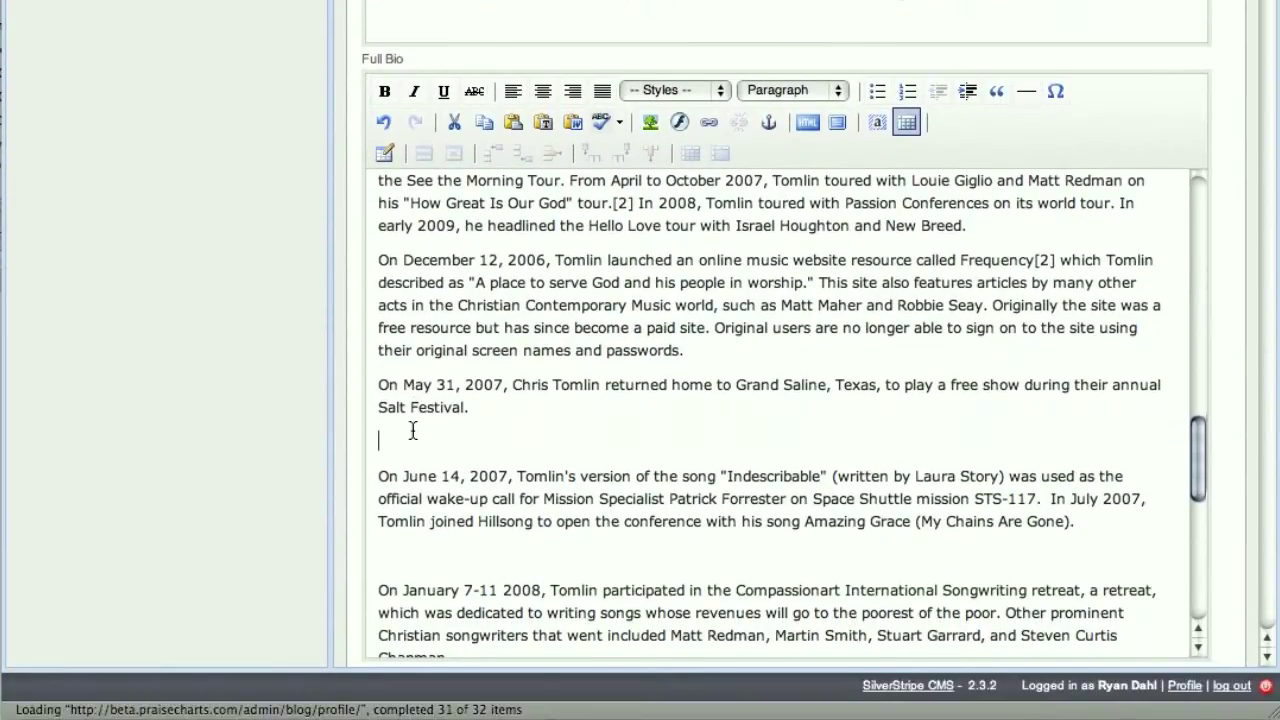
{"action": "key", "text": "Delete"}
Step: Remove the blank lines above the paragraphs starting "On January 7-11 2008", "In May 2008" and "Tomlin helped co-write"
{"action": "scroll", "coordinate": [440, 405], "scroll_direction": "down", "scroll_amount": 8}
{"action": "left_click", "coordinate": [429, 365]}
{"action": "key", "text": "Delete"}
{"action": "scroll", "coordinate": [429, 365], "scroll_direction": "down", "scroll_amount": 3}
{"action": "scroll", "coordinate": [429, 370], "scroll_direction": "down", "scroll_amount": 2}
{"action": "left_click", "coordinate": [423, 295]}
{"action": "key", "text": "Delete"}
{"action": "left_click", "coordinate": [418, 372]}
{"action": "key", "text": "Delete"}
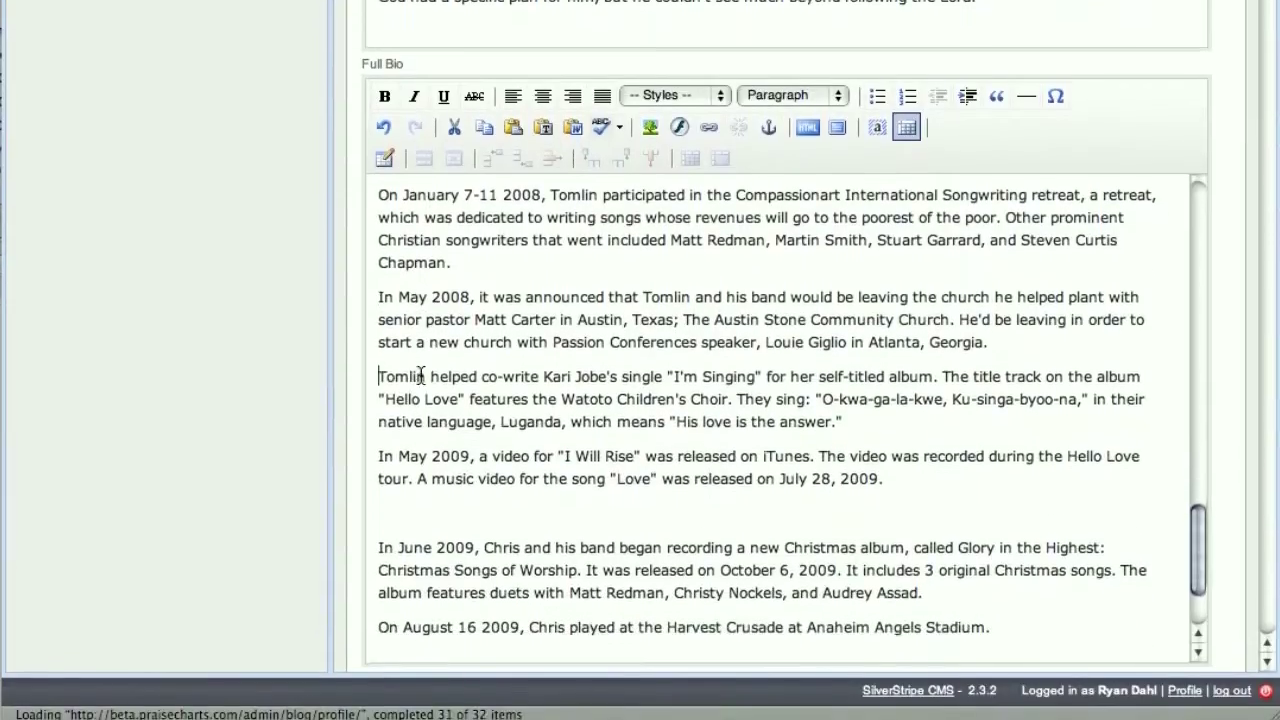
Step: Remove the blank lines above the "In June 2009" paragraph and the "Source:" line at the end of the Full Bio
{"action": "scroll", "coordinate": [420, 374], "scroll_direction": "down", "scroll_amount": 3}
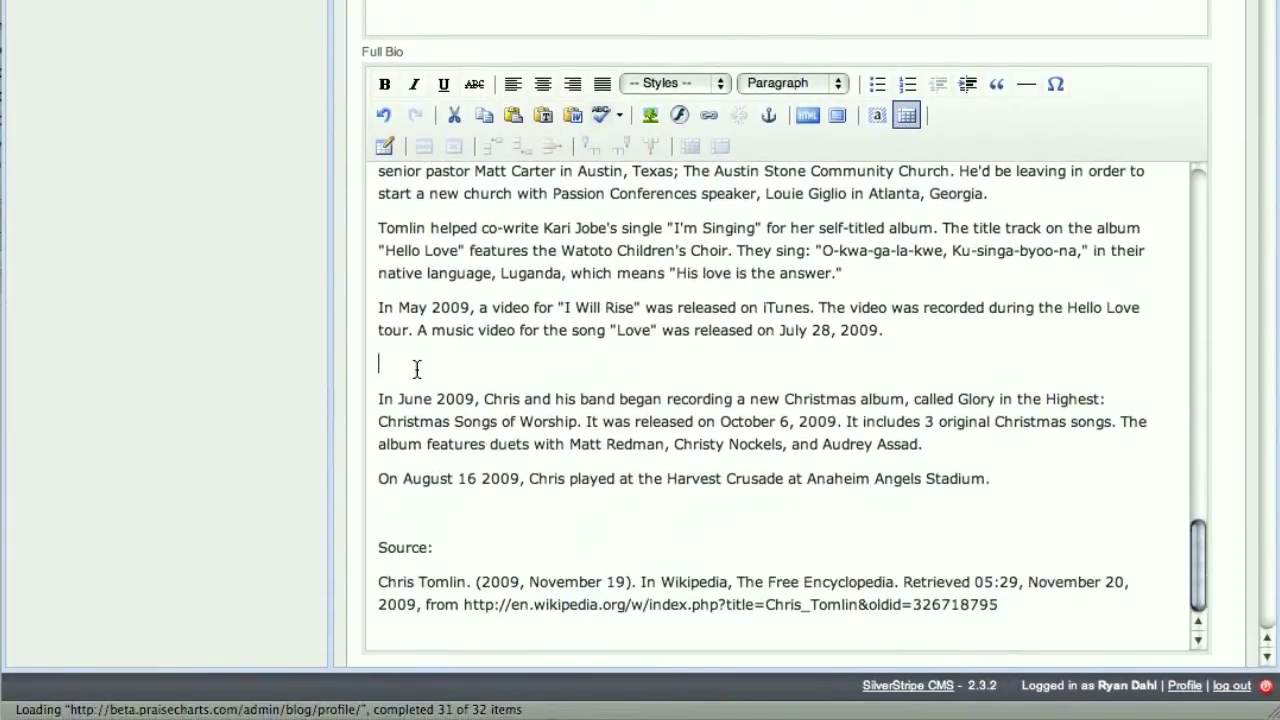
{"action": "key", "text": "Delete"}
{"action": "scroll", "coordinate": [422, 465], "scroll_direction": "down", "scroll_amount": 3}
{"action": "left_click", "coordinate": [415, 404]}
{"action": "key", "text": "Delete"}
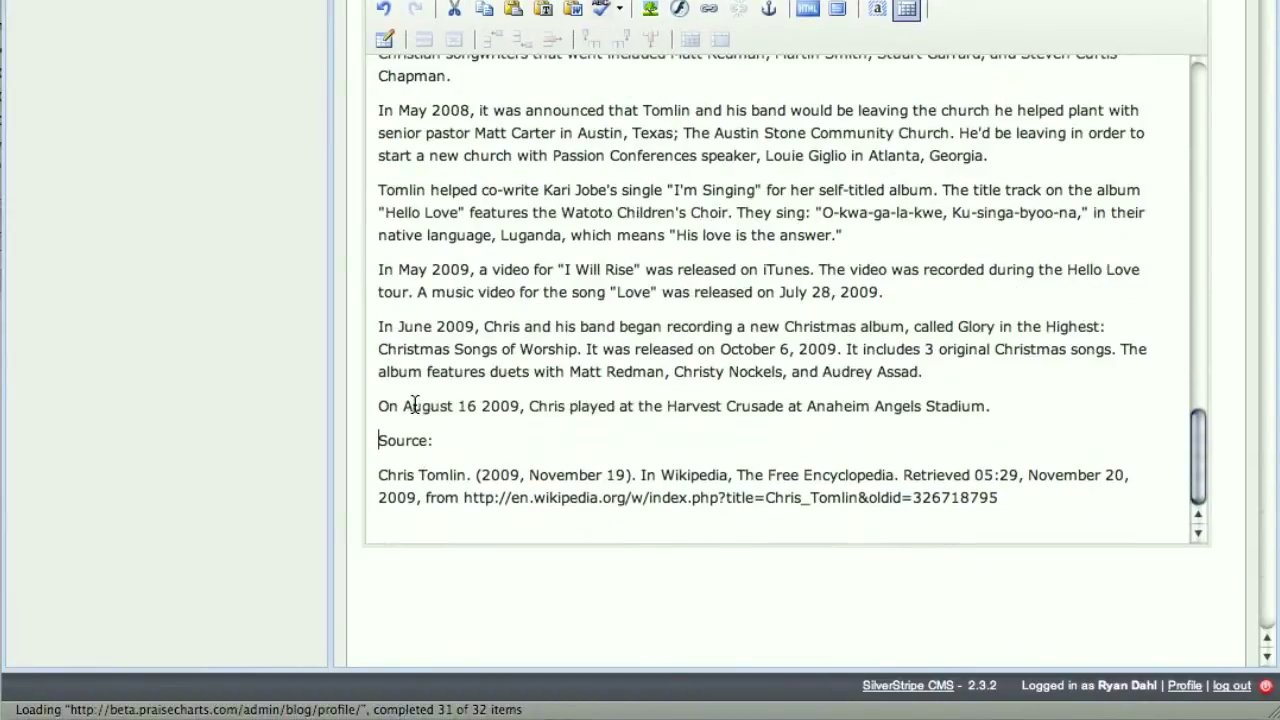
Step: Format the "Early life" line near the start of the Full Bio as Heading 6
{"action": "scroll", "coordinate": [497, 403], "scroll_direction": "up", "scroll_amount": 15}
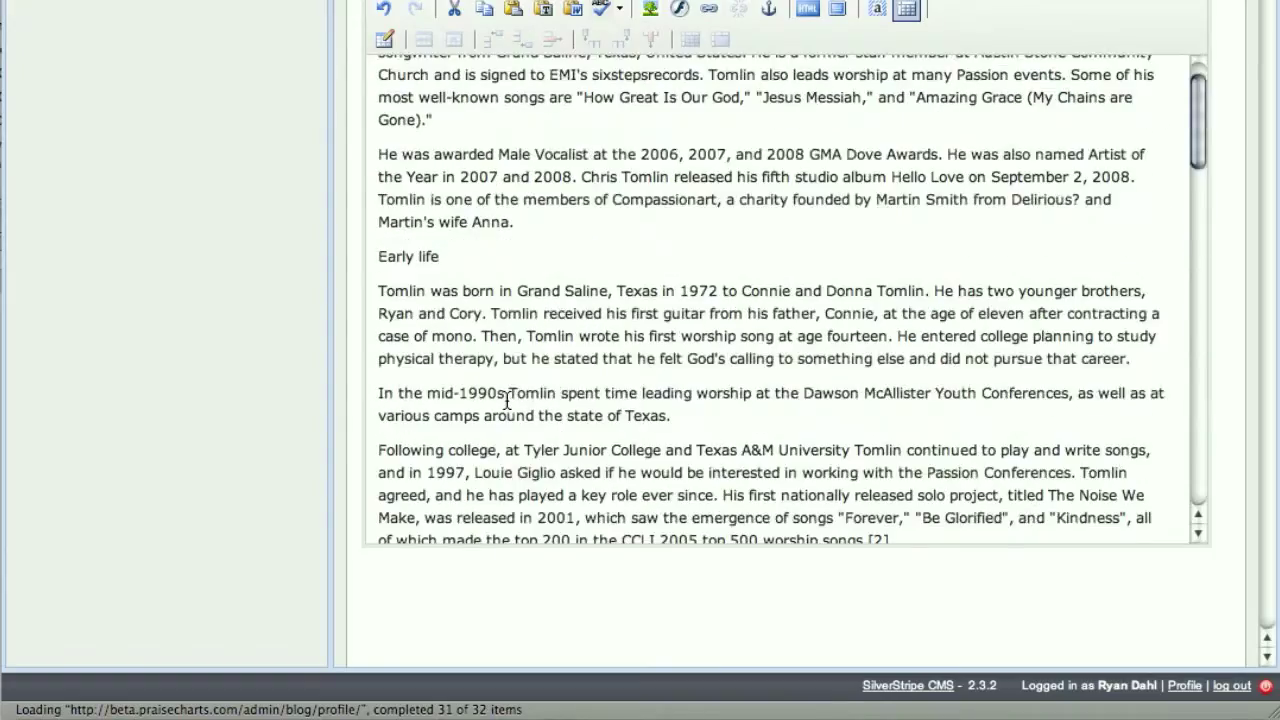
{"action": "scroll", "coordinate": [512, 352], "scroll_direction": "up", "scroll_amount": 3}
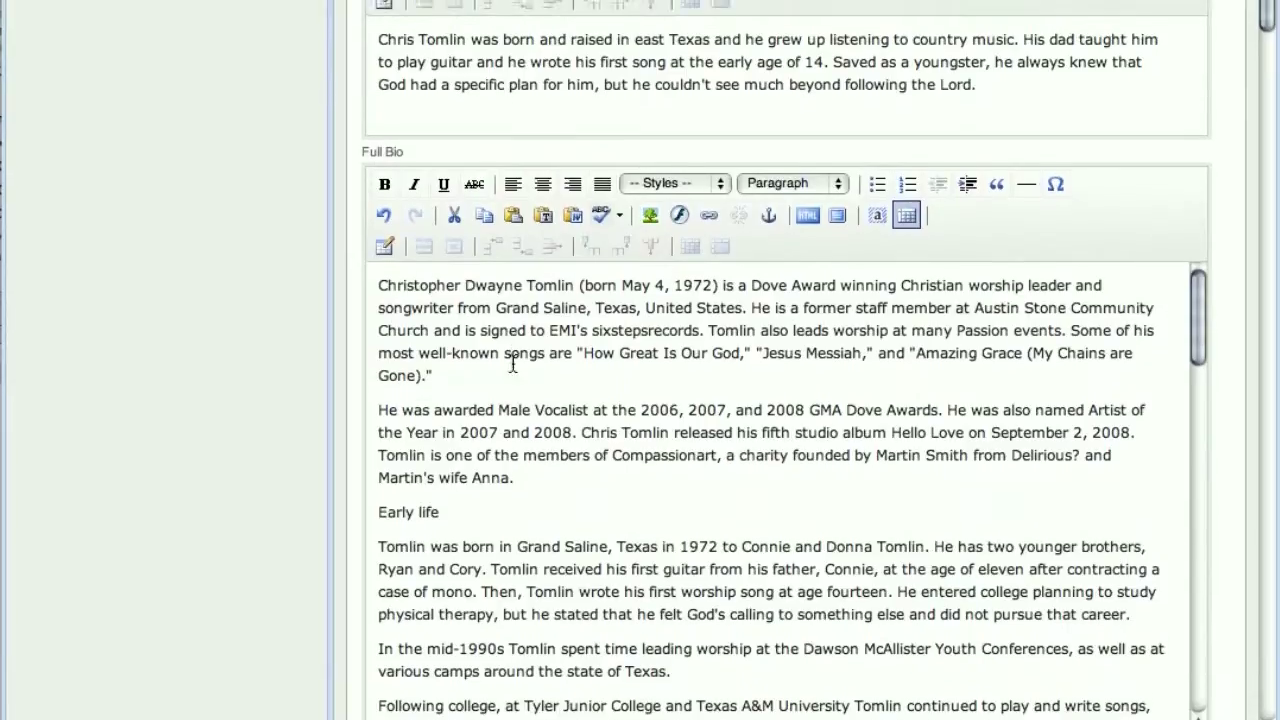
{"action": "scroll", "coordinate": [480, 409], "scroll_direction": "down", "scroll_amount": 3}
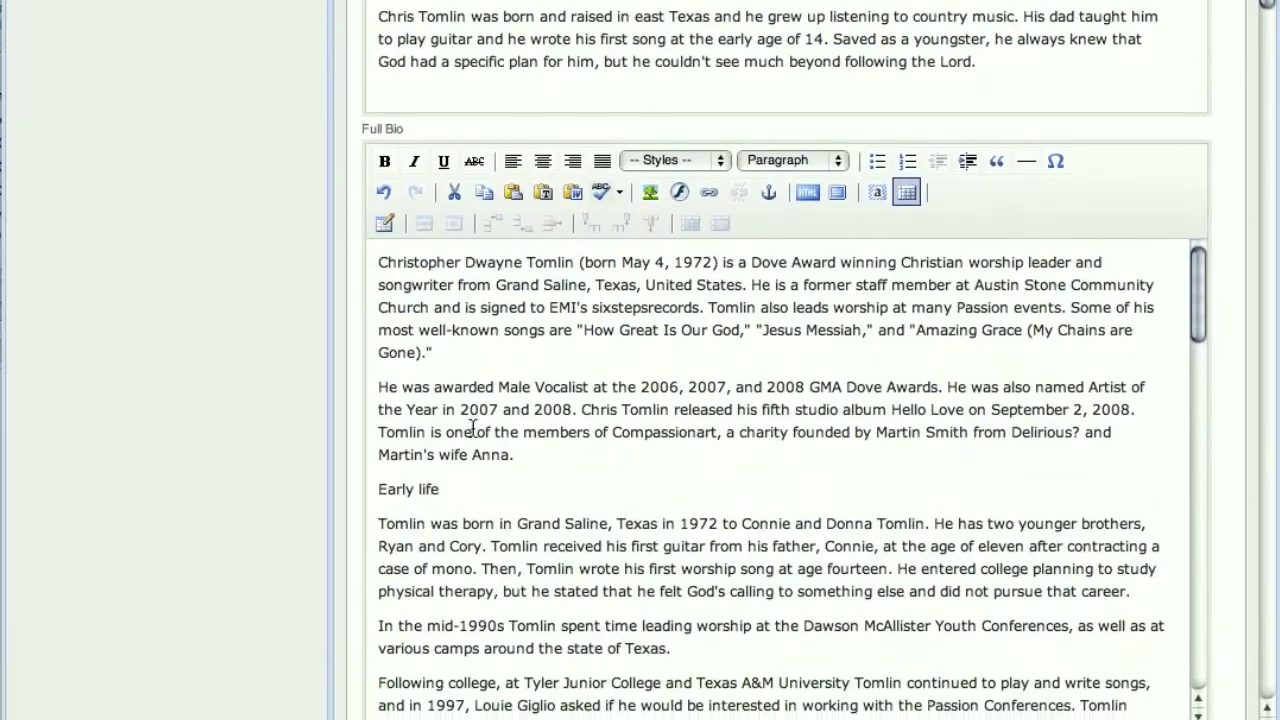
{"action": "scroll", "coordinate": [599, 272], "scroll_direction": "up", "scroll_amount": 5}
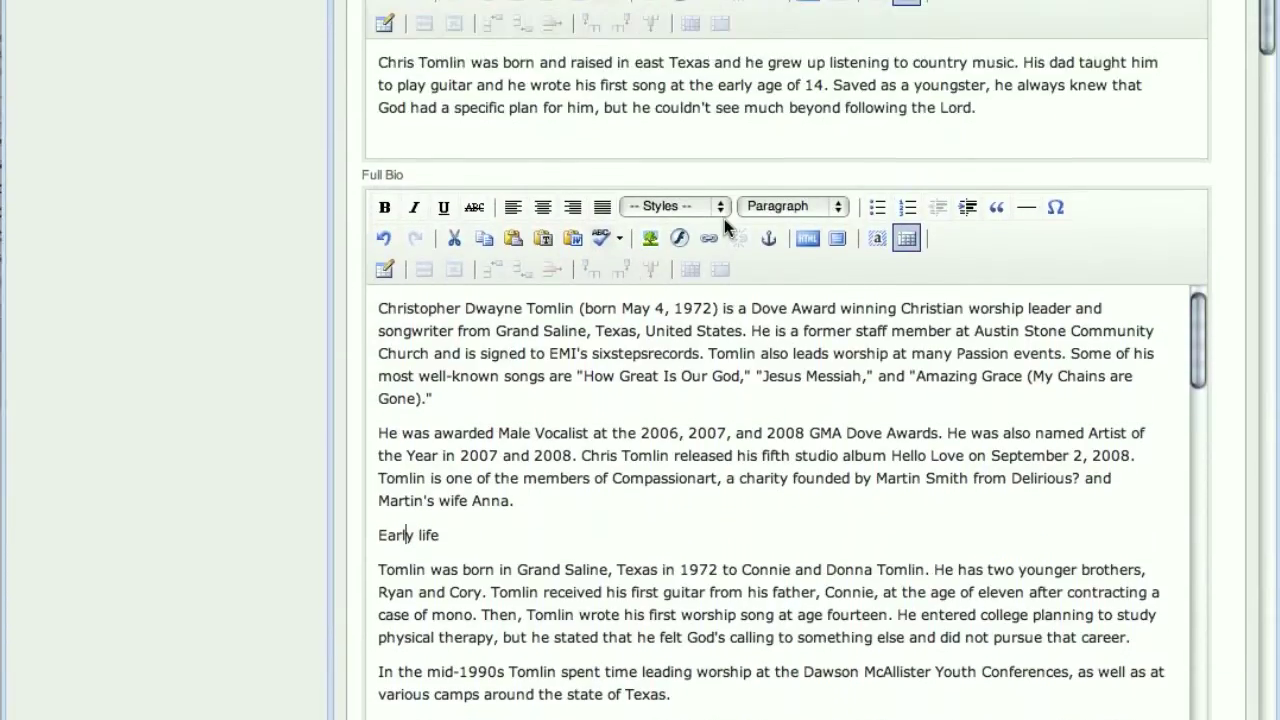
{"action": "left_click", "coordinate": [838, 352]}
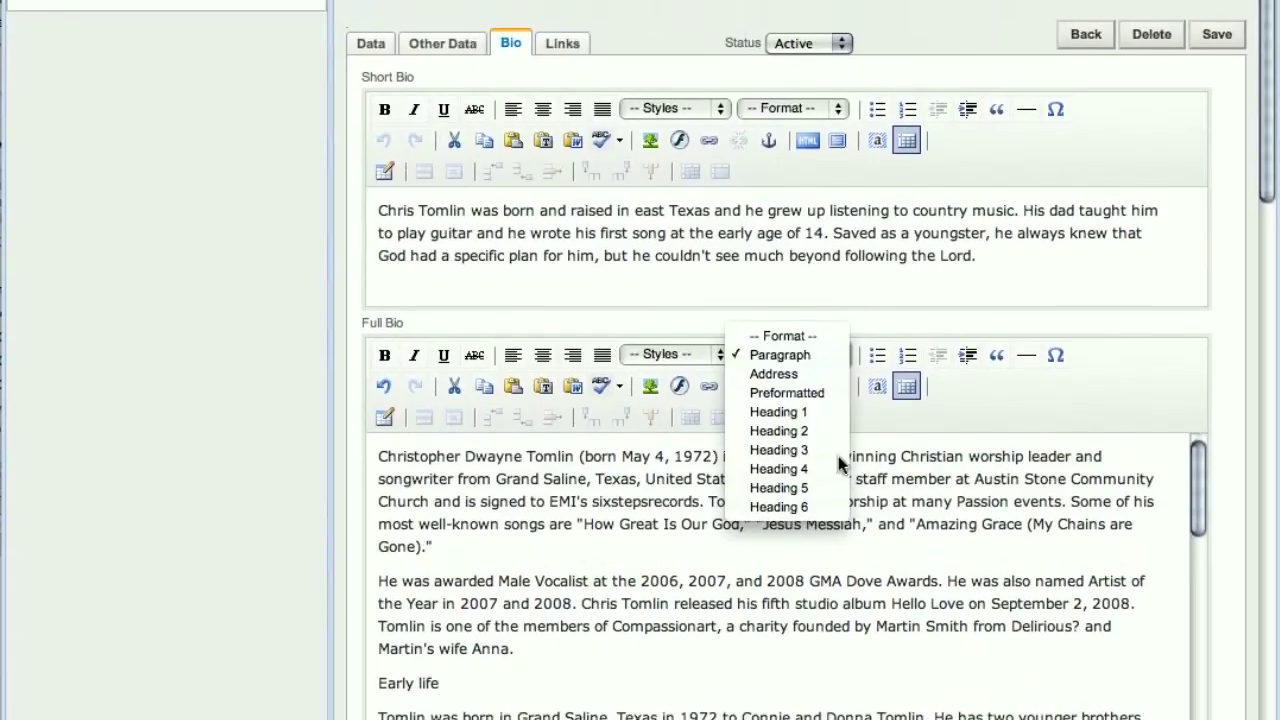
{"action": "scroll", "coordinate": [838, 456], "scroll_direction": "down", "scroll_amount": 3}
{"action": "left_click", "coordinate": [818, 381]}
Step: Format the "Musical career" line in the Full Bio as Heading 6
{"action": "scroll", "coordinate": [818, 370], "scroll_direction": "down", "scroll_amount": 1}
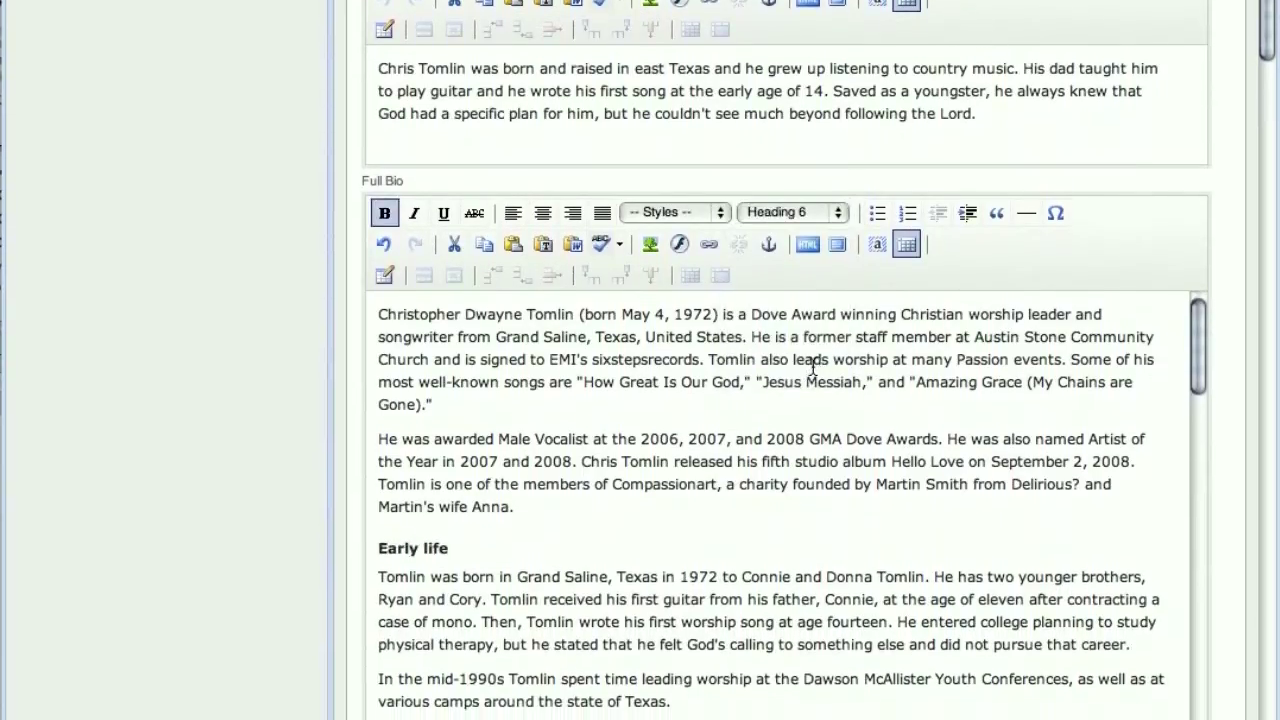
{"action": "scroll", "coordinate": [611, 369], "scroll_direction": "down", "scroll_amount": 3}
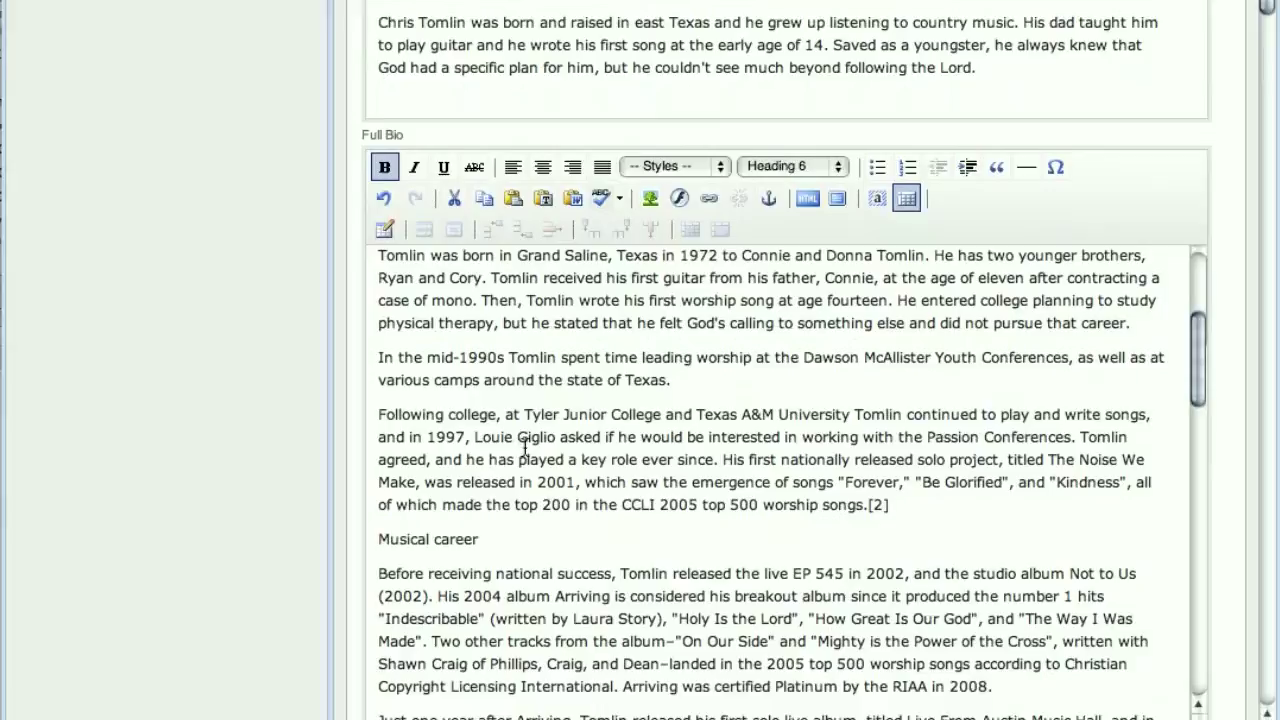
{"action": "scroll", "coordinate": [462, 472], "scroll_direction": "down", "scroll_amount": 2}
{"action": "scroll", "coordinate": [760, 200], "scroll_direction": "up", "scroll_amount": 3}
{"action": "left_click", "coordinate": [812, 229]}
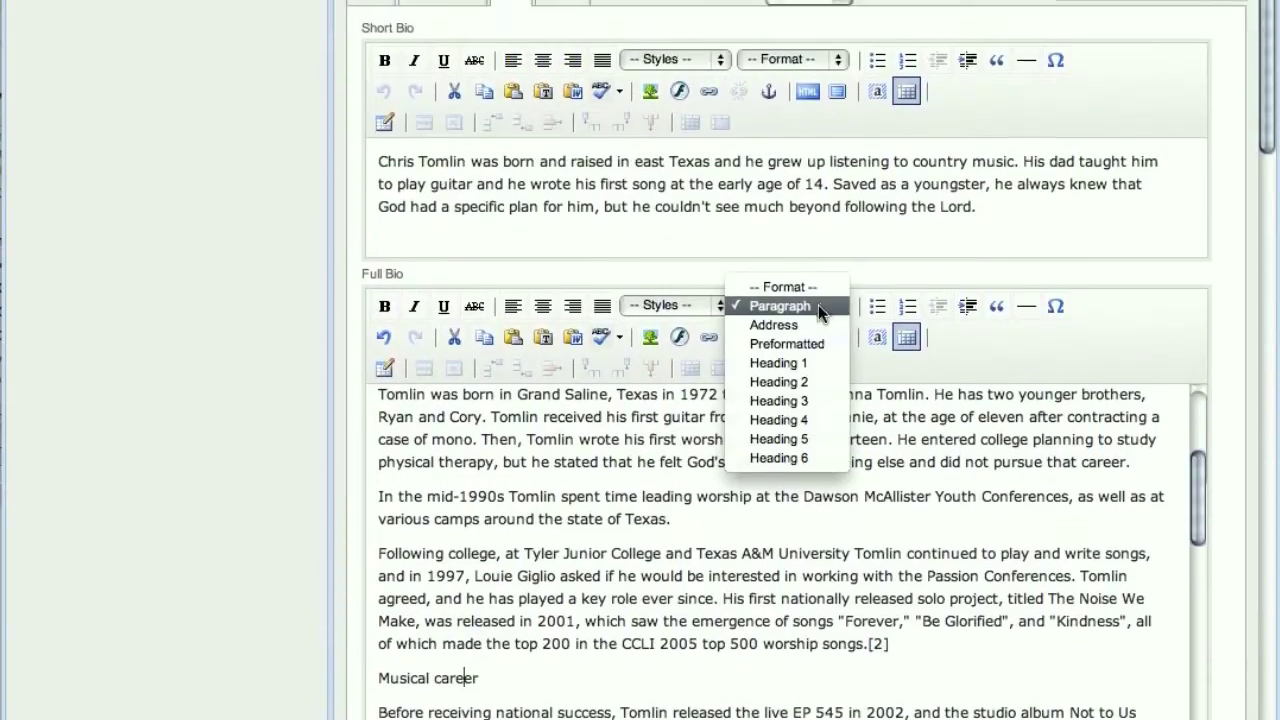
{"action": "left_click", "coordinate": [780, 412]}
Step: Format the "Source:" line at the end of the Full Bio as Heading 6
{"action": "scroll", "coordinate": [700, 385], "scroll_direction": "down", "scroll_amount": 10}
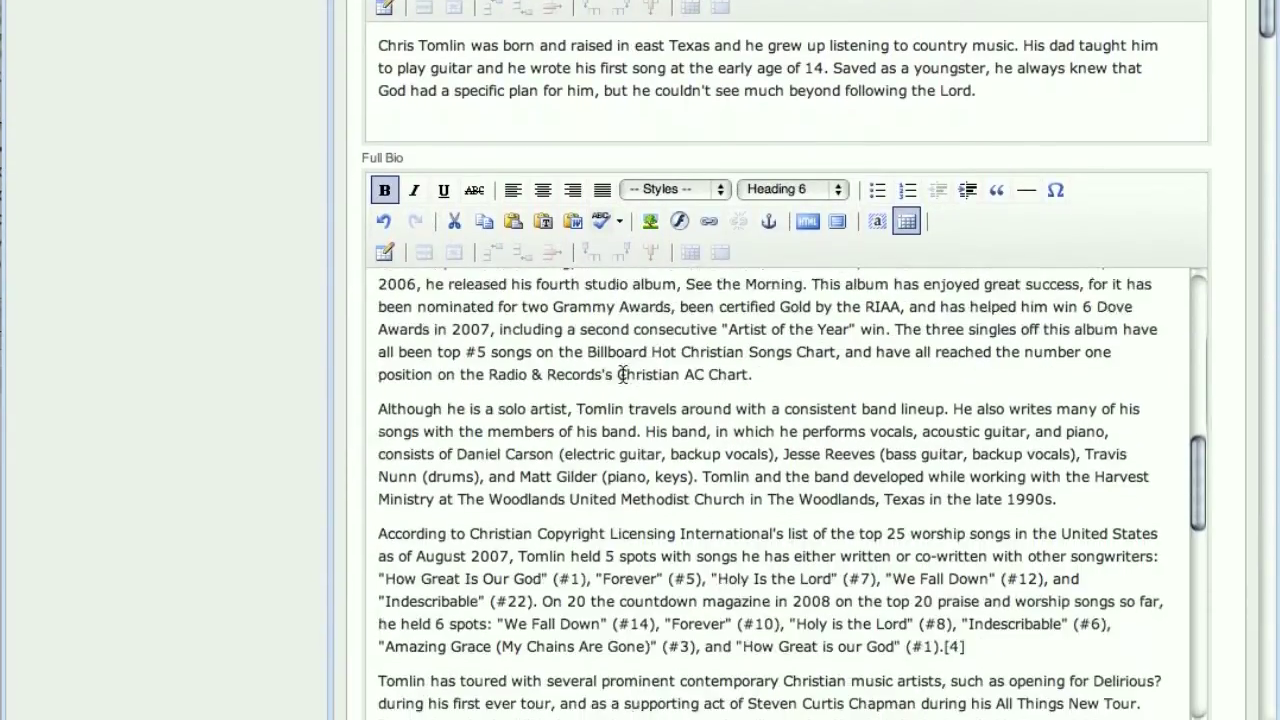
{"action": "scroll", "coordinate": [619, 367], "scroll_direction": "down", "scroll_amount": 15}
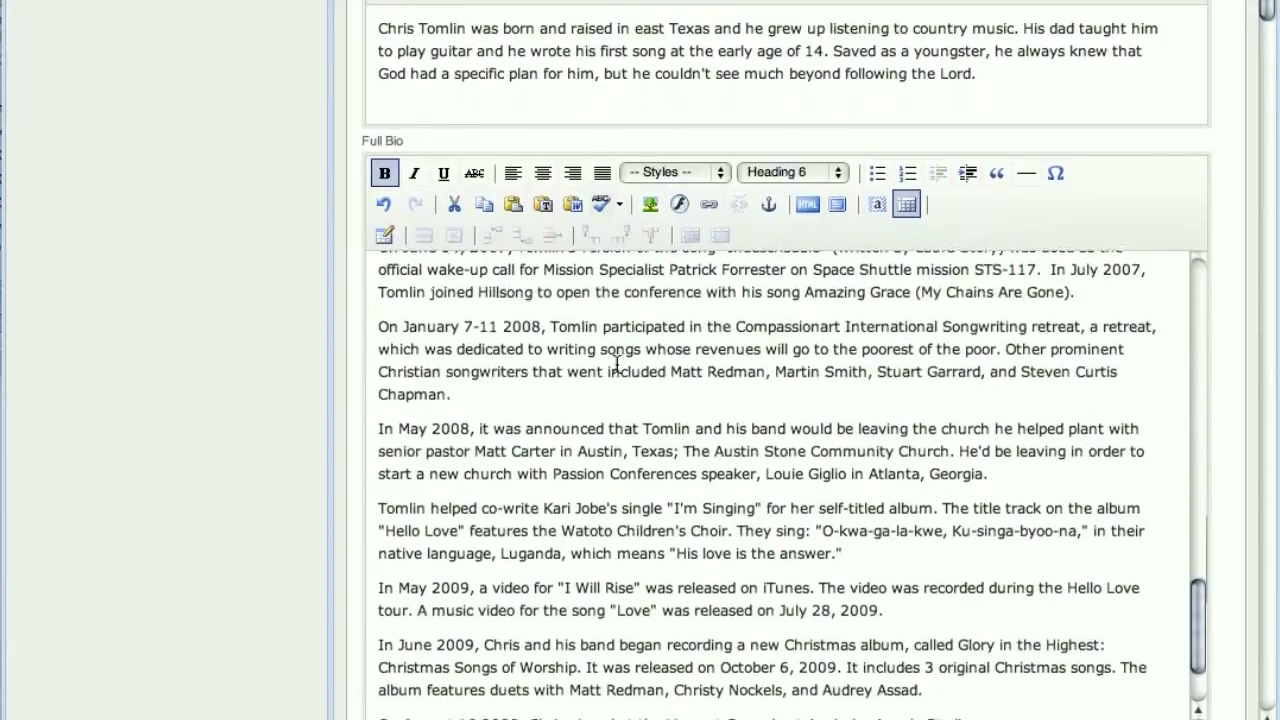
{"action": "scroll", "coordinate": [423, 451], "scroll_direction": "down", "scroll_amount": 1}
{"action": "left_click", "coordinate": [420, 428]}
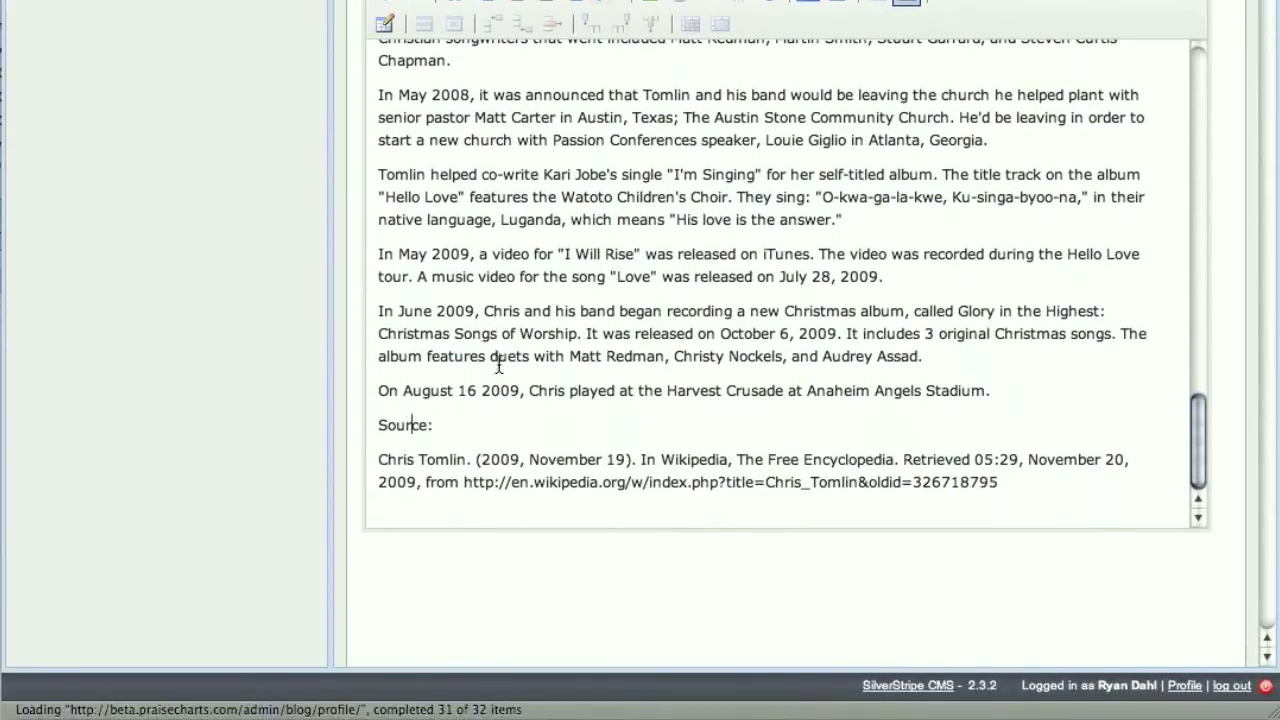
{"action": "scroll", "coordinate": [826, 106], "scroll_direction": "up", "scroll_amount": 6}
{"action": "left_click", "coordinate": [818, 262]}
{"action": "scroll", "coordinate": [816, 421], "scroll_direction": "down", "scroll_amount": 3}
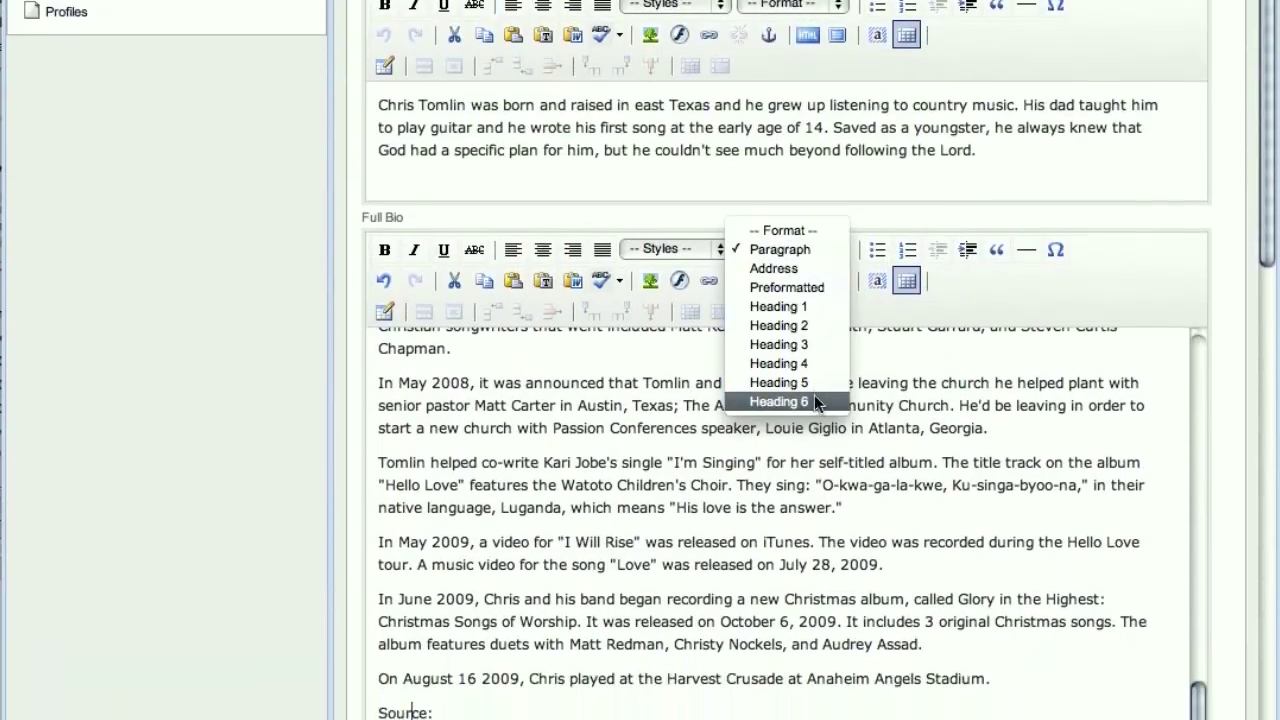
{"action": "left_click", "coordinate": [814, 395]}
Step: Review the formatted Full Bio from the source citation back up to its opening paragraphs
{"action": "scroll", "coordinate": [797, 537], "scroll_direction": "down", "scroll_amount": 4}
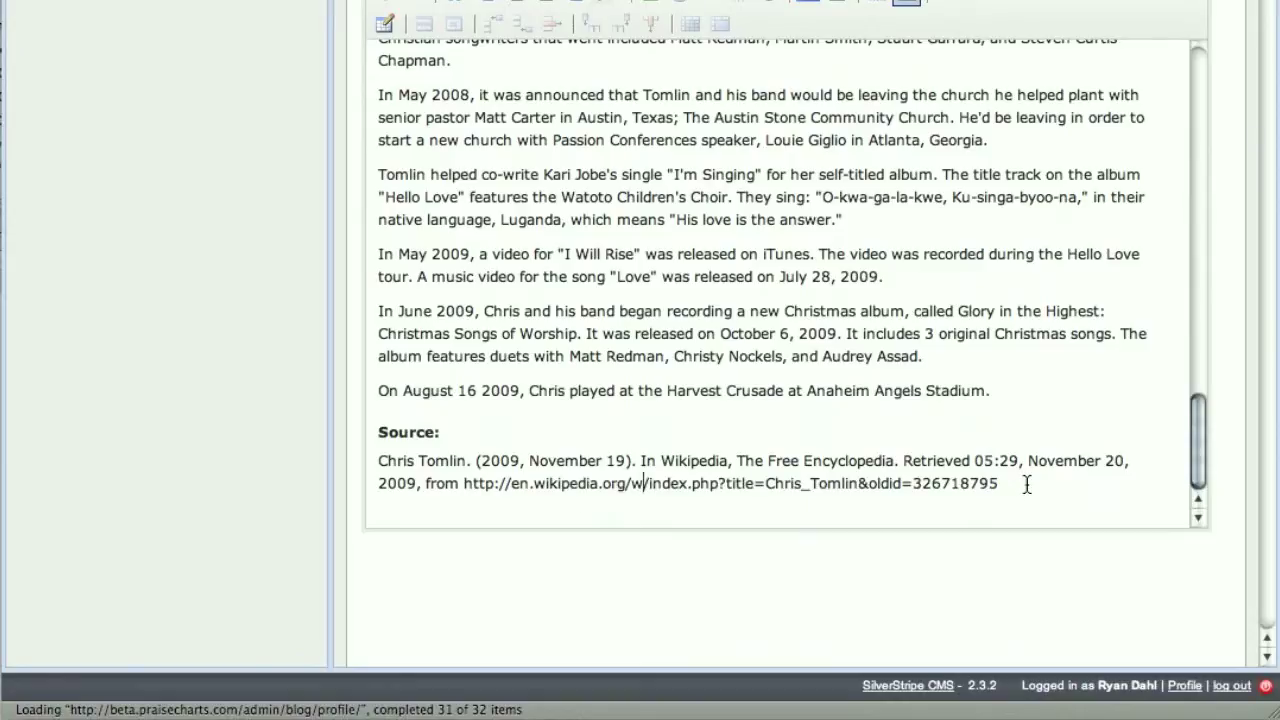
{"action": "scroll", "coordinate": [663, 290], "scroll_direction": "up", "scroll_amount": 10}
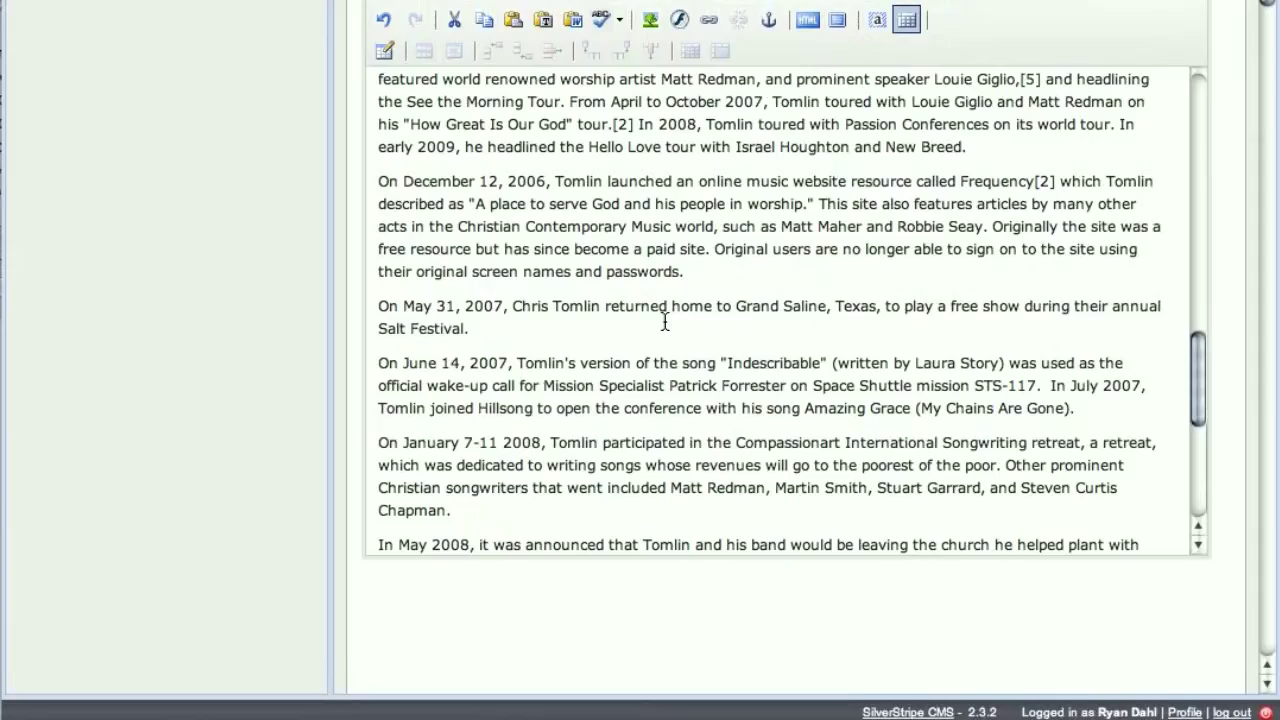
{"action": "scroll", "coordinate": [660, 357], "scroll_direction": "up", "scroll_amount": 8}
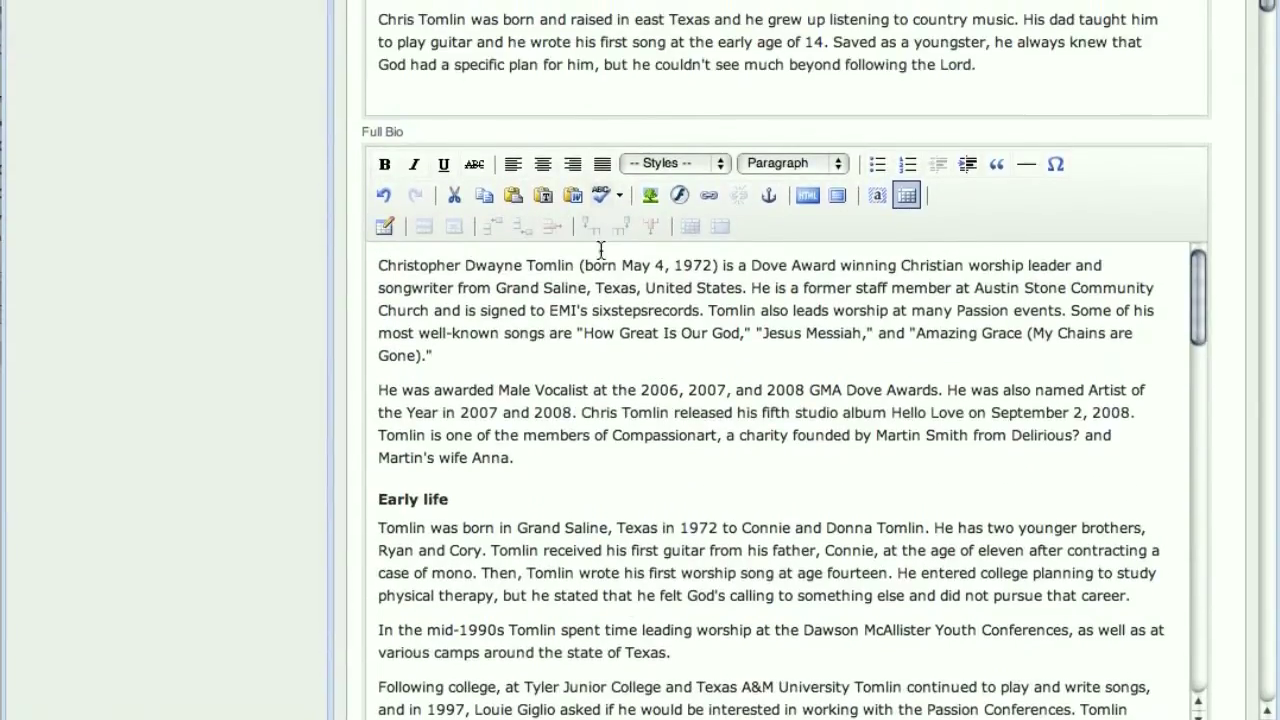
{"action": "scroll", "coordinate": [700, 438], "scroll_direction": "down", "scroll_amount": 2}
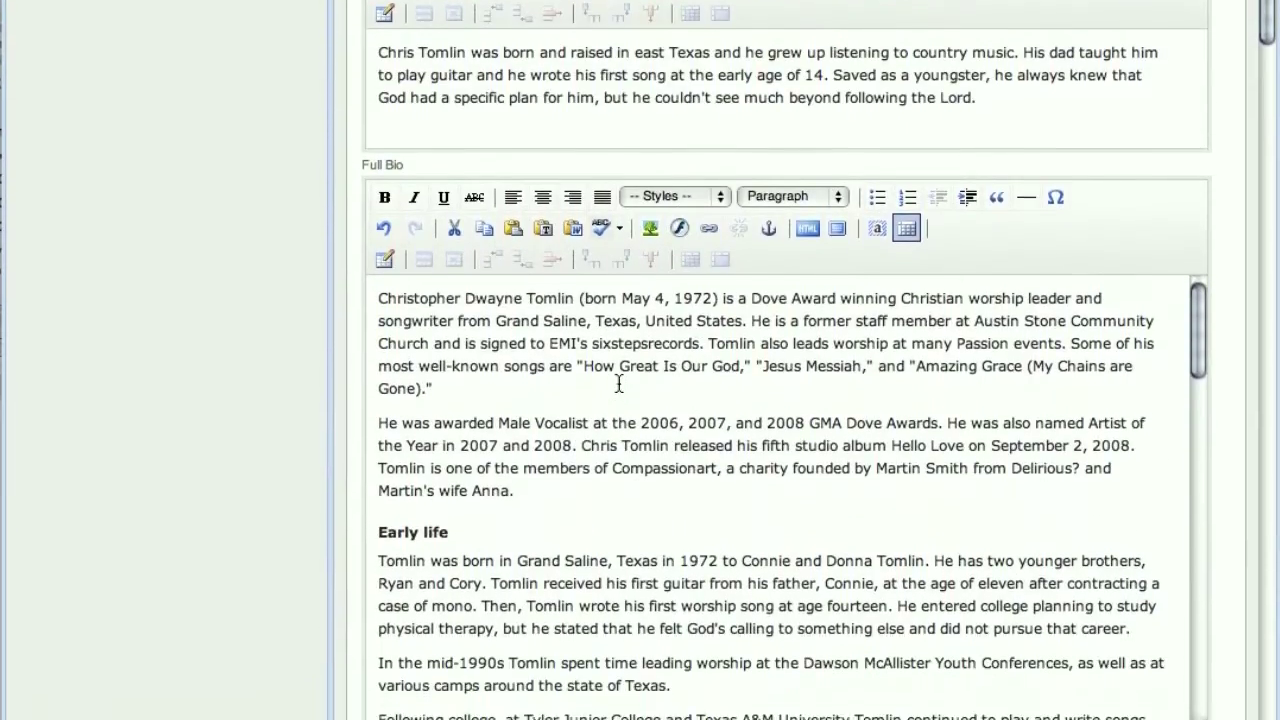
{"action": "scroll", "coordinate": [644, 313], "scroll_direction": "down", "scroll_amount": 2}
{"action": "scroll", "coordinate": [644, 313], "scroll_direction": "up", "scroll_amount": 8}
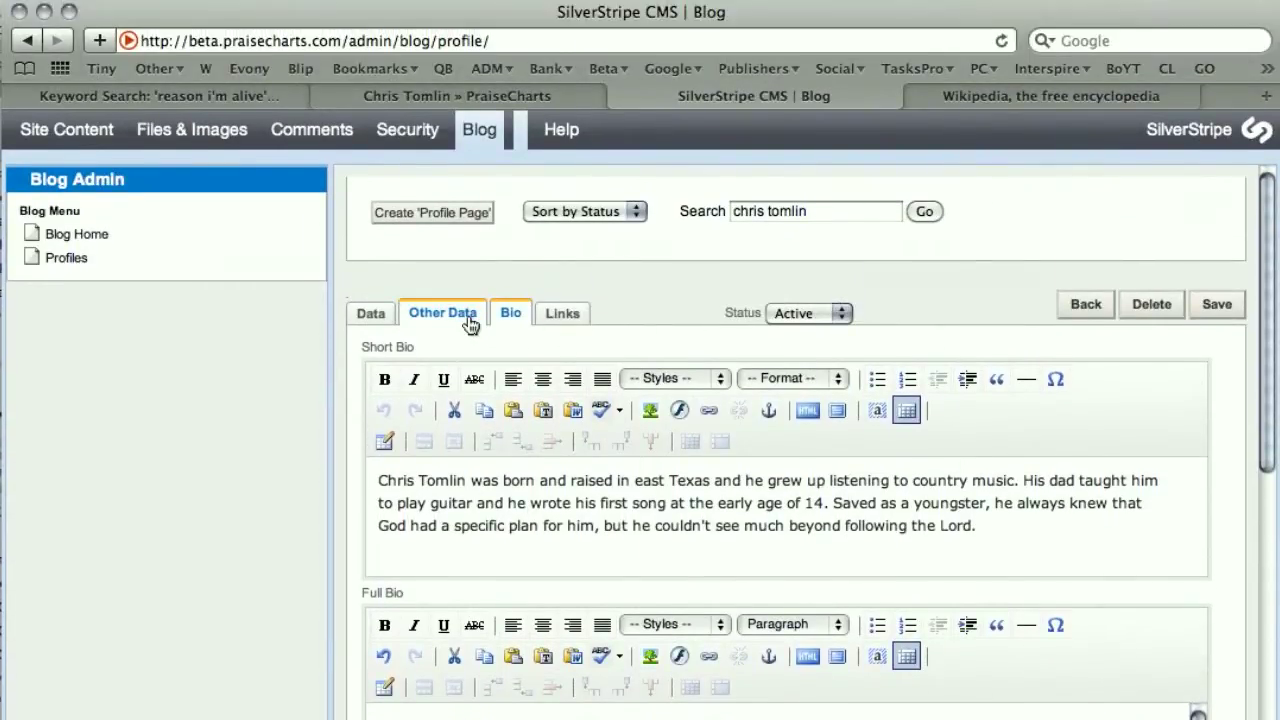
Step: Save the profile changes in the CMS and reload Chris Tomlin's public PraiseCharts page
{"action": "left_click", "coordinate": [1205, 310]}
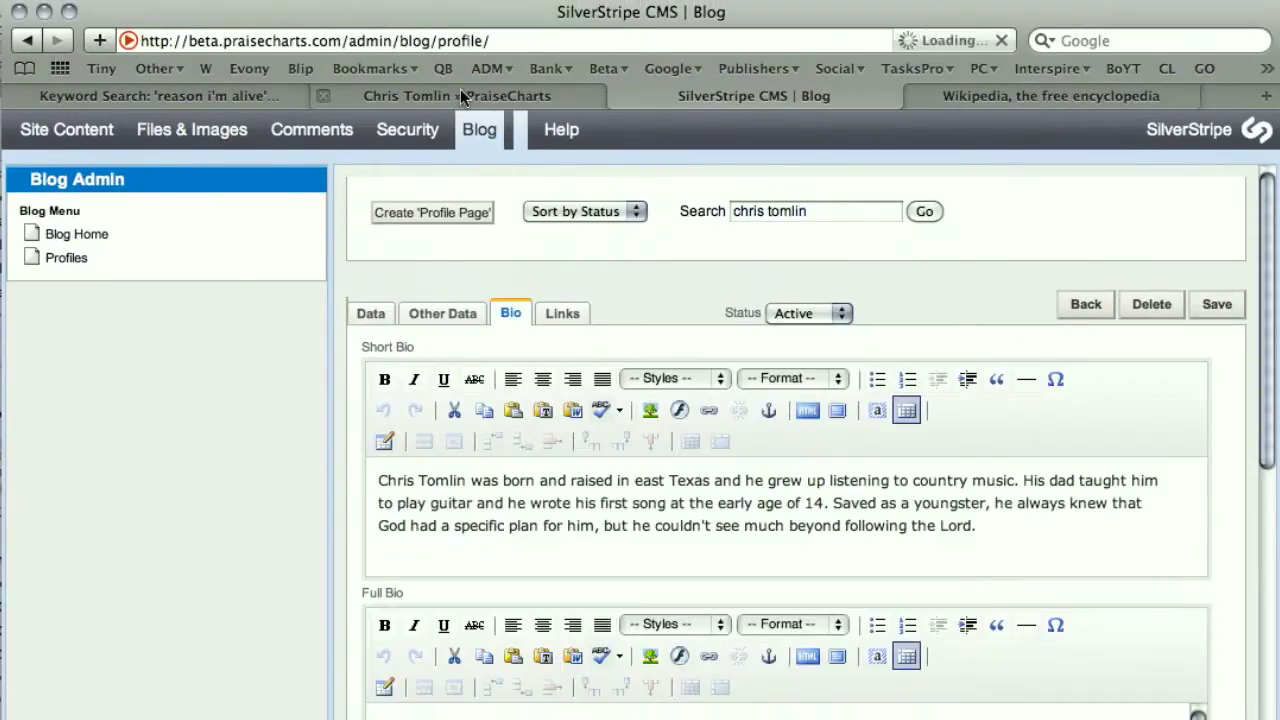
{"action": "left_click", "coordinate": [460, 92]}
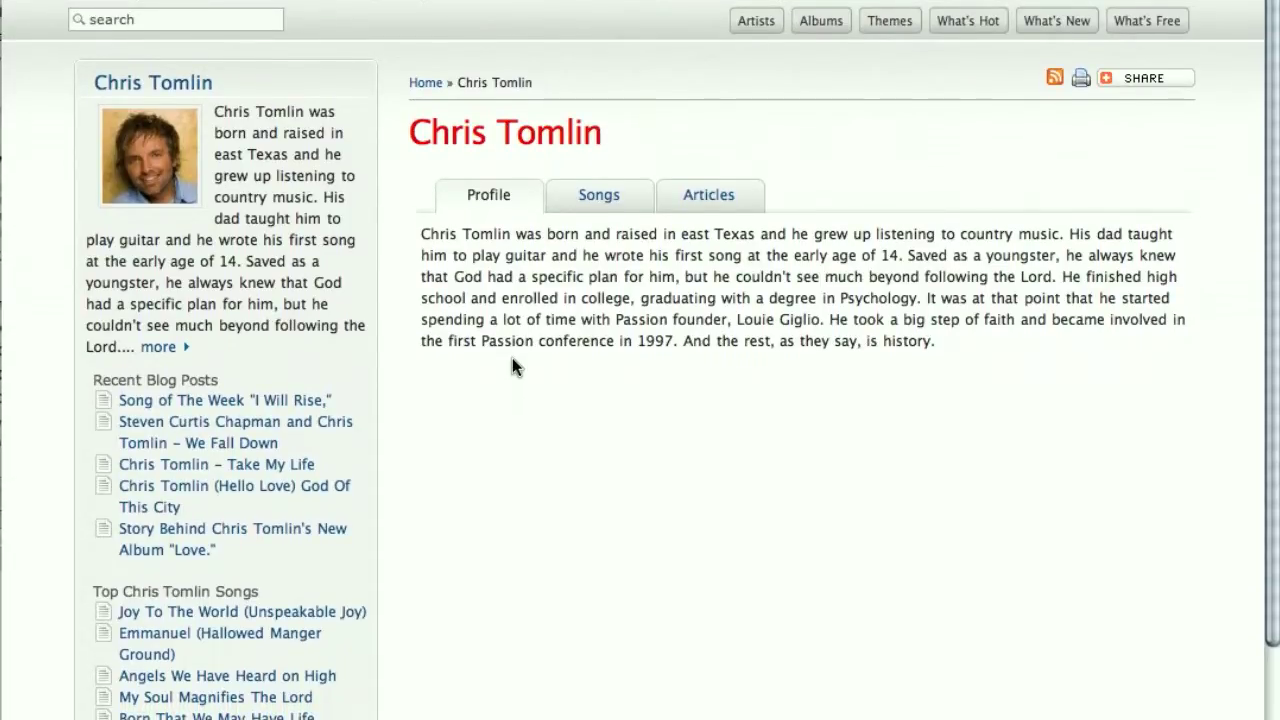
{"action": "key", "text": "super+r"}
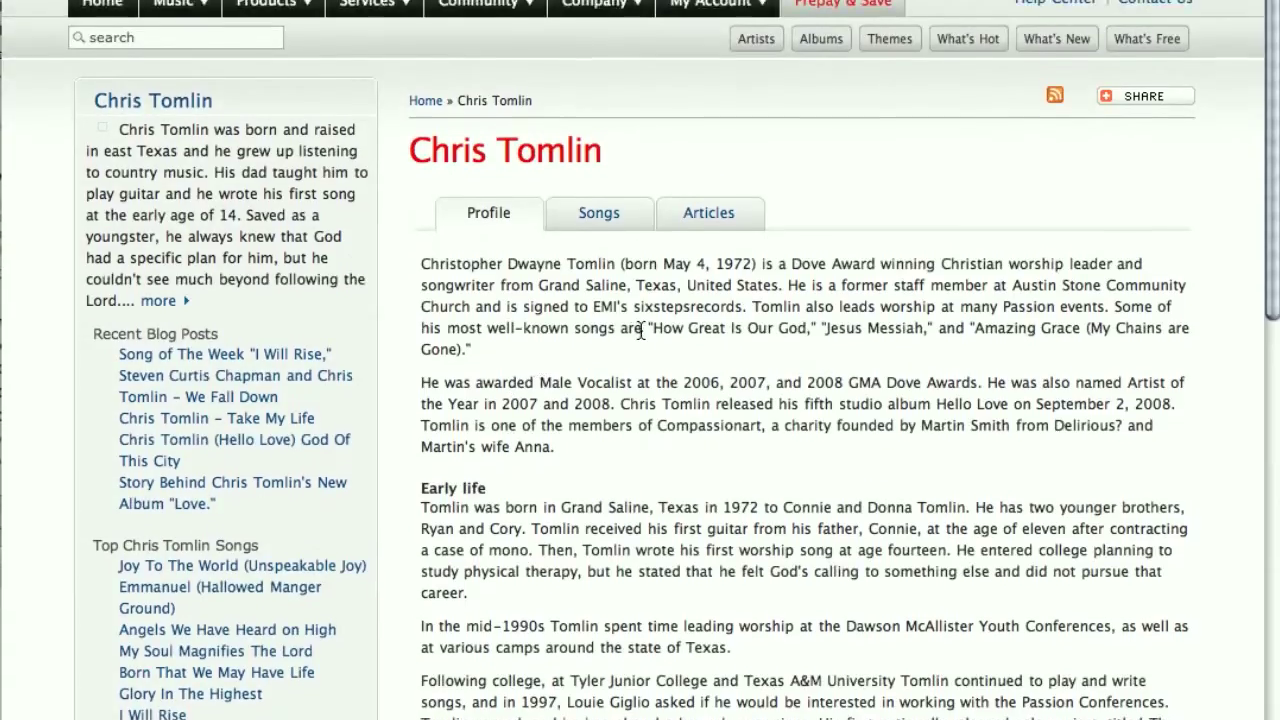
Step: Review the full biography, its subheadings and the sidebar links on Chris Tomlin's public profile page
{"action": "scroll", "coordinate": [640, 333], "scroll_direction": "down", "scroll_amount": 5}
{"action": "scroll", "coordinate": [640, 340], "scroll_direction": "down", "scroll_amount": 5}
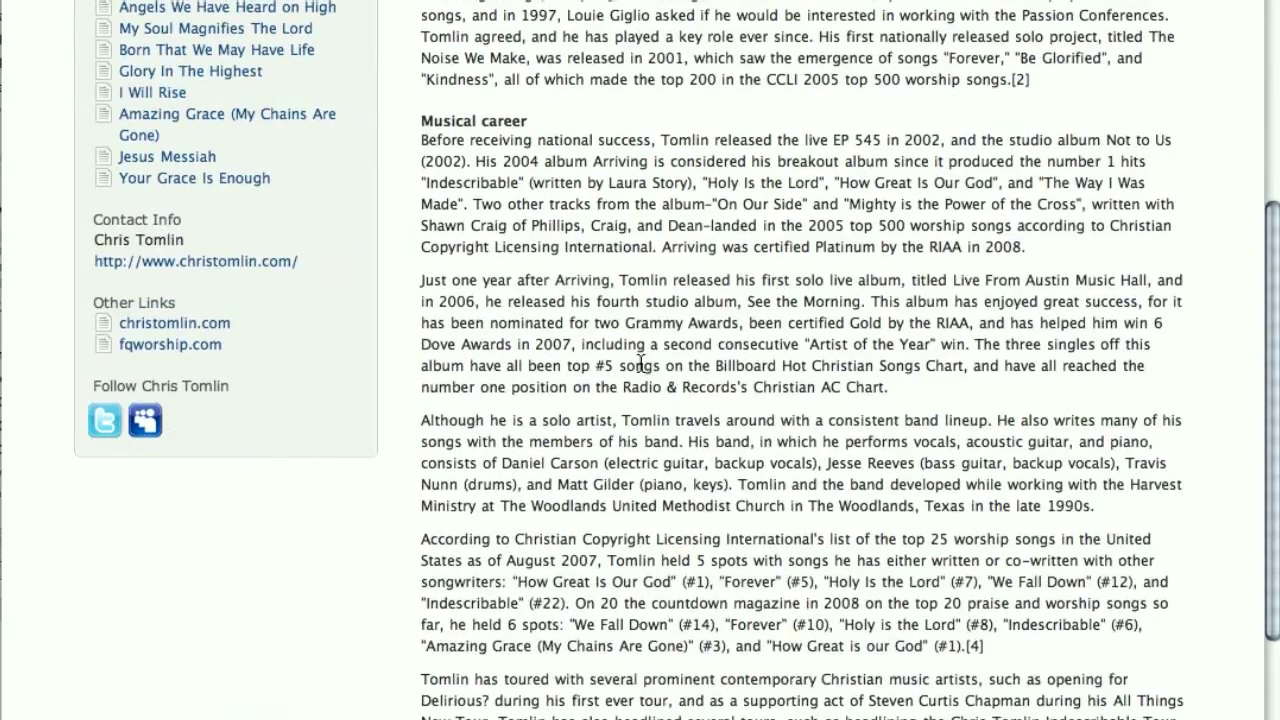
{"action": "scroll", "coordinate": [640, 363], "scroll_direction": "down", "scroll_amount": 12}
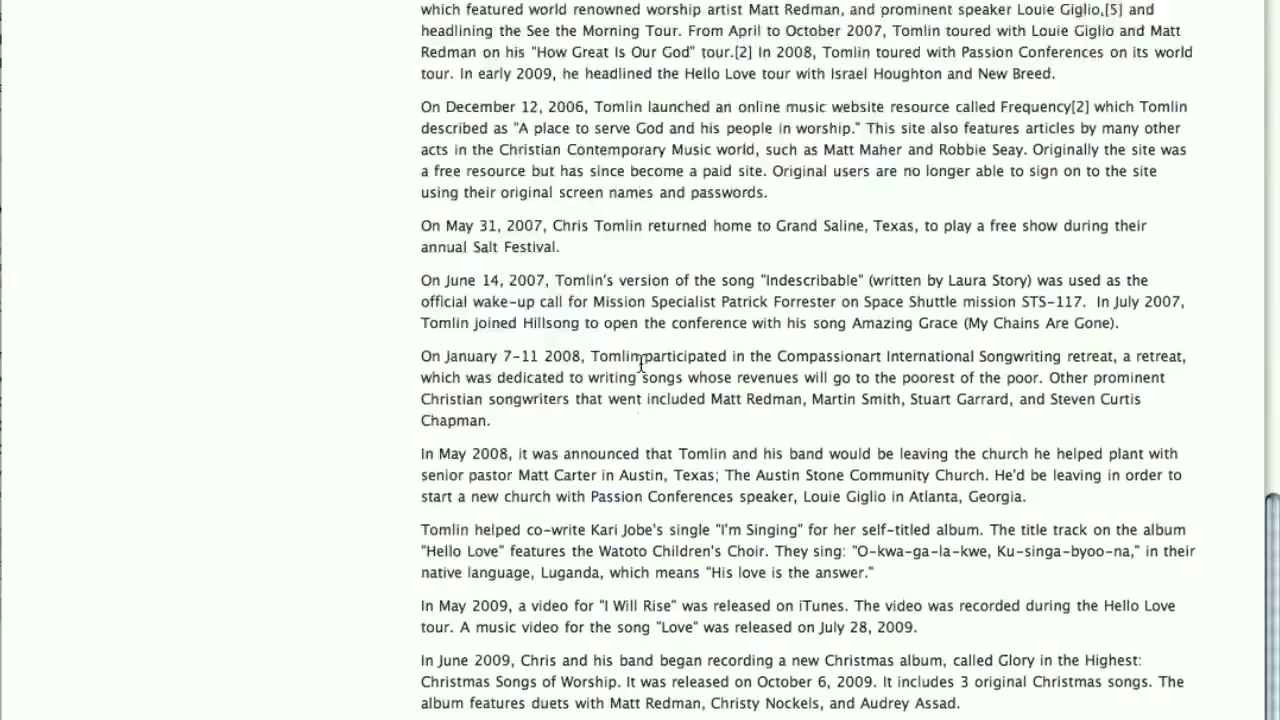
{"action": "scroll", "coordinate": [640, 365], "scroll_direction": "up", "scroll_amount": 20}
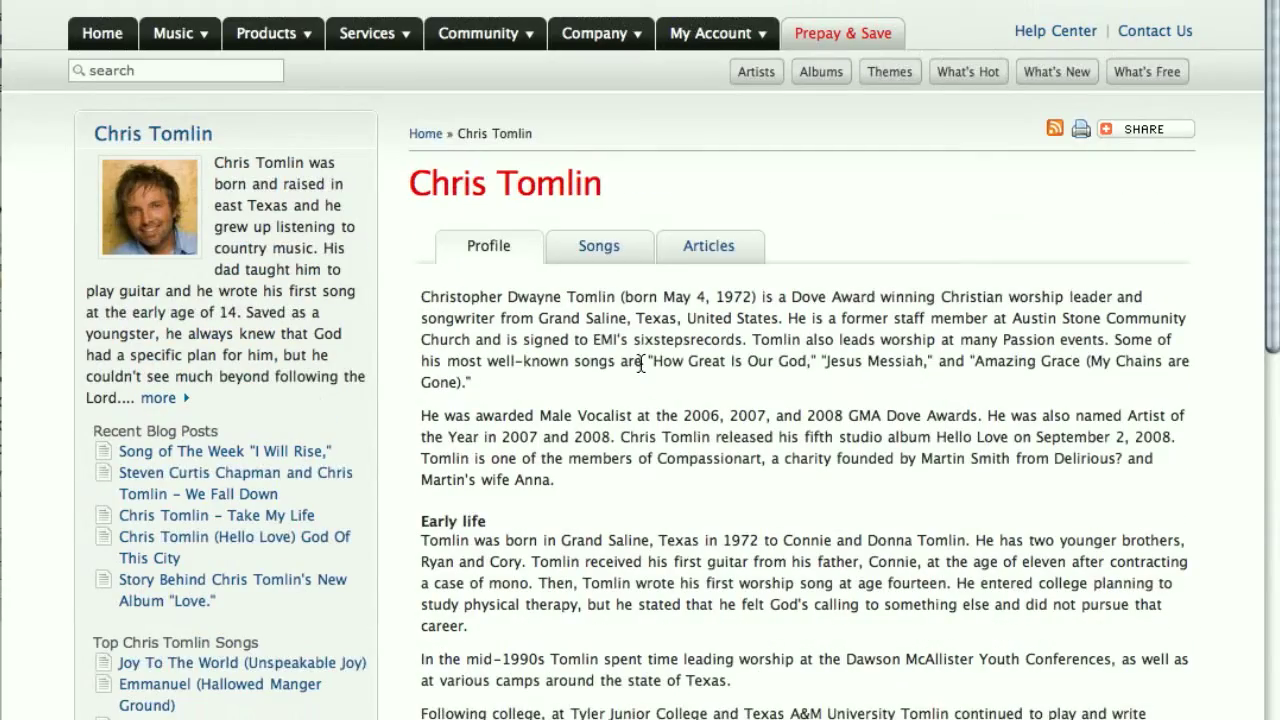
{"action": "scroll", "coordinate": [641, 363], "scroll_direction": "down", "scroll_amount": 20}
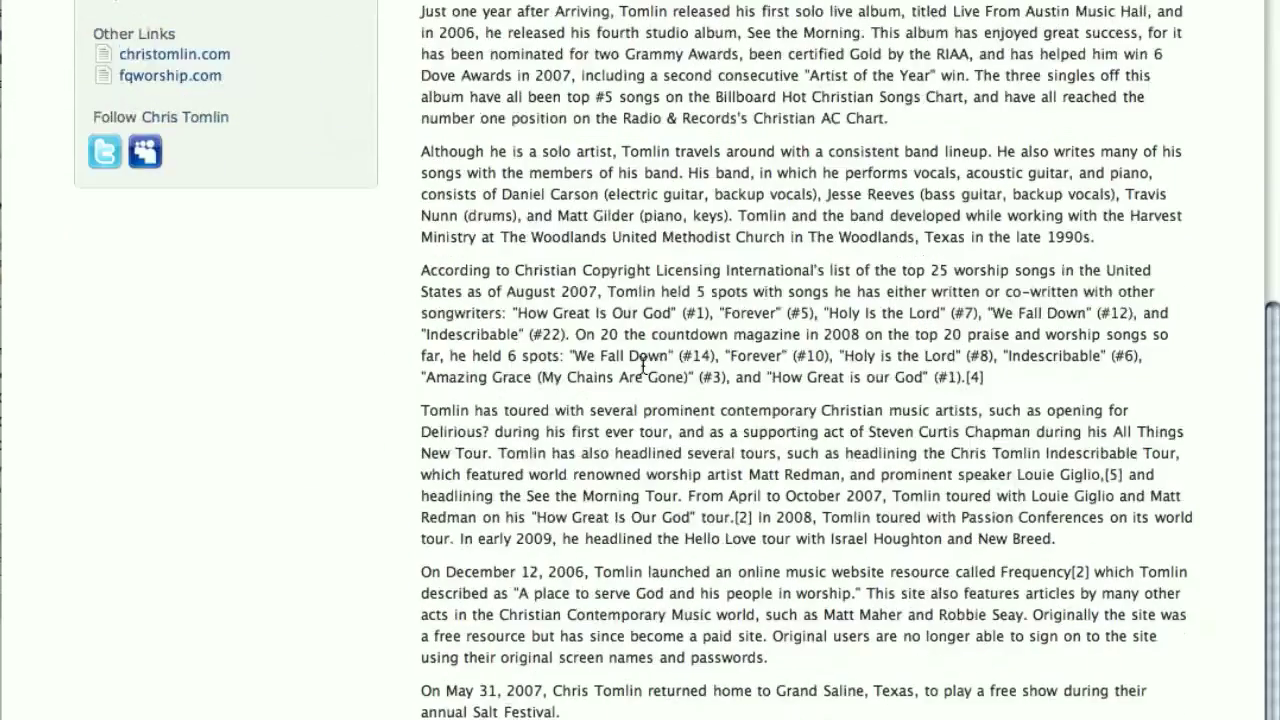
{"action": "scroll", "coordinate": [642, 359], "scroll_direction": "up", "scroll_amount": 20}
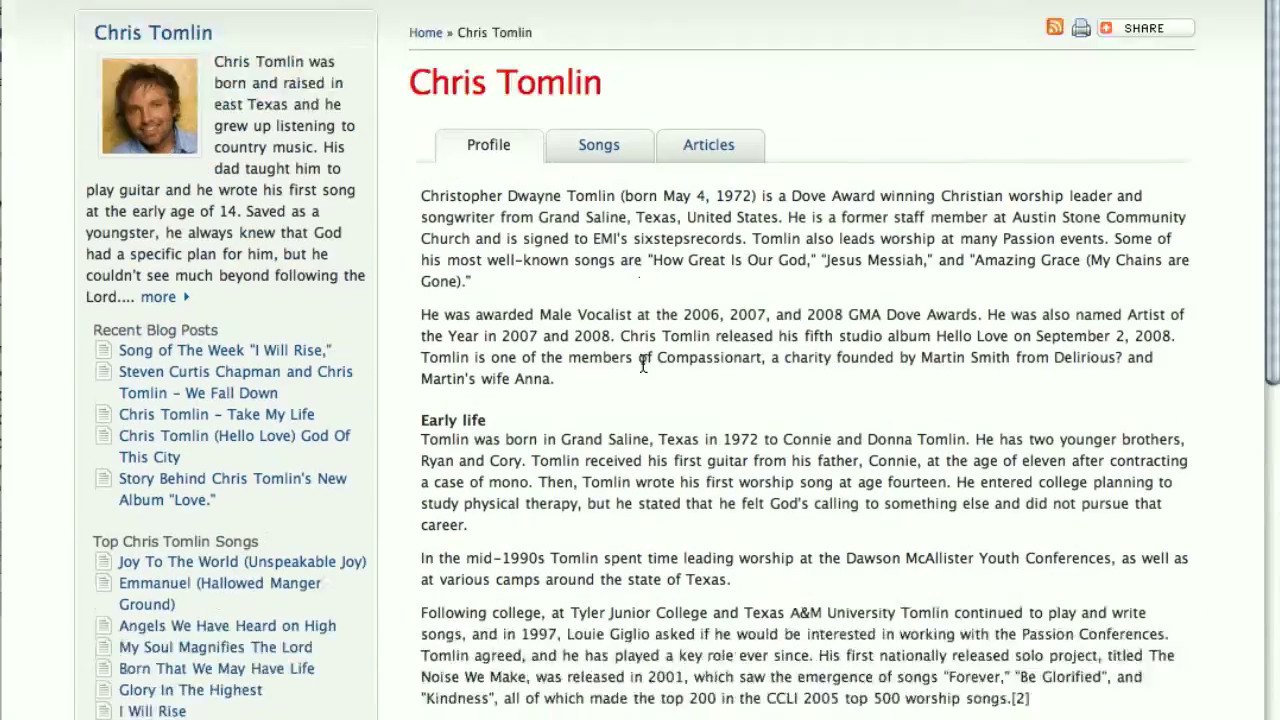
{"action": "scroll", "coordinate": [643, 366], "scroll_direction": "down", "scroll_amount": 5}
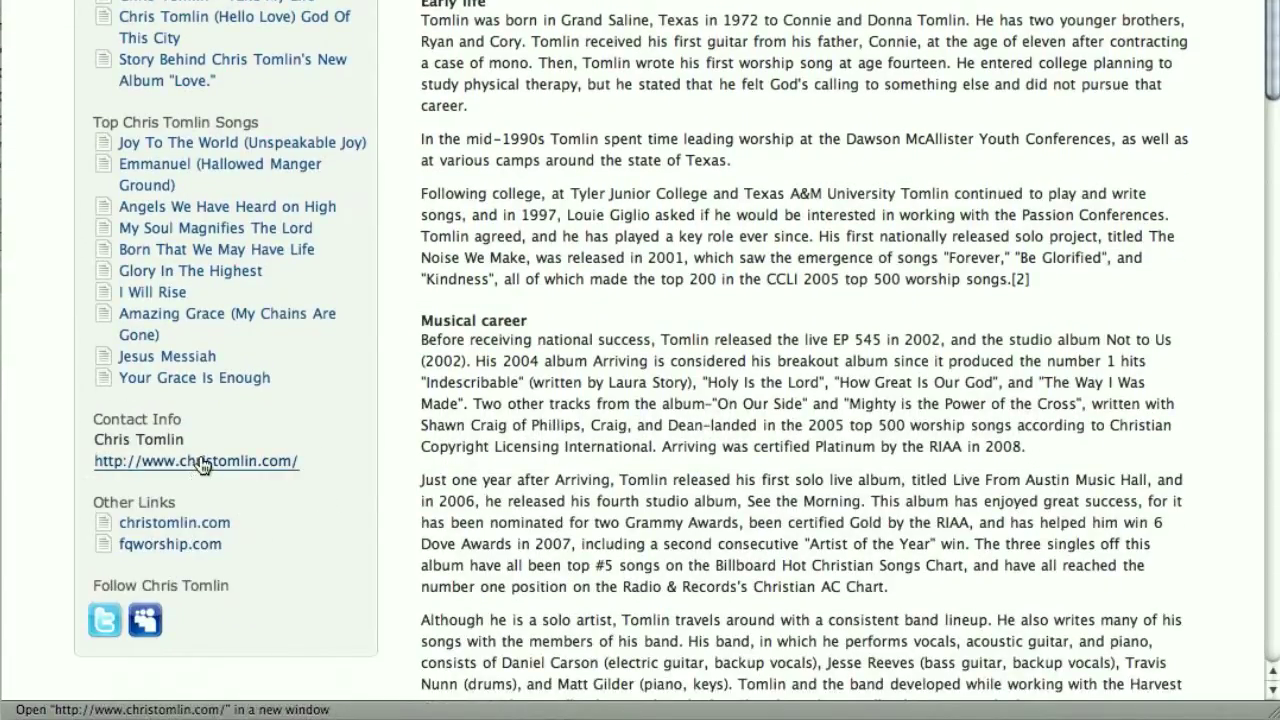
{"action": "scroll", "coordinate": [305, 490], "scroll_direction": "up", "scroll_amount": 2}
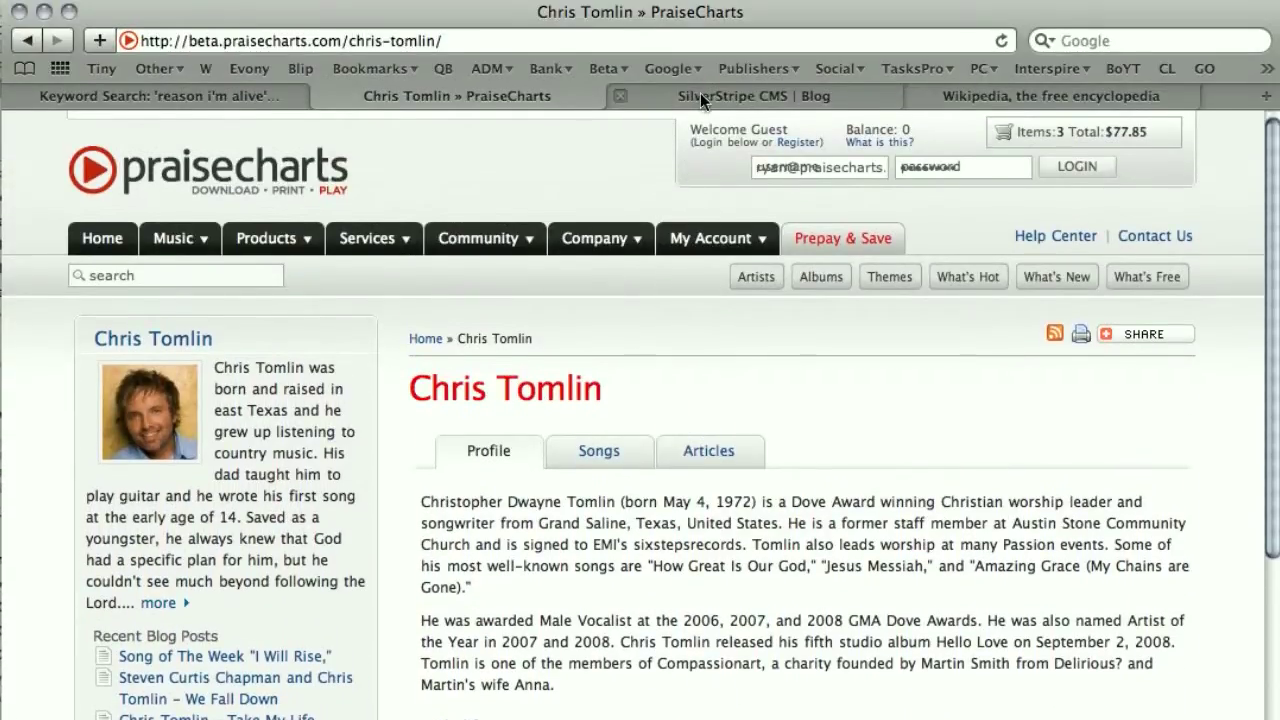
Step: Capture a square screenshot of Chris Tomlin with his guitar from the photo in his Wikipedia article
{"action": "left_click", "coordinate": [700, 92]}
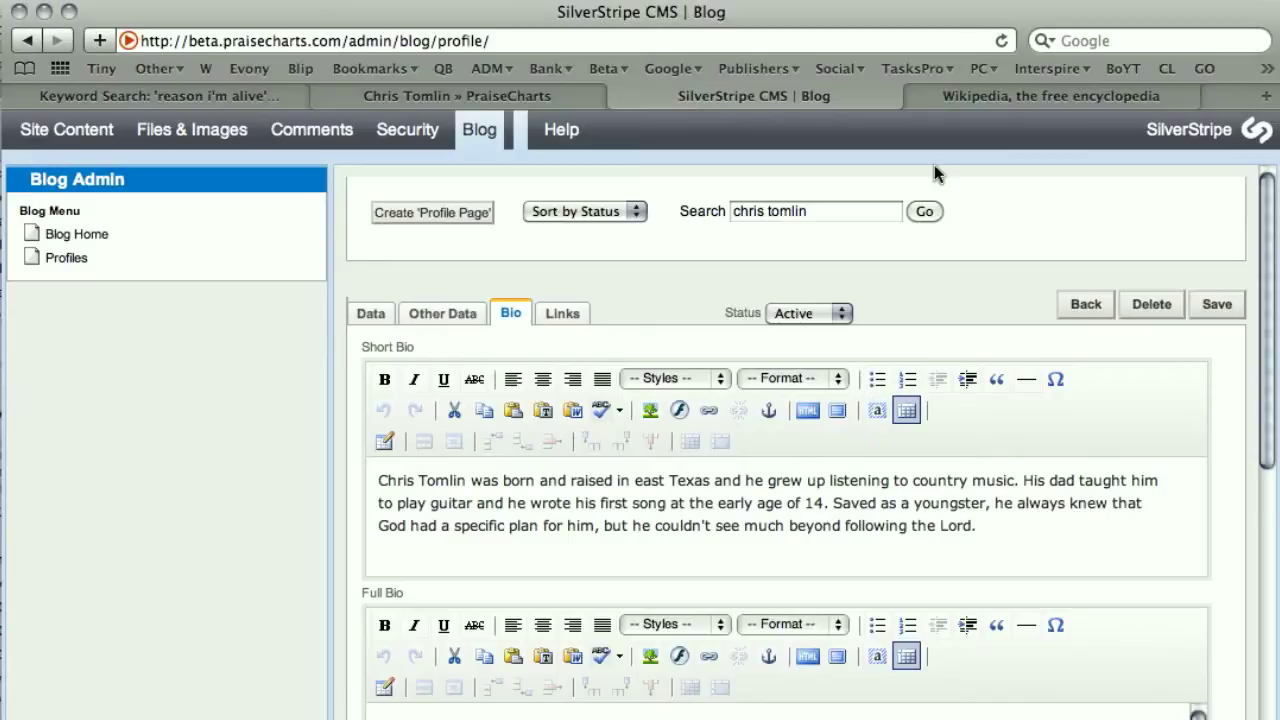
{"action": "left_click", "coordinate": [1003, 96]}
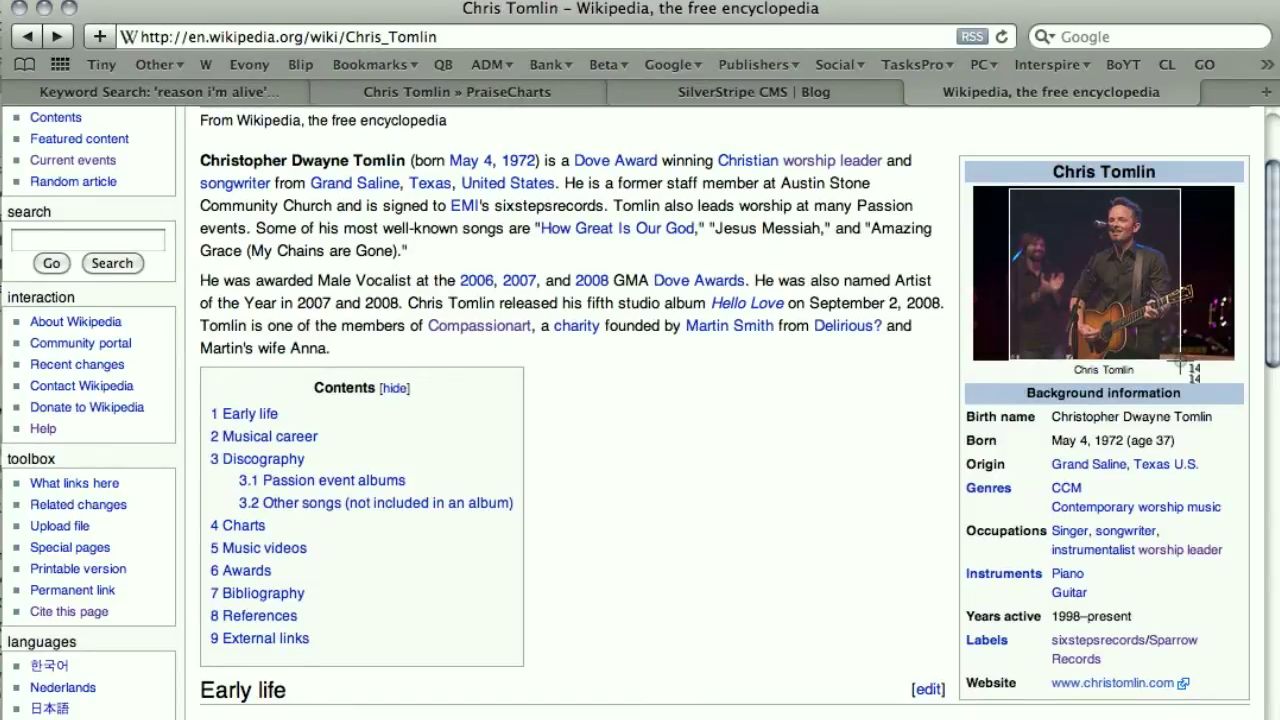
{"action": "left_click_drag", "start_coordinate": [1180, 361], "coordinate": [1180, 362]}
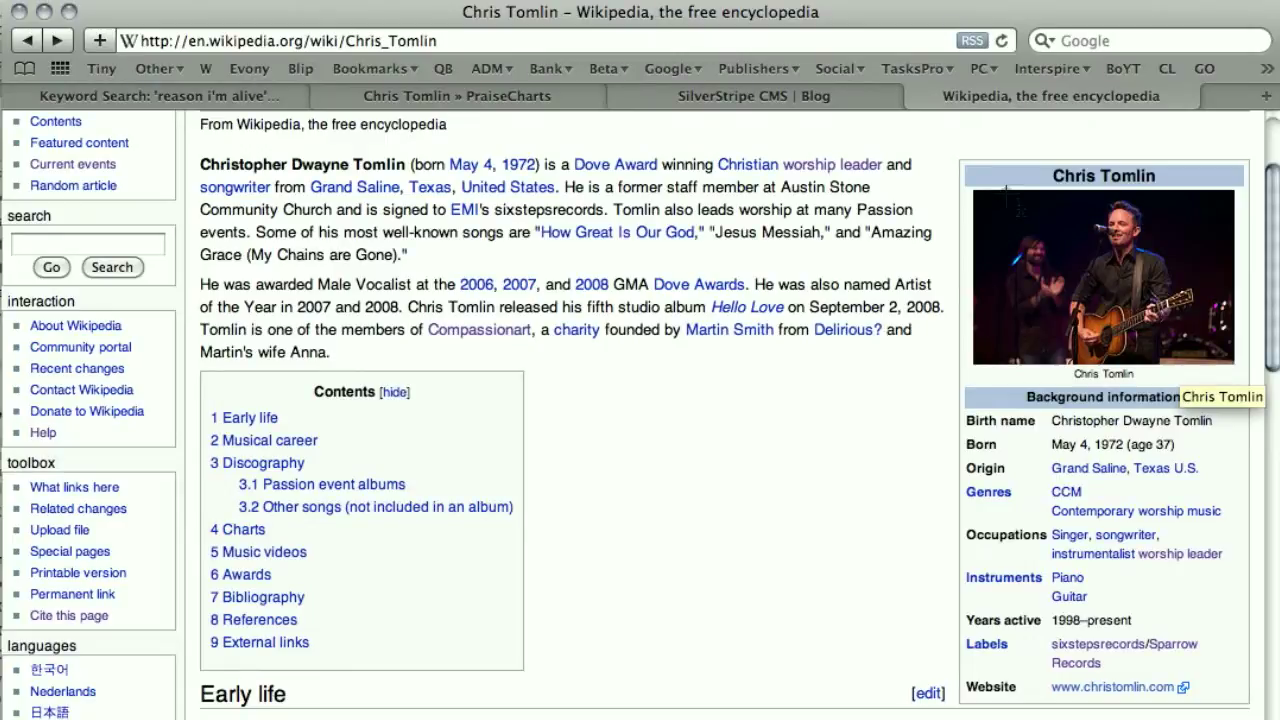
{"action": "left_click_drag", "start_coordinate": [1007, 192], "coordinate": [1145, 319]}
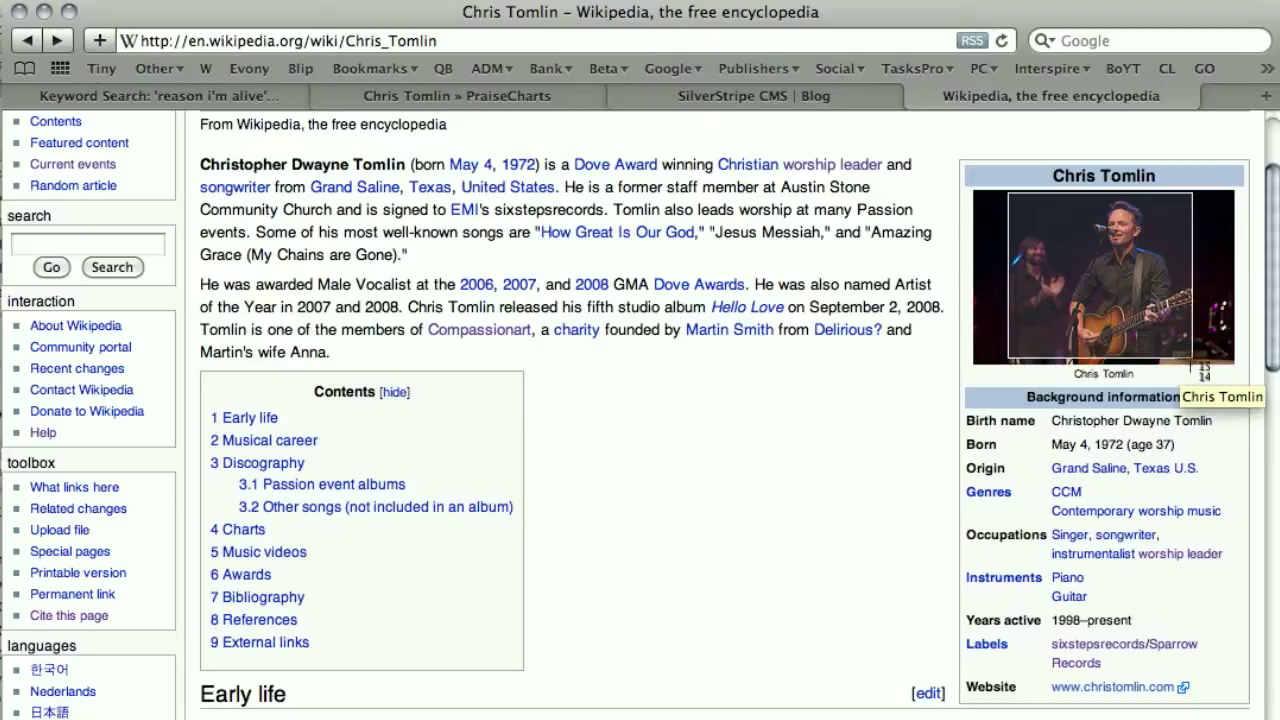
{"action": "left_click_drag", "start_coordinate": [1175, 362], "coordinate": [1177, 368]}
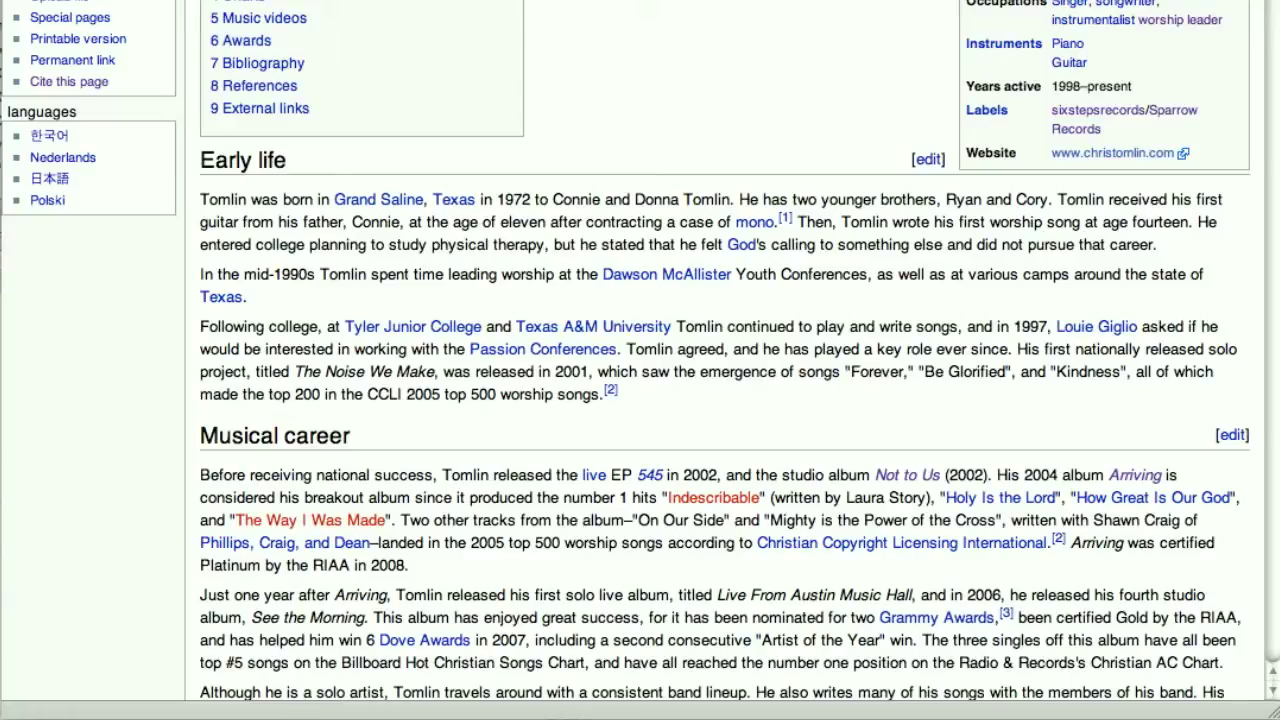
Step: Switch to Finder and preview the newest screen shot on the Desktop to check its crop
{"action": "key", "text": "super+Tab"}
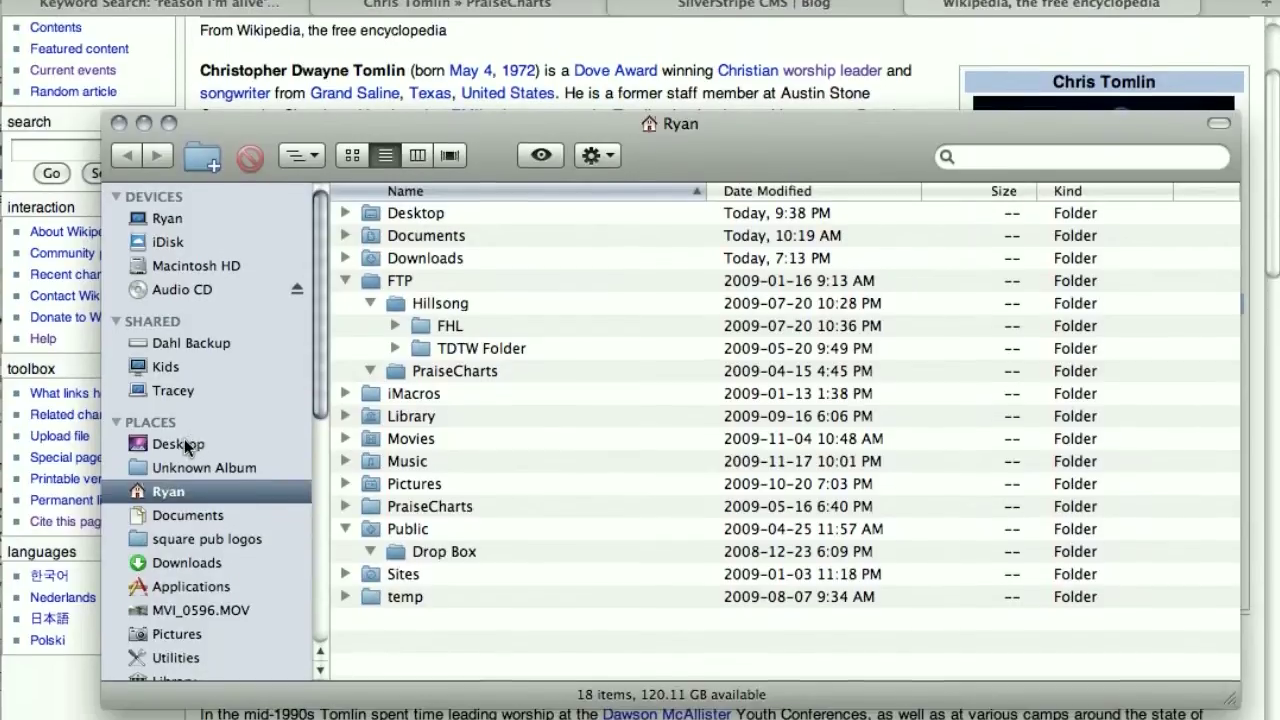
{"action": "left_click", "coordinate": [178, 537]}
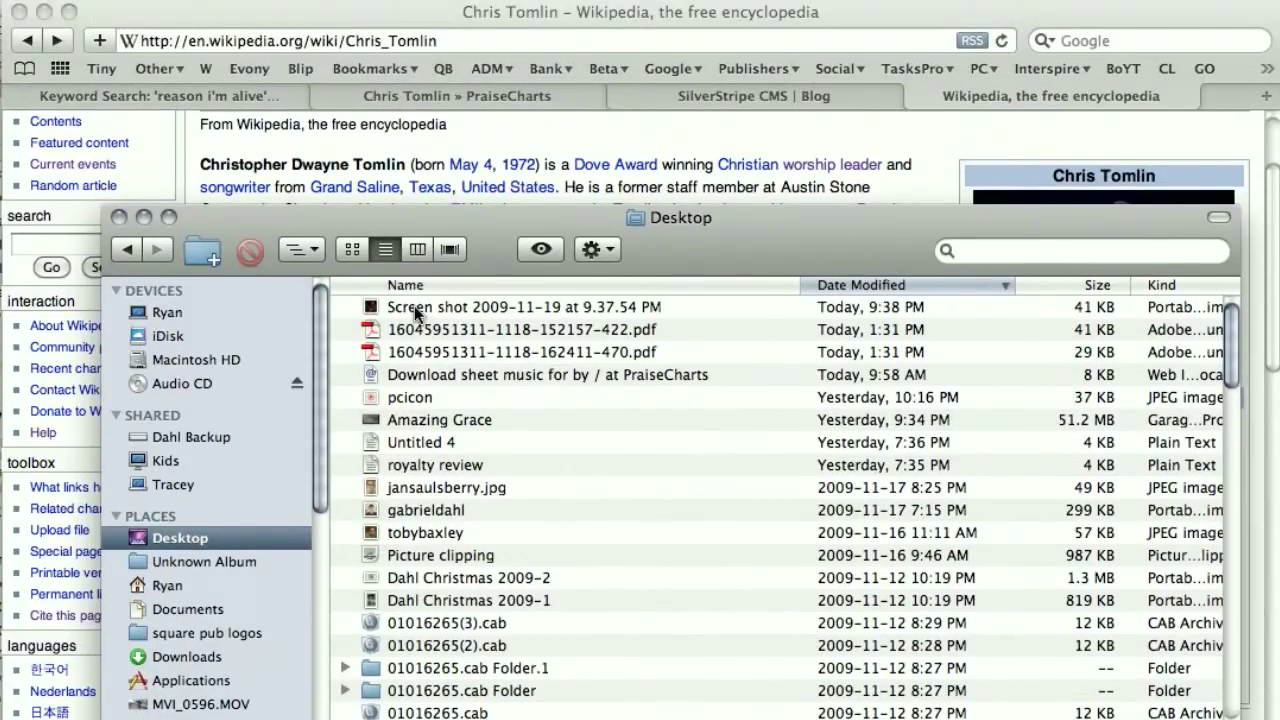
{"action": "left_click", "coordinate": [414, 306]}
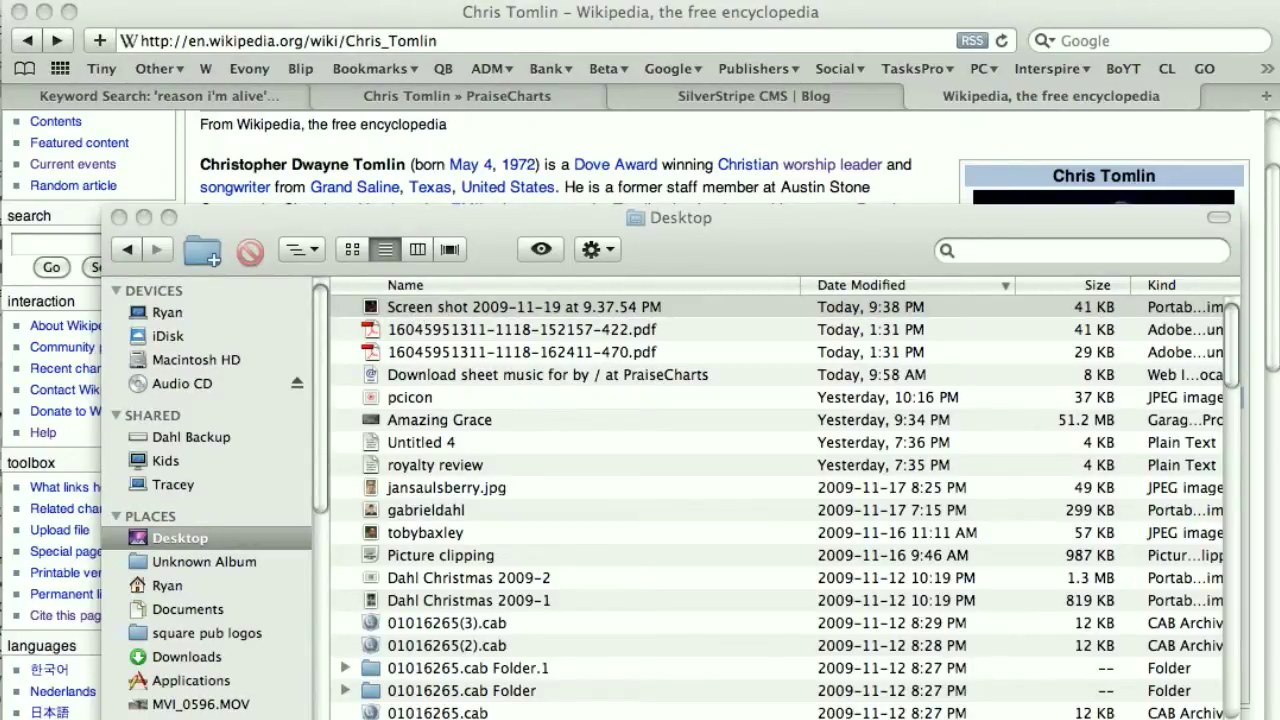
{"action": "left_click_drag", "start_coordinate": [642, 715], "coordinate": [646, 369]}
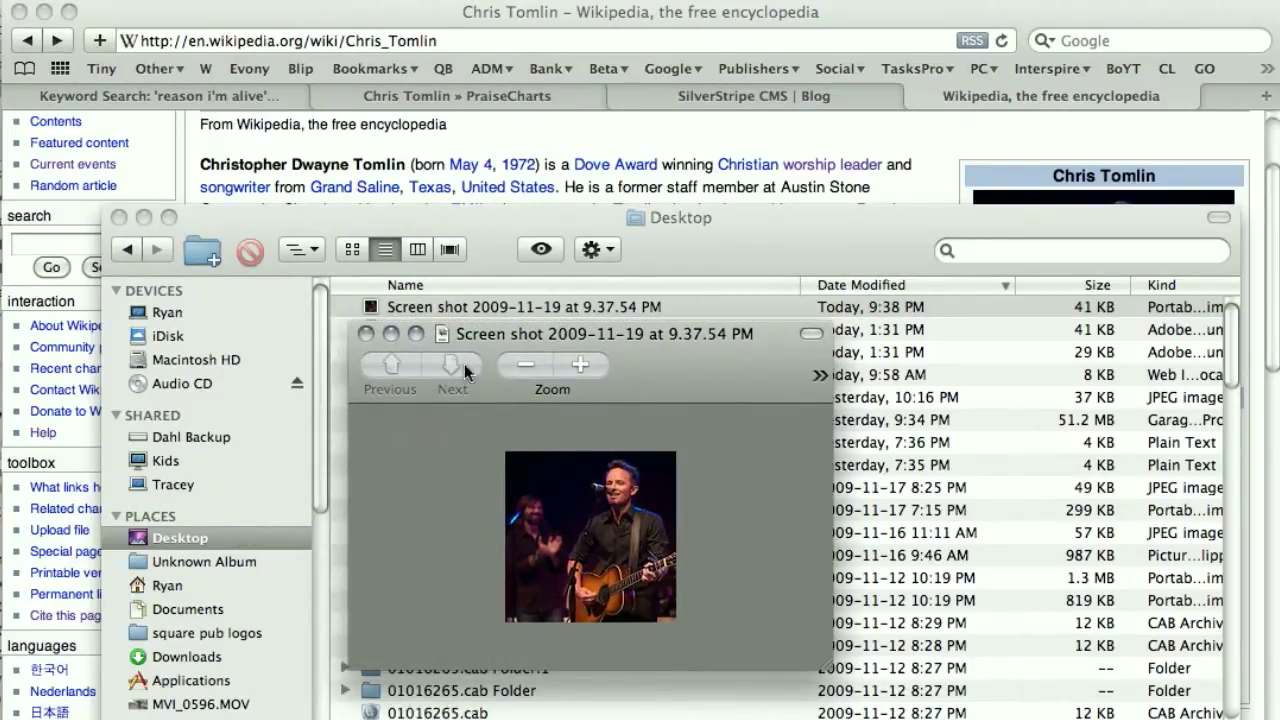
{"action": "left_click", "coordinate": [369, 333]}
Step: Rename the new screen shot on the Desktop as chris_tomlin and close the Finder window
{"action": "left_click", "coordinate": [484, 309]}
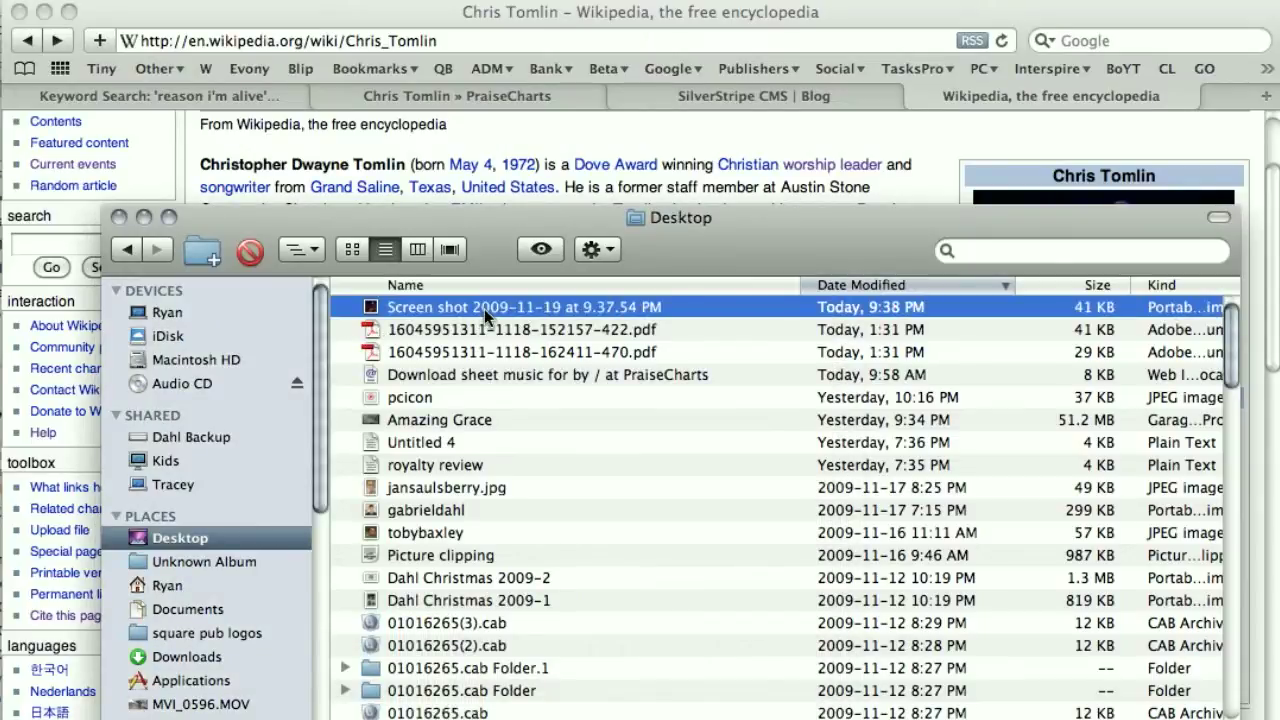
{"action": "left_click", "coordinate": [508, 304]}
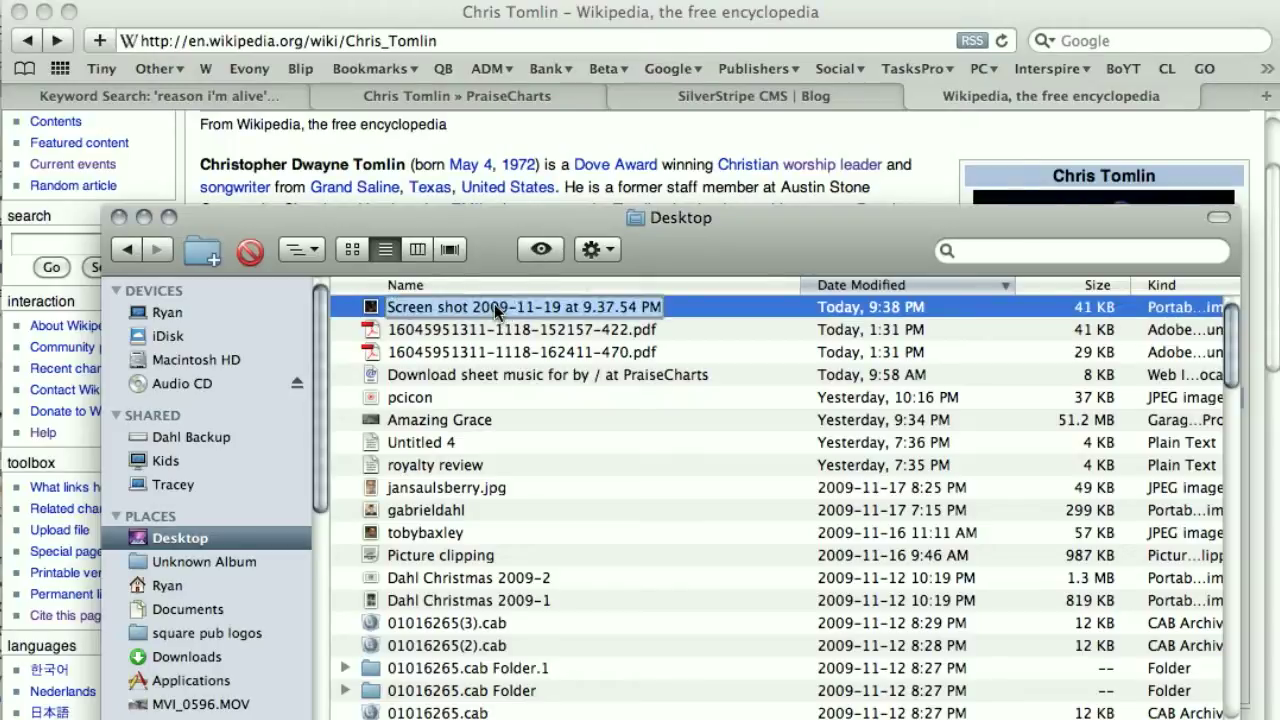
{"action": "type", "text": "chris"}
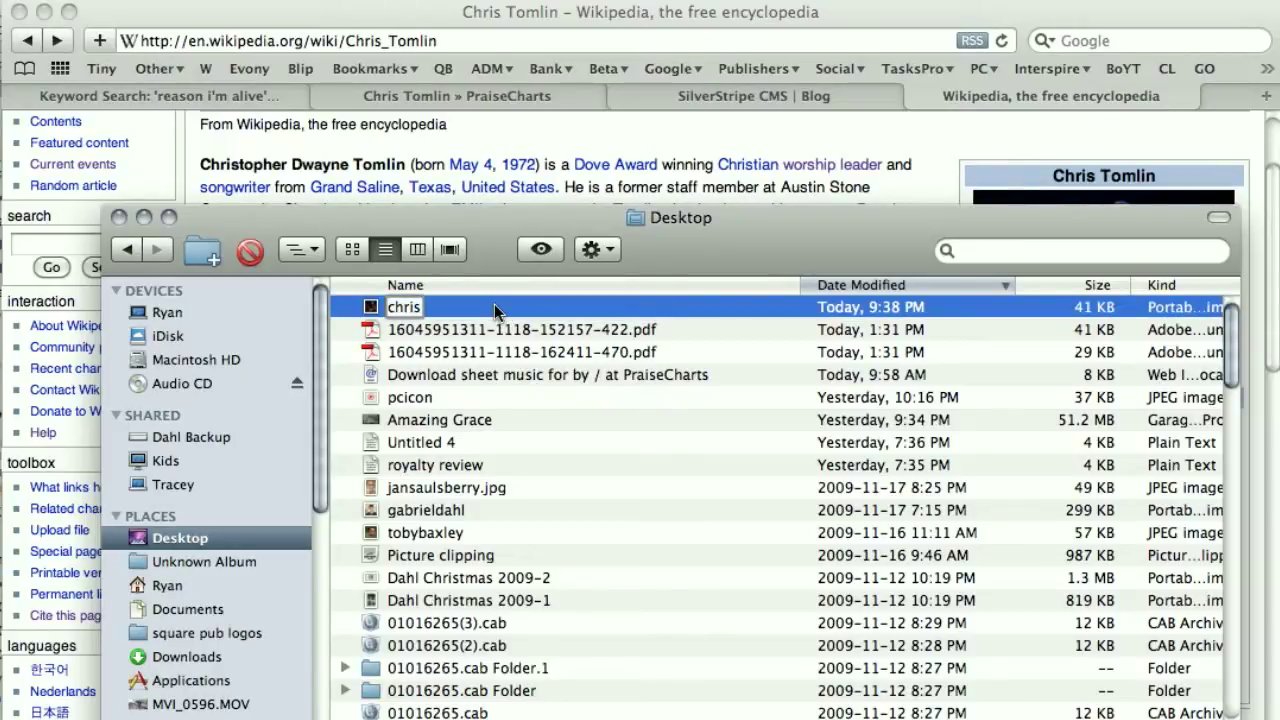
{"action": "type", "text": "_tomlin"}
{"action": "key", "text": "Return"}
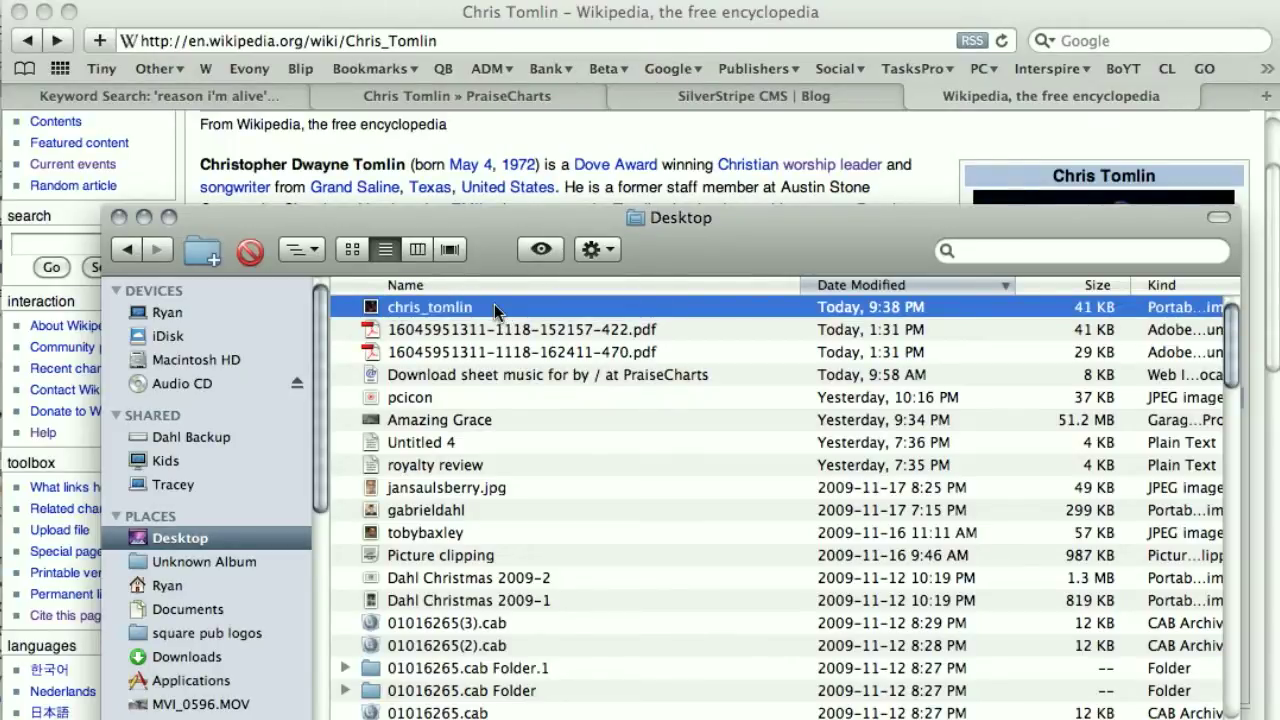
{"action": "left_click", "coordinate": [118, 217]}
Step: Replace the profile photo in the CMS profile data with the chris_tomlin file from the computer's Desktop
{"action": "left_click", "coordinate": [512, 100]}
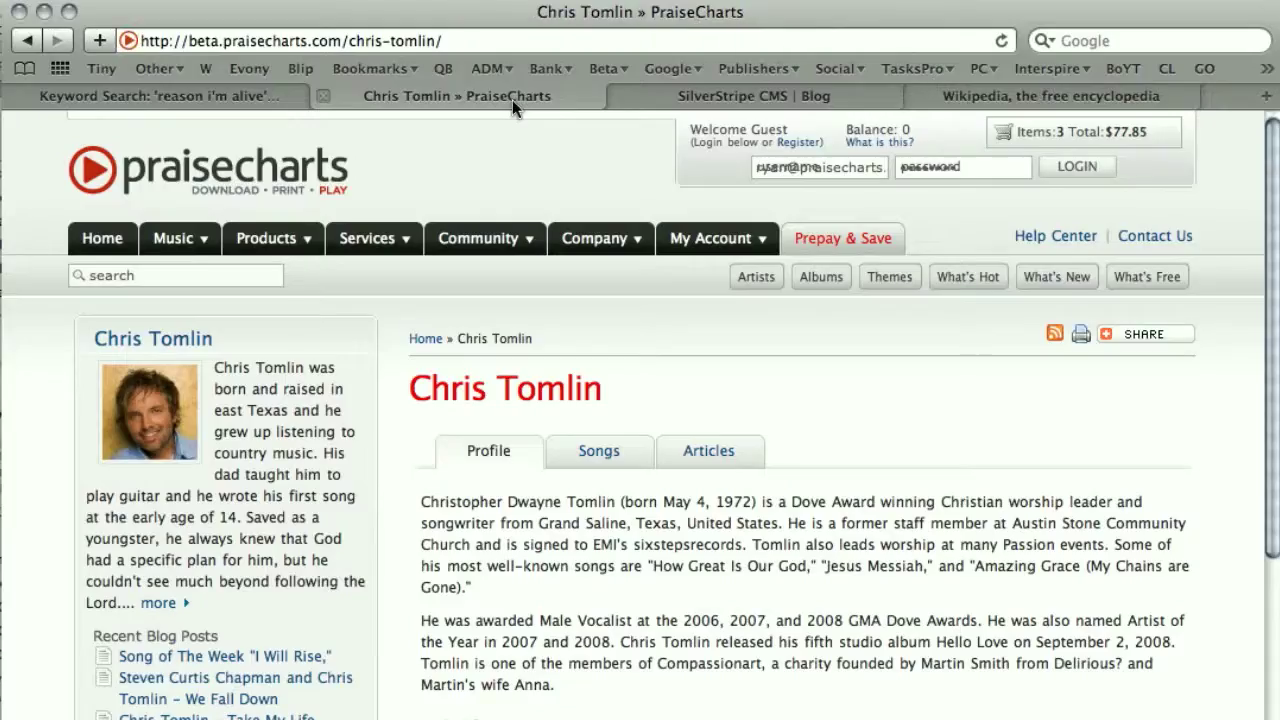
{"action": "left_click", "coordinate": [692, 98]}
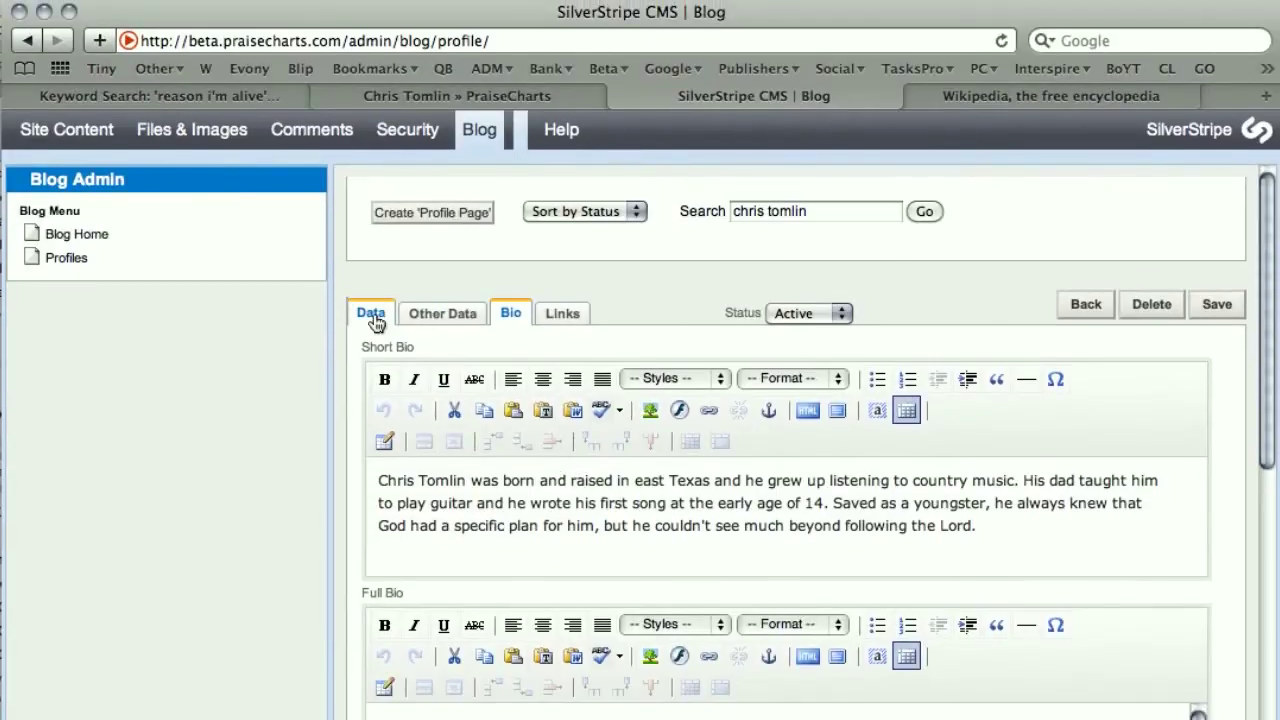
{"action": "left_click", "coordinate": [371, 313]}
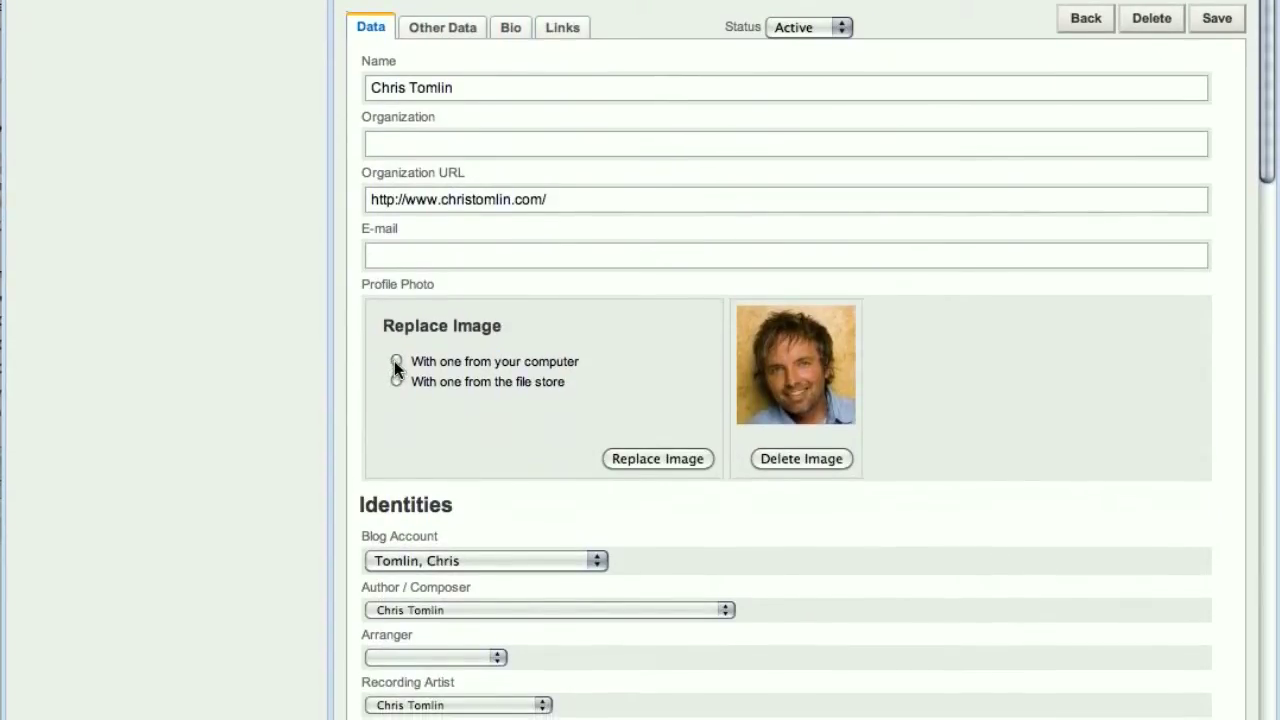
{"action": "left_click", "coordinate": [396, 362]}
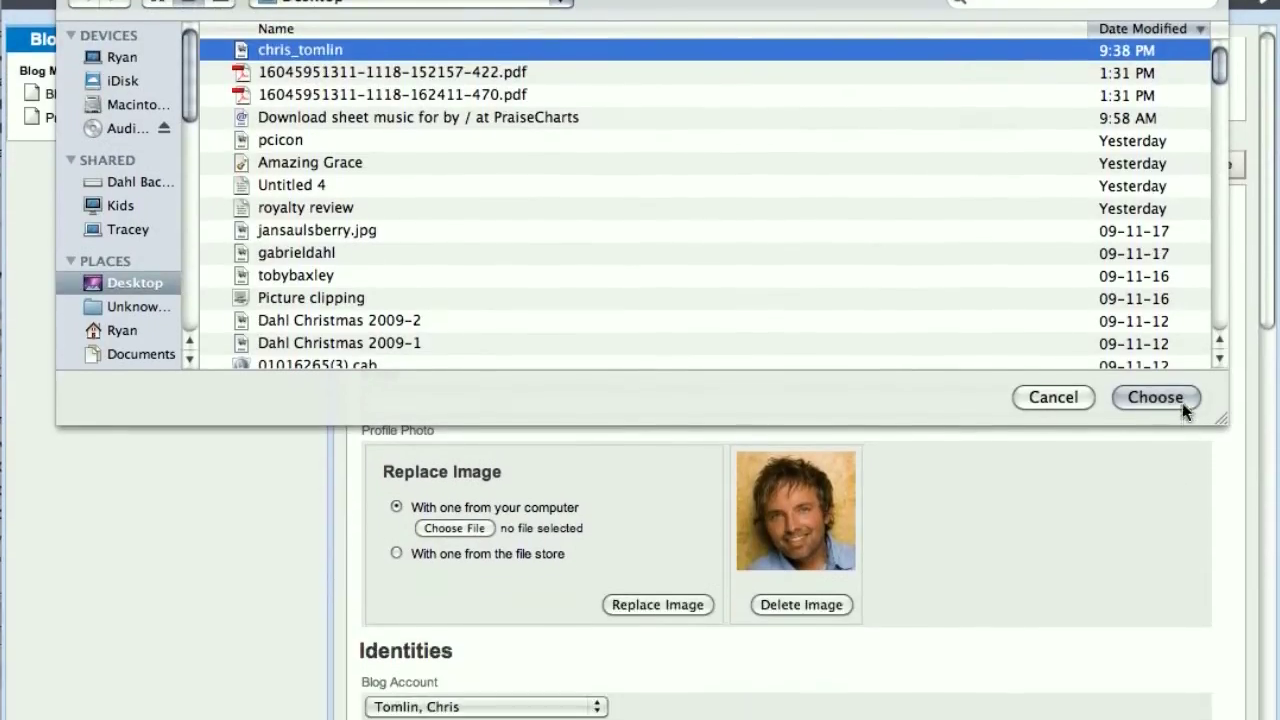
{"action": "left_click", "coordinate": [1155, 529]}
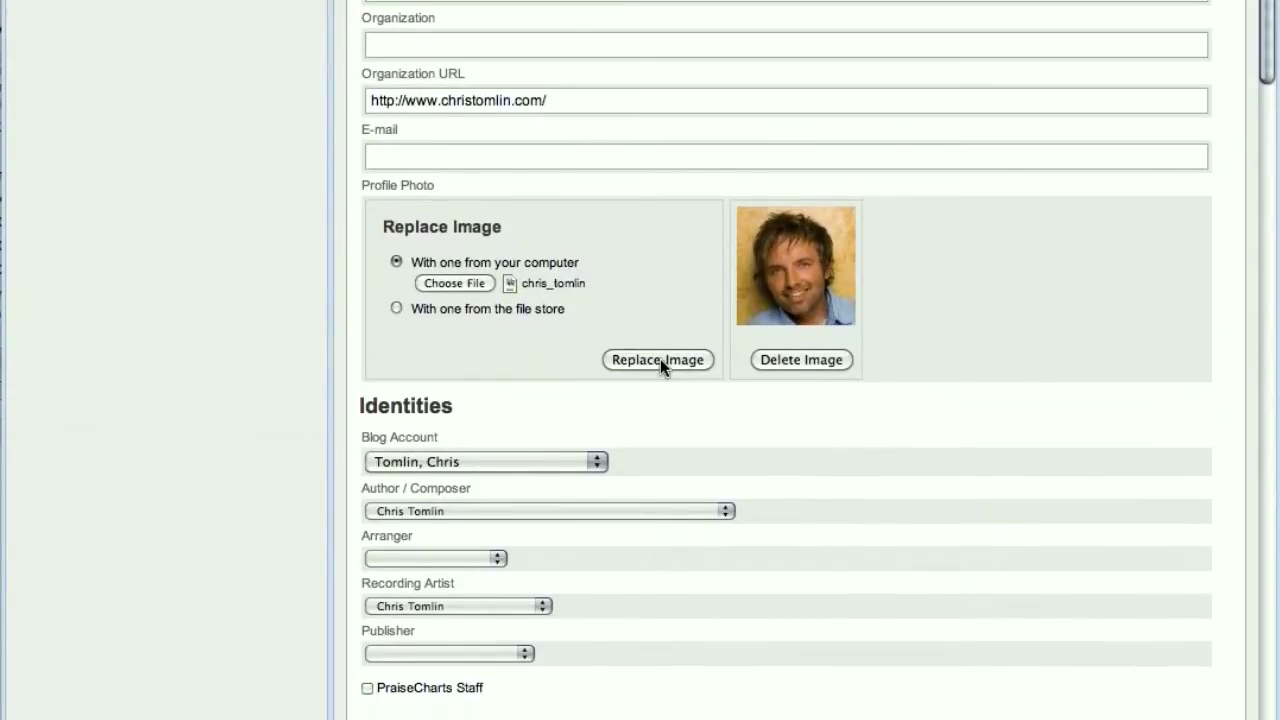
{"action": "left_click", "coordinate": [658, 359]}
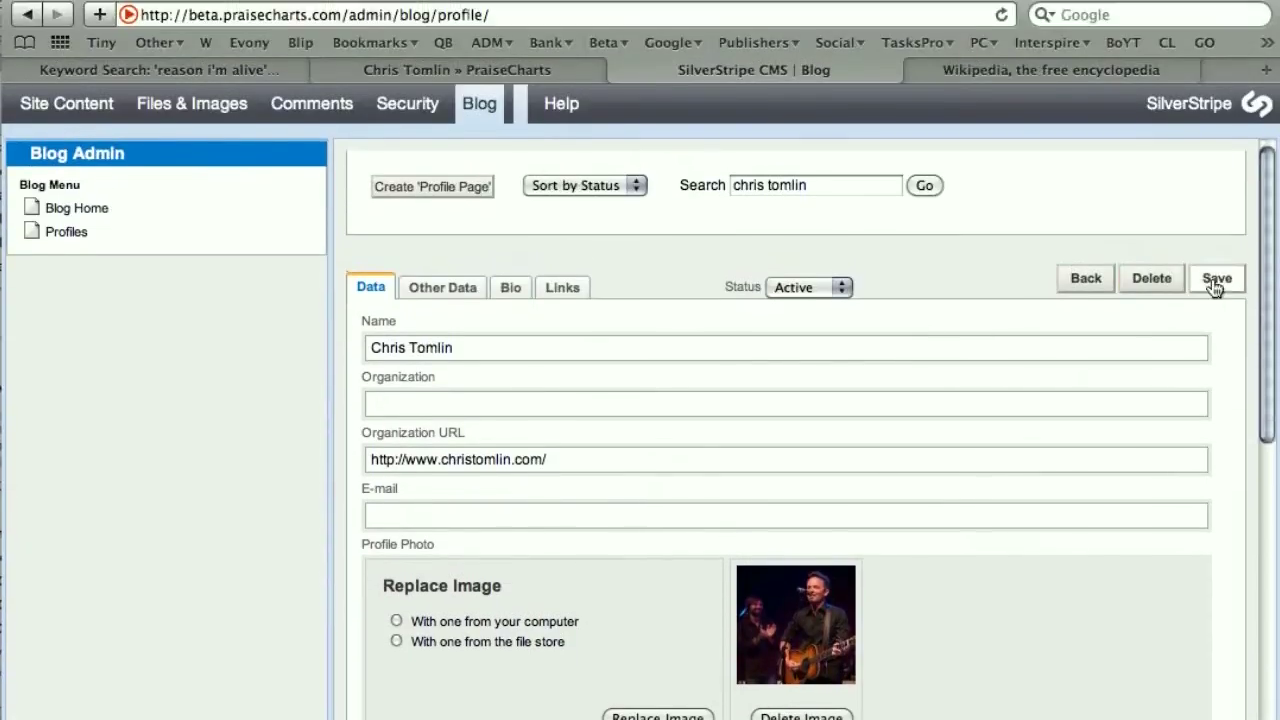
Step: Save the profile and refresh the public Chris Tomlin page to check the new photo
{"action": "left_click", "coordinate": [1214, 284]}
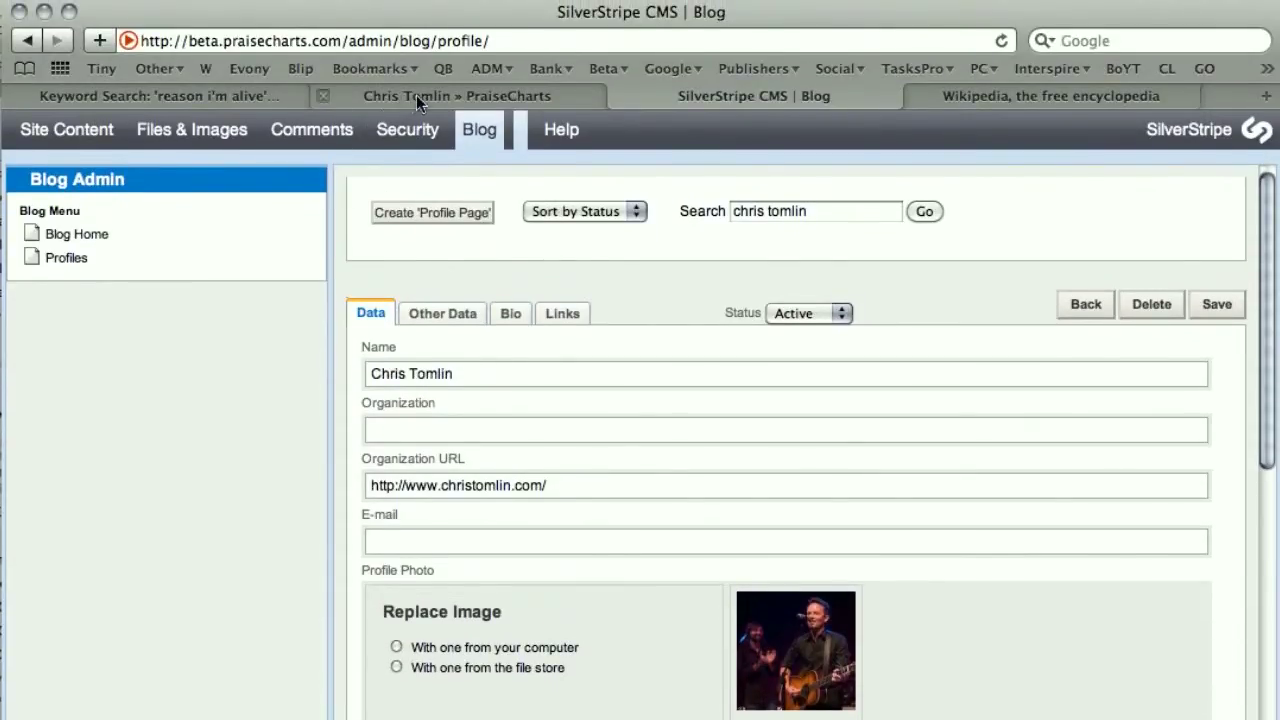
{"action": "left_click", "coordinate": [416, 95]}
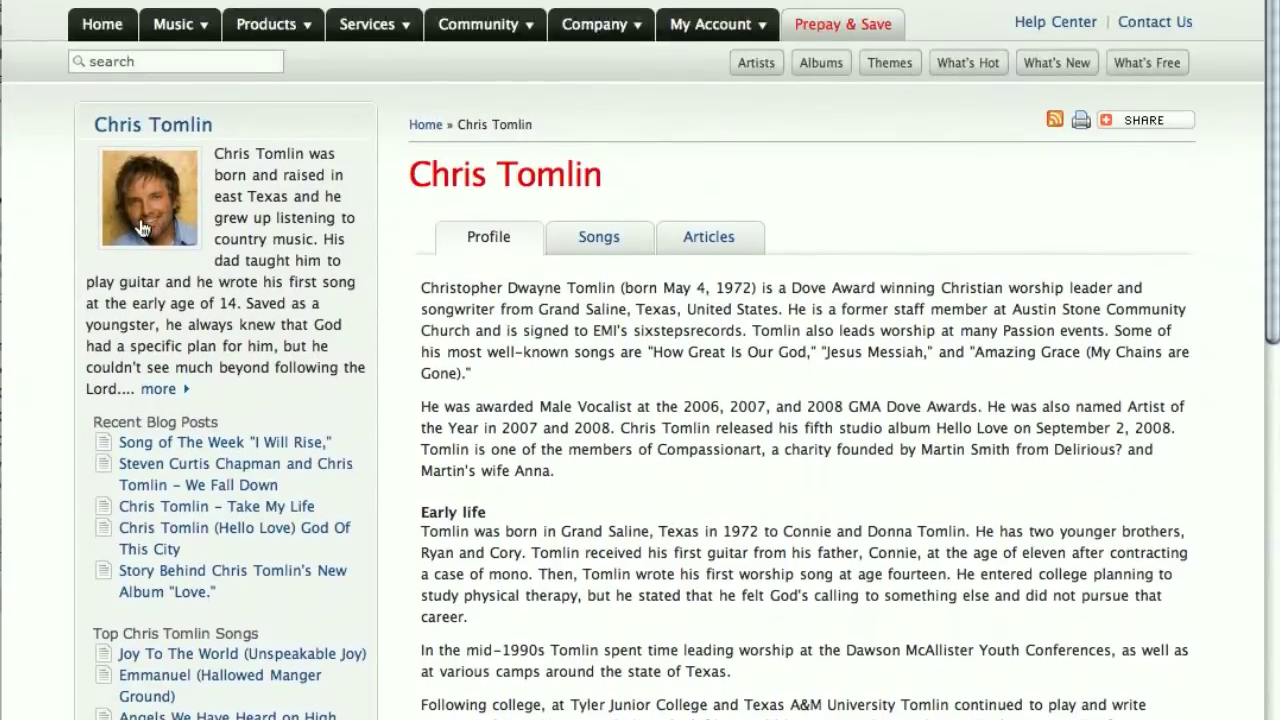
{"action": "left_click", "coordinate": [142, 228]}
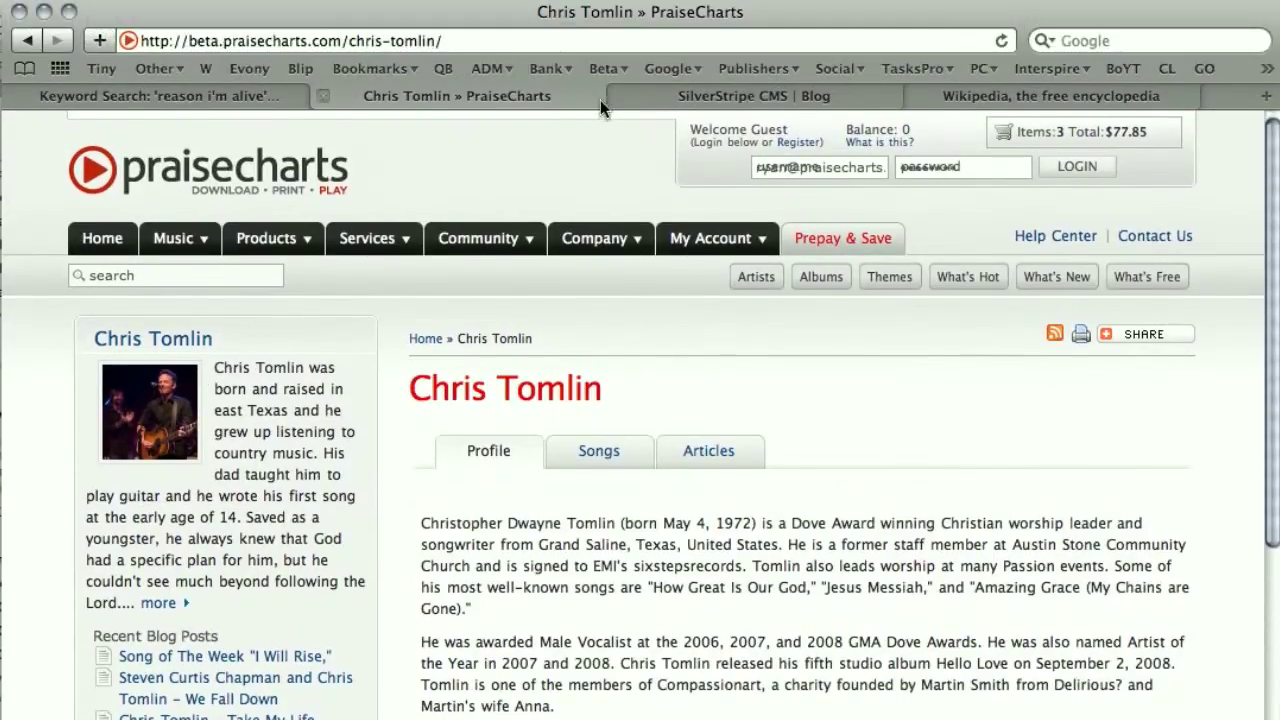
Step: Search Wikipedia for isaac watts and open the Isaac Watts article
{"action": "left_click", "coordinate": [986, 95]}
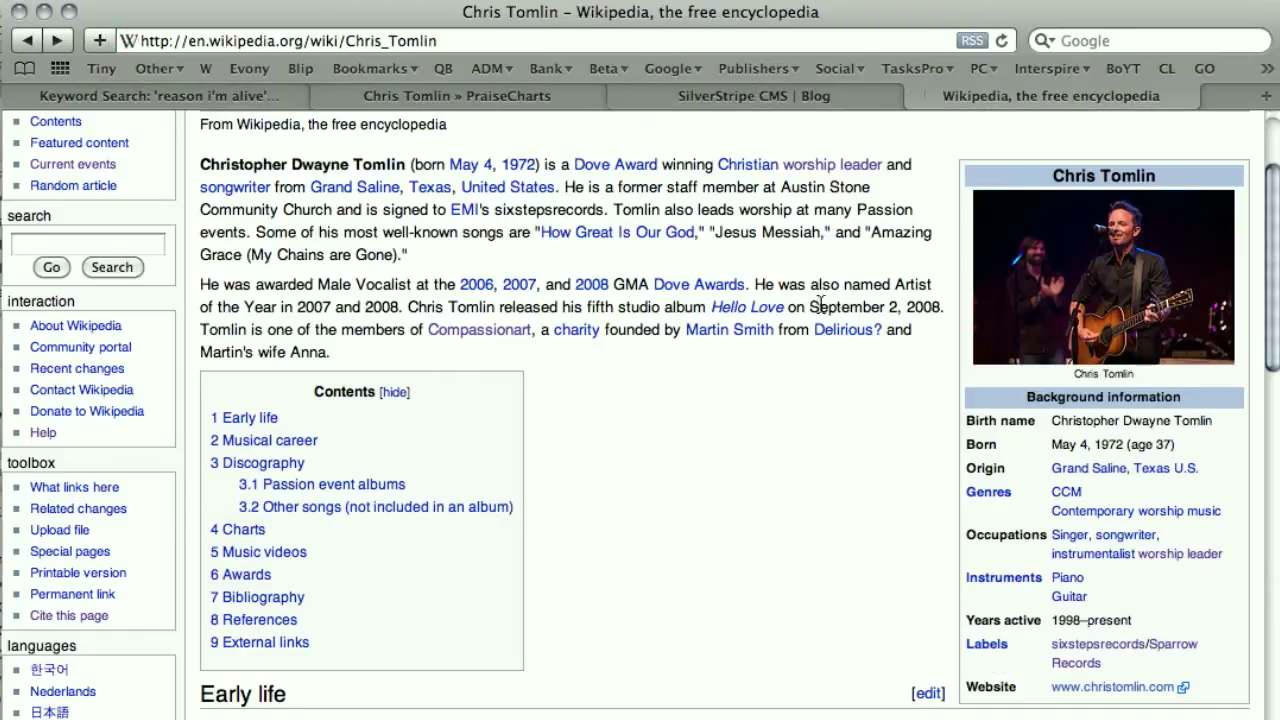
{"action": "scroll", "coordinate": [782, 306], "scroll_direction": "up", "scroll_amount": 5}
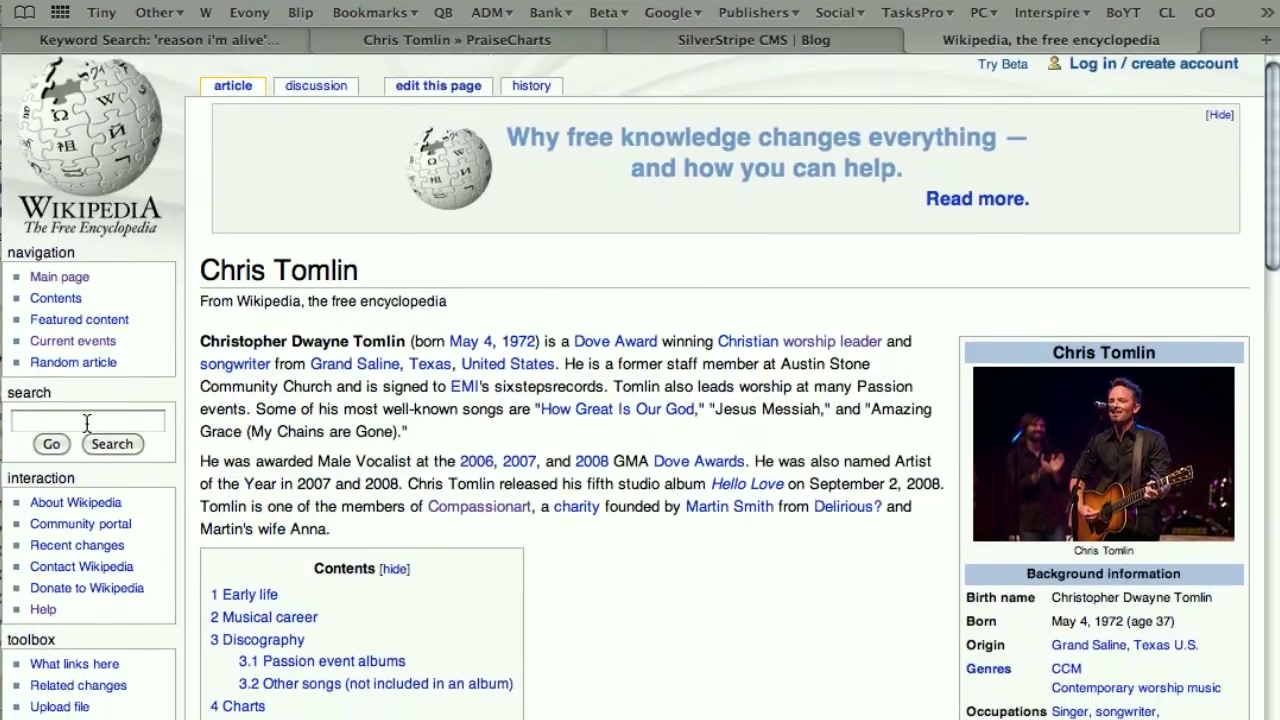
{"action": "left_click", "coordinate": [87, 477]}
{"action": "type", "text": "isaac"}
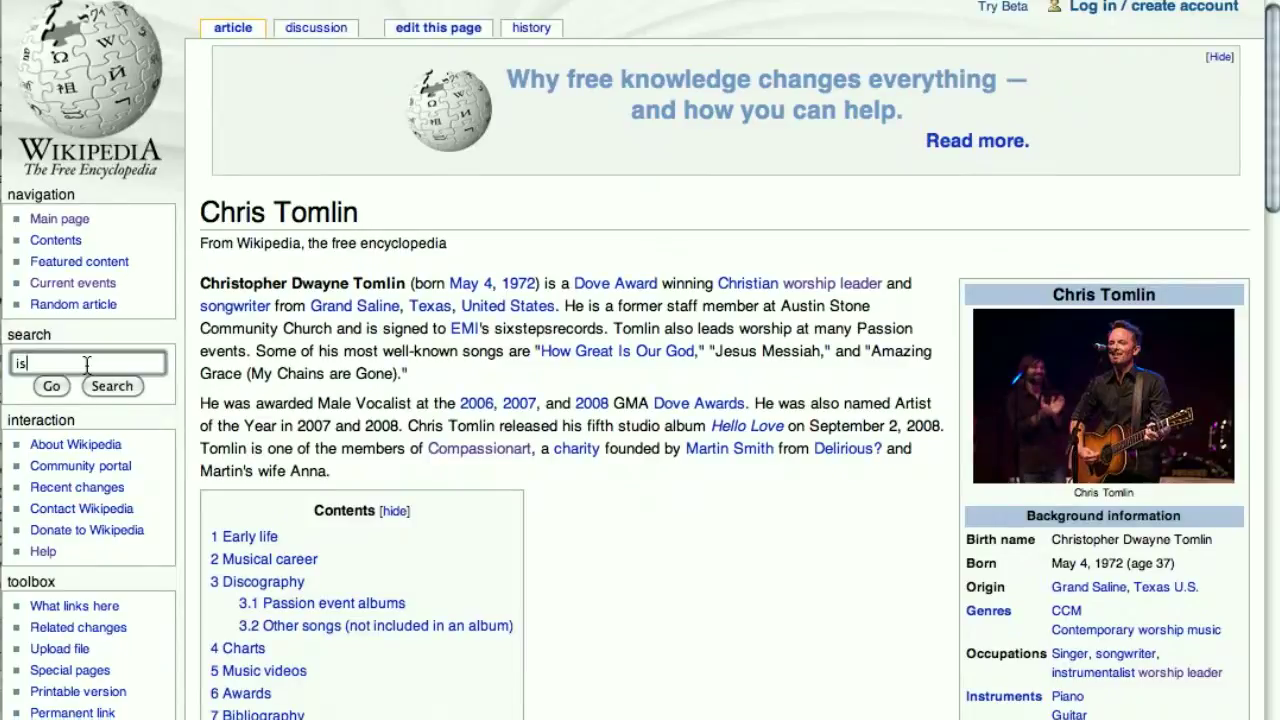
{"action": "type", "text": " wa"}
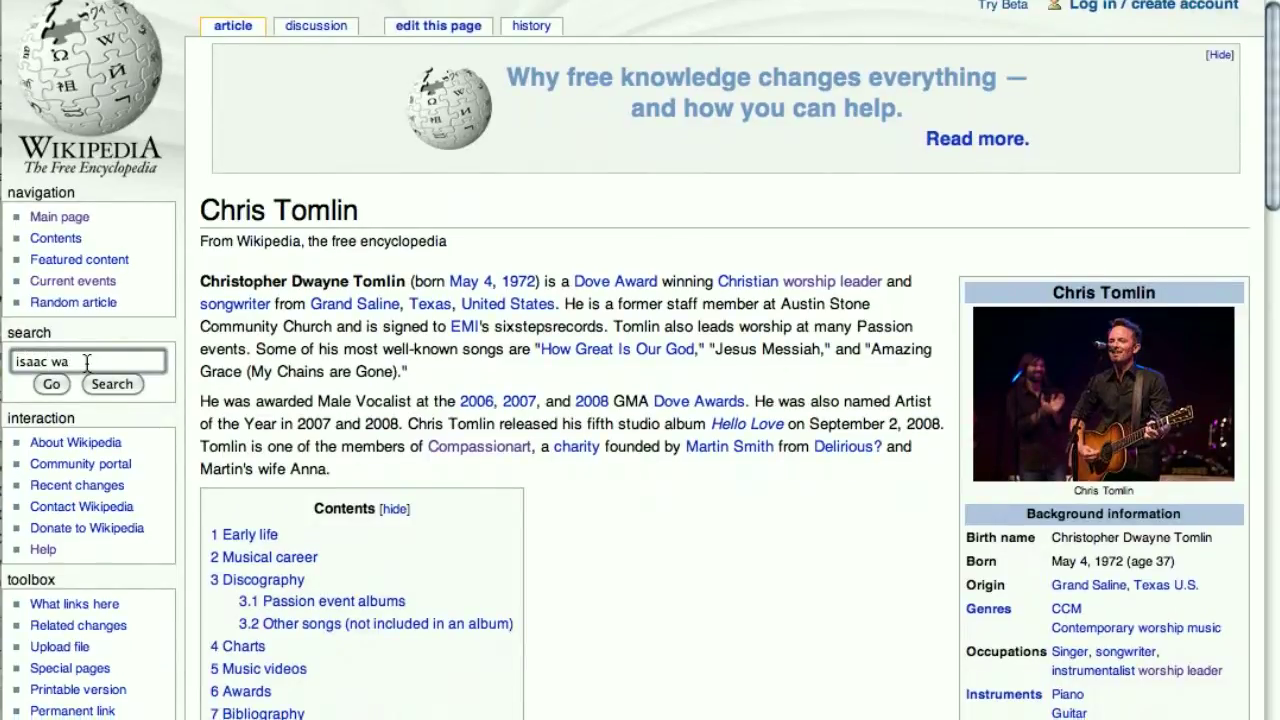
{"action": "type", "text": "tts"}
{"action": "key", "text": "Return"}
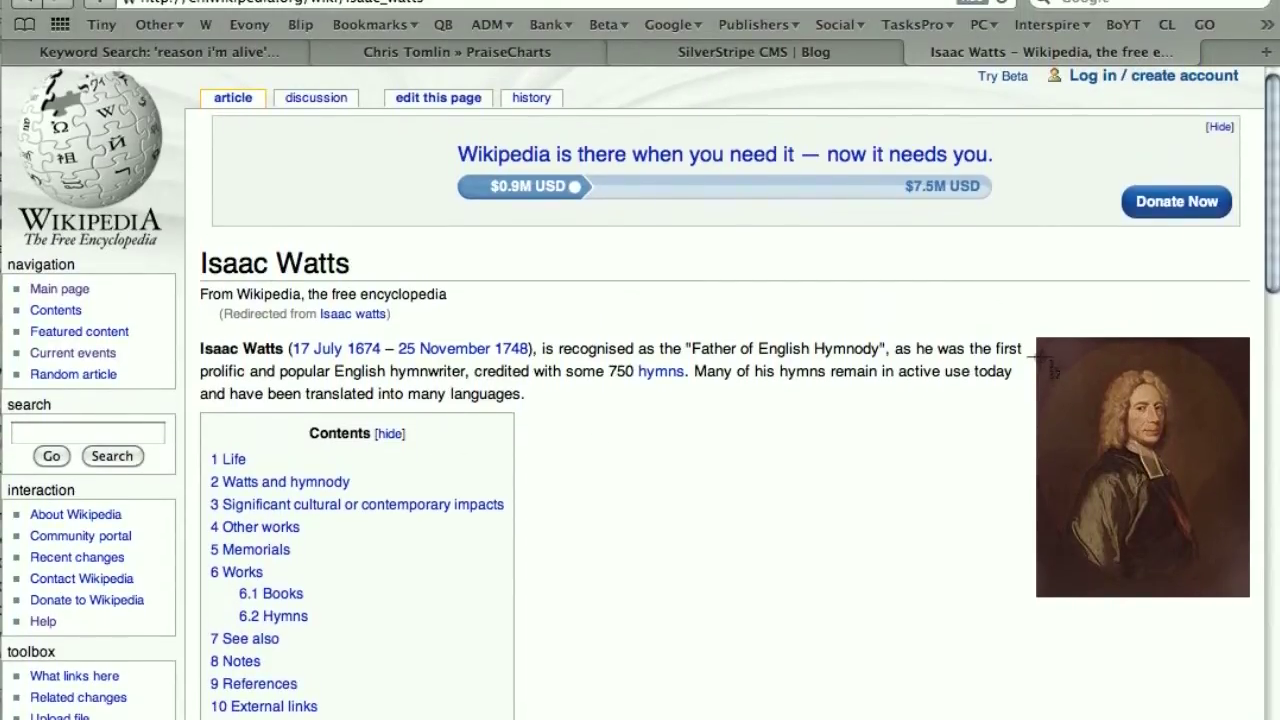
Step: Capture a square screen shot of the Isaac Watts portrait and open the Desktop folder in a new Finder window
{"action": "left_click_drag", "start_coordinate": [1041, 345], "coordinate": [1228, 515]}
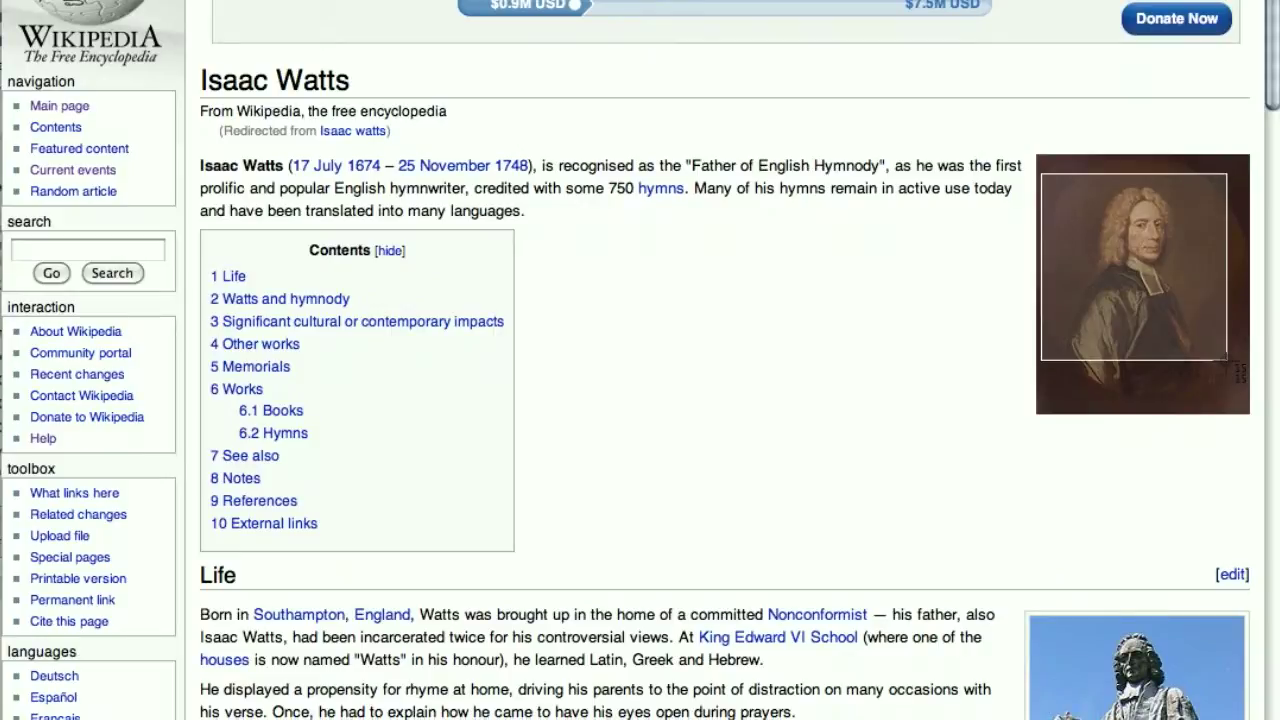
{"action": "left_click_drag", "start_coordinate": [1227, 360], "coordinate": [1224, 360]}
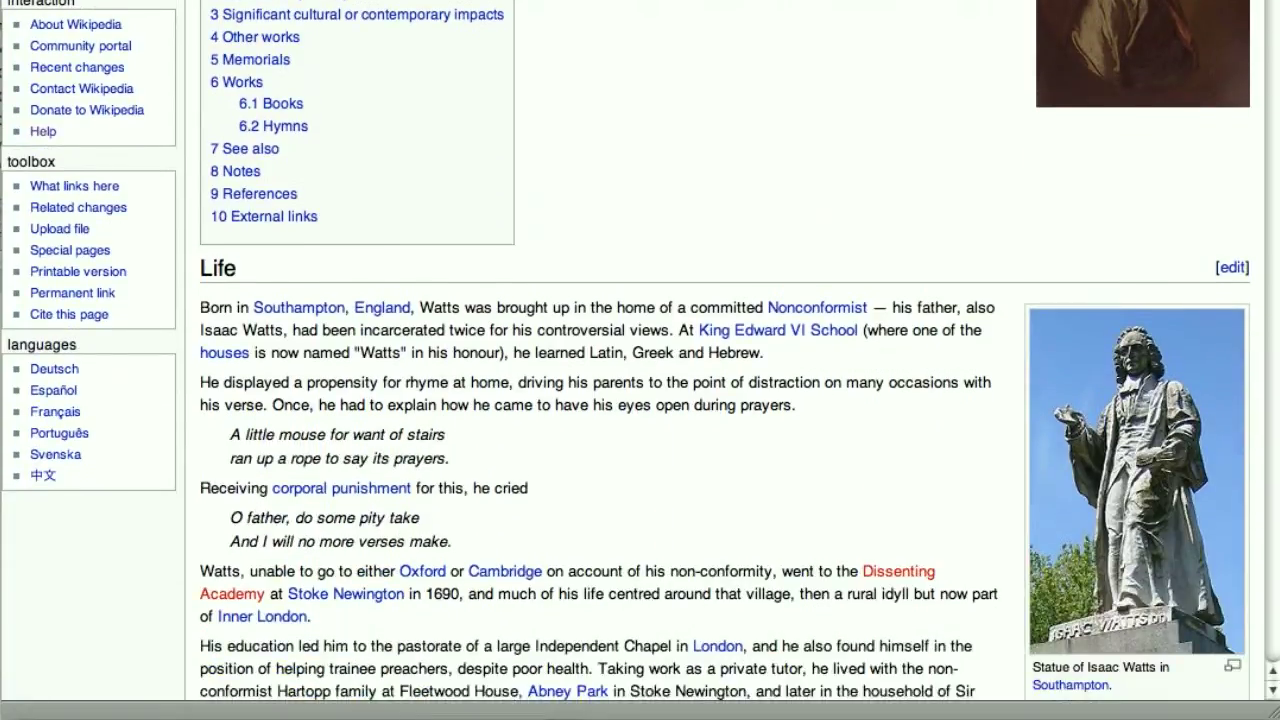
{"action": "key", "text": "super+n"}
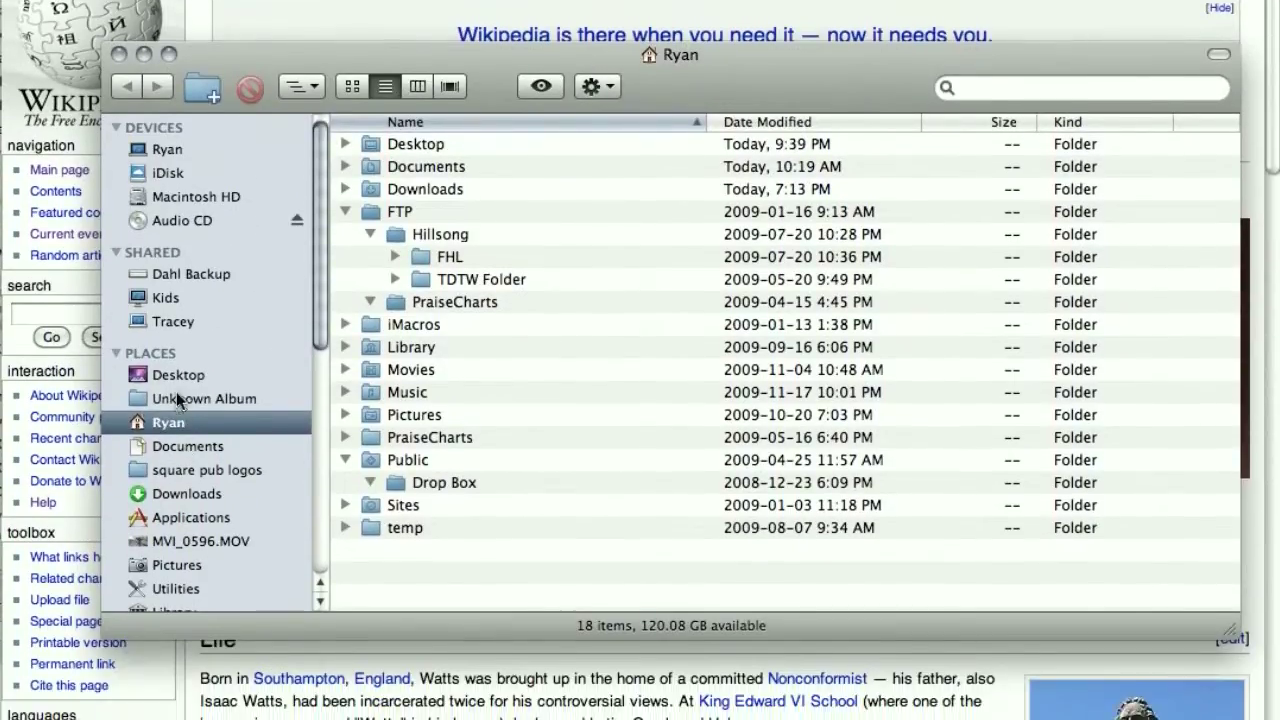
{"action": "left_click", "coordinate": [172, 419]}
{"action": "left_click", "coordinate": [542, 246]}
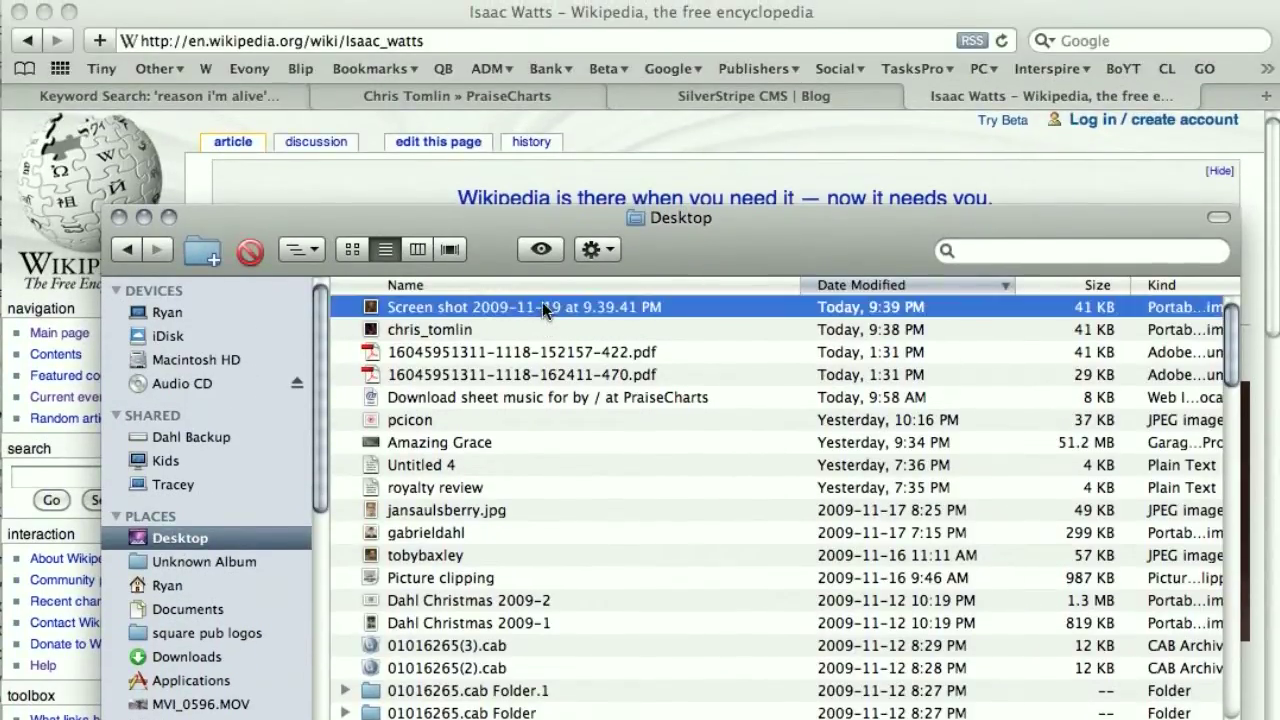
{"action": "left_click", "coordinate": [542, 307]}
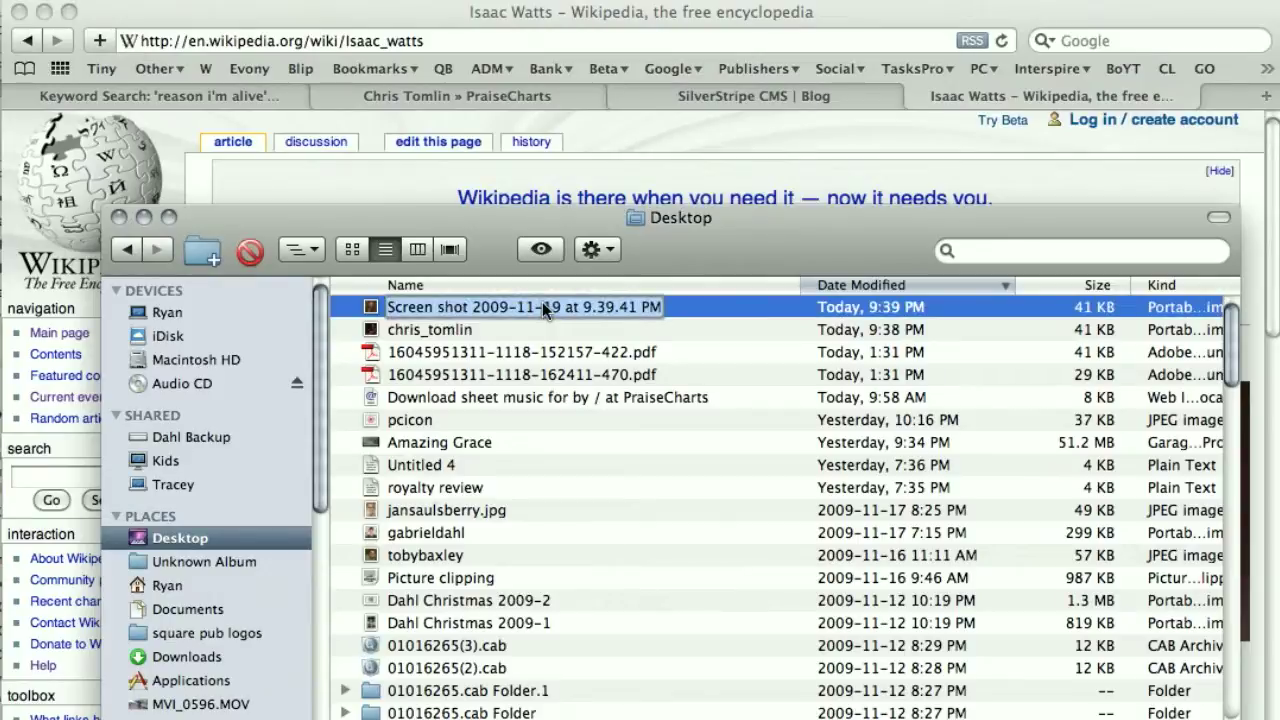
{"action": "type", "text": "isaac_waats"}
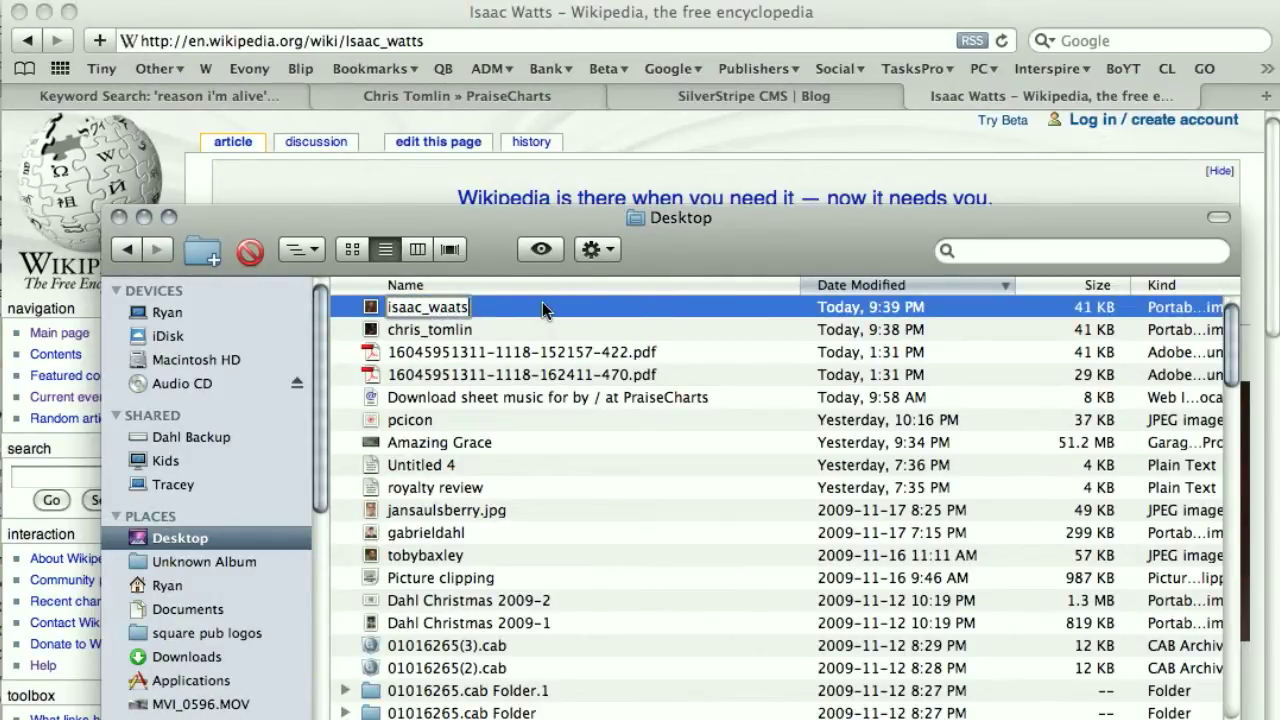
{"action": "key", "text": "Return"}
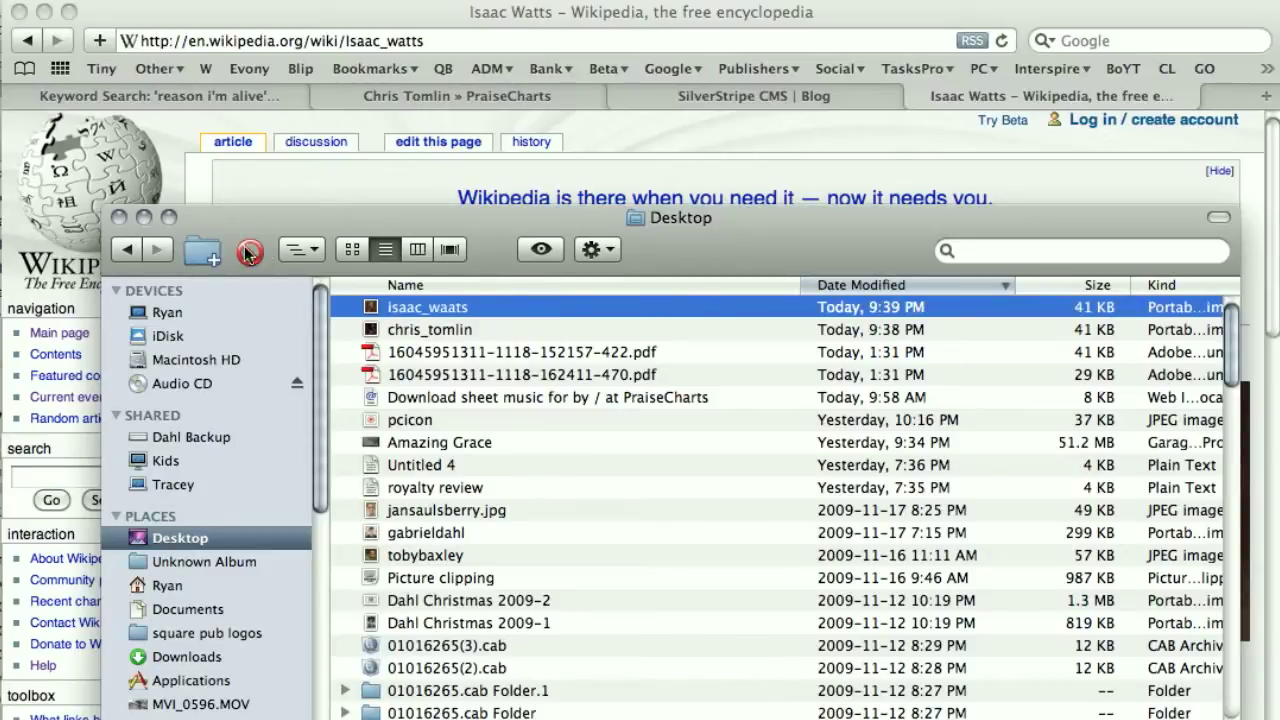
Step: Create a new folder on the Desktop named profile pics
{"action": "left_click", "coordinate": [204, 251]}
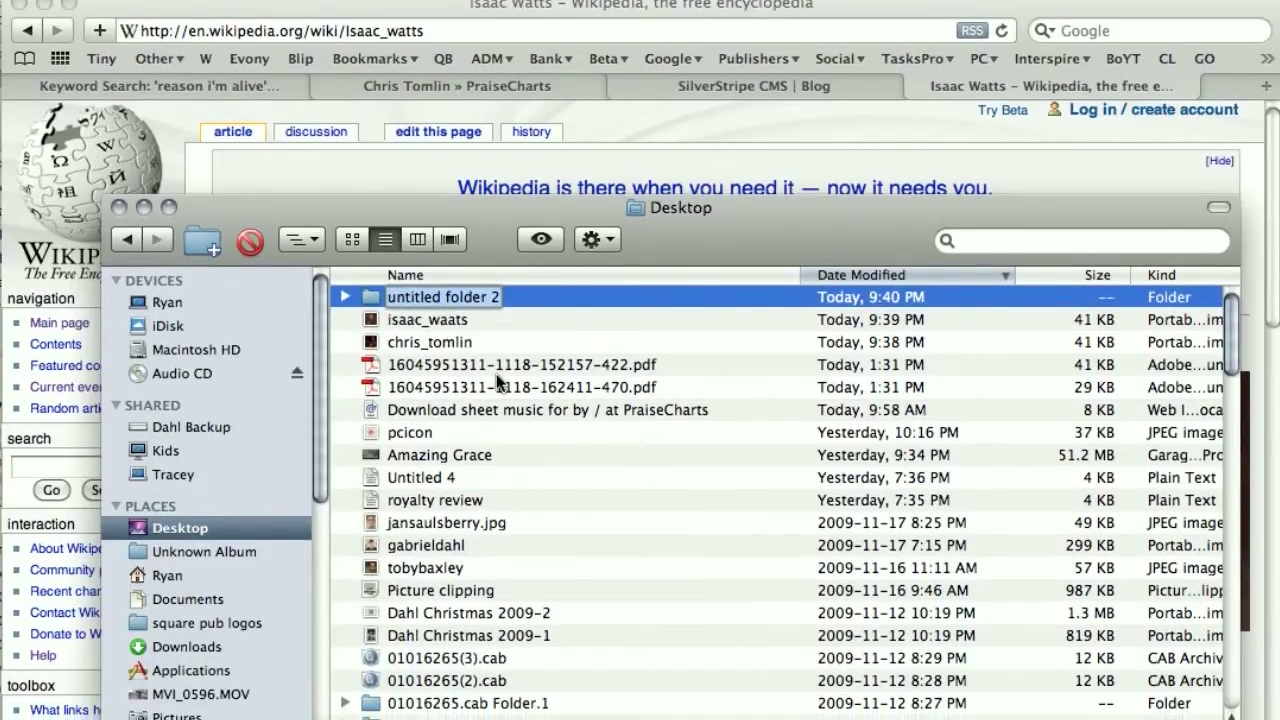
{"action": "type", "text": "profile pics"}
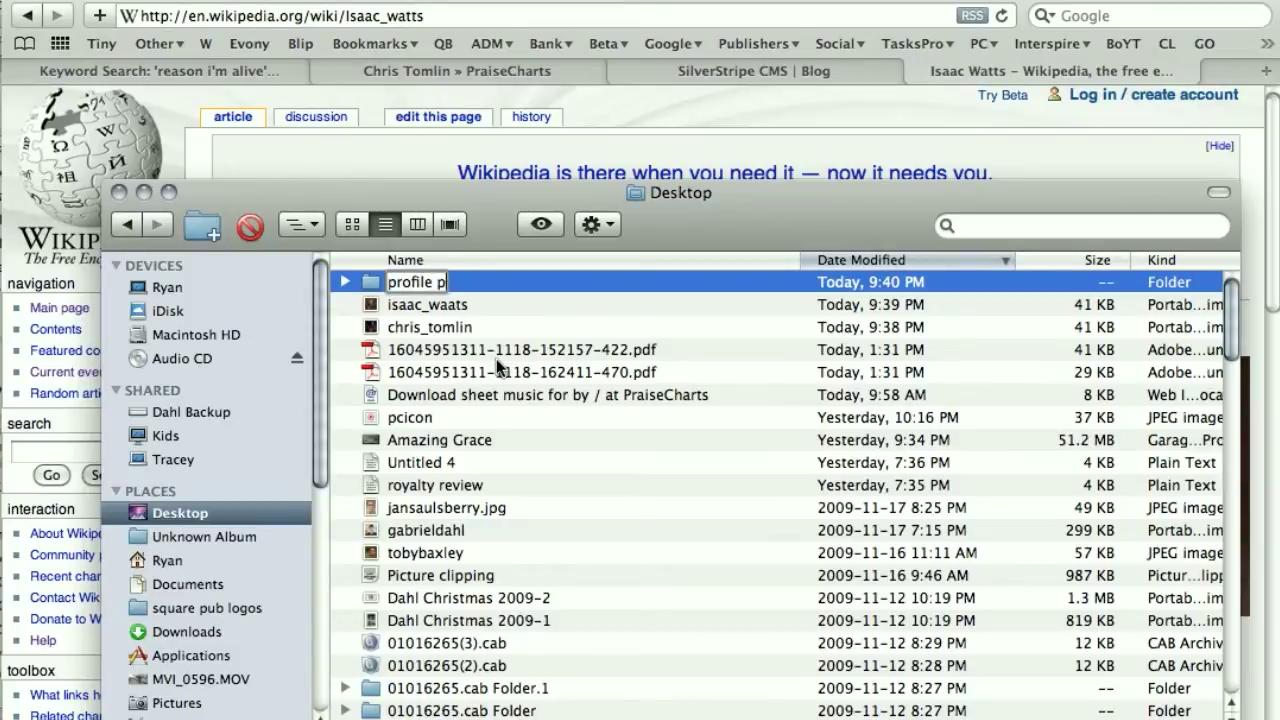
{"action": "key", "text": "Return"}
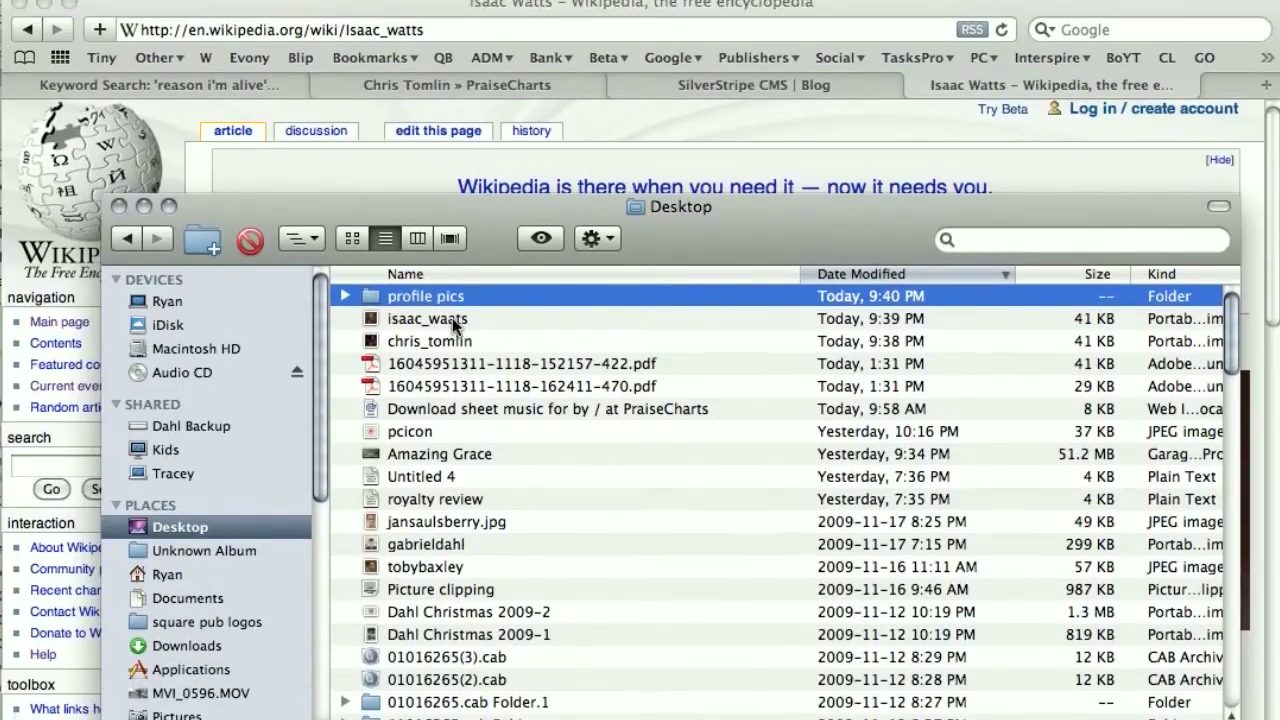
Step: Move the isaac_waats and chris_tomlin images into the profile pics folder and open that folder
{"action": "left_click", "coordinate": [452, 304]}
{"action": "left_click", "coordinate": [452, 327], "text": "shift"}
{"action": "left_click_drag", "start_coordinate": [414, 337], "coordinate": [412, 307]}
{"action": "left_click", "coordinate": [345, 307]}
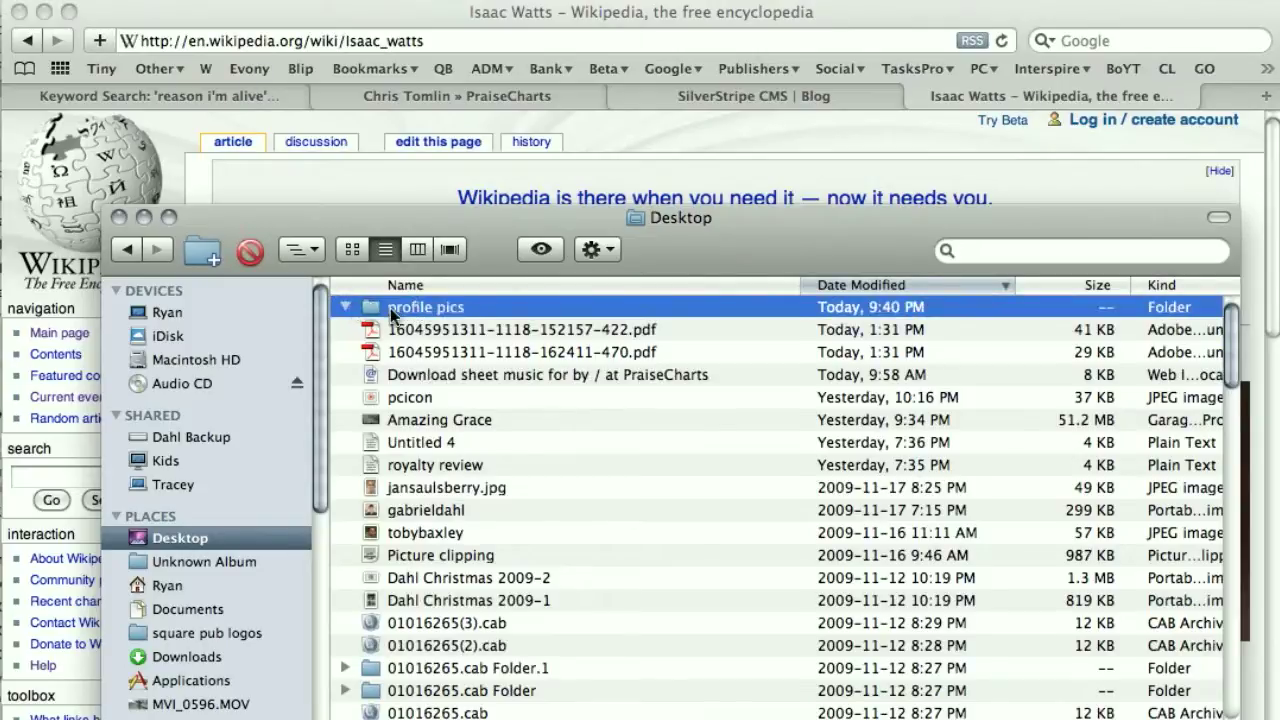
{"action": "double_click", "coordinate": [422, 308]}
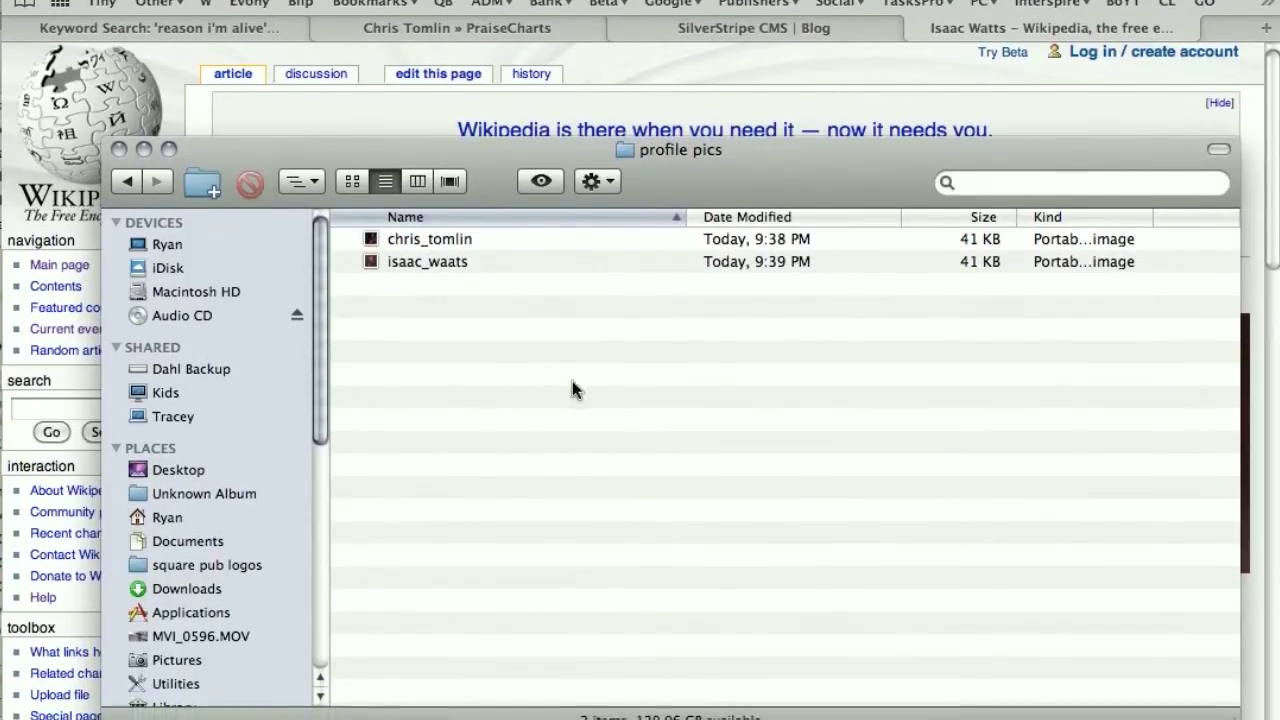
{"action": "left_click_drag", "start_coordinate": [850, 220], "coordinate": [853, 363]}
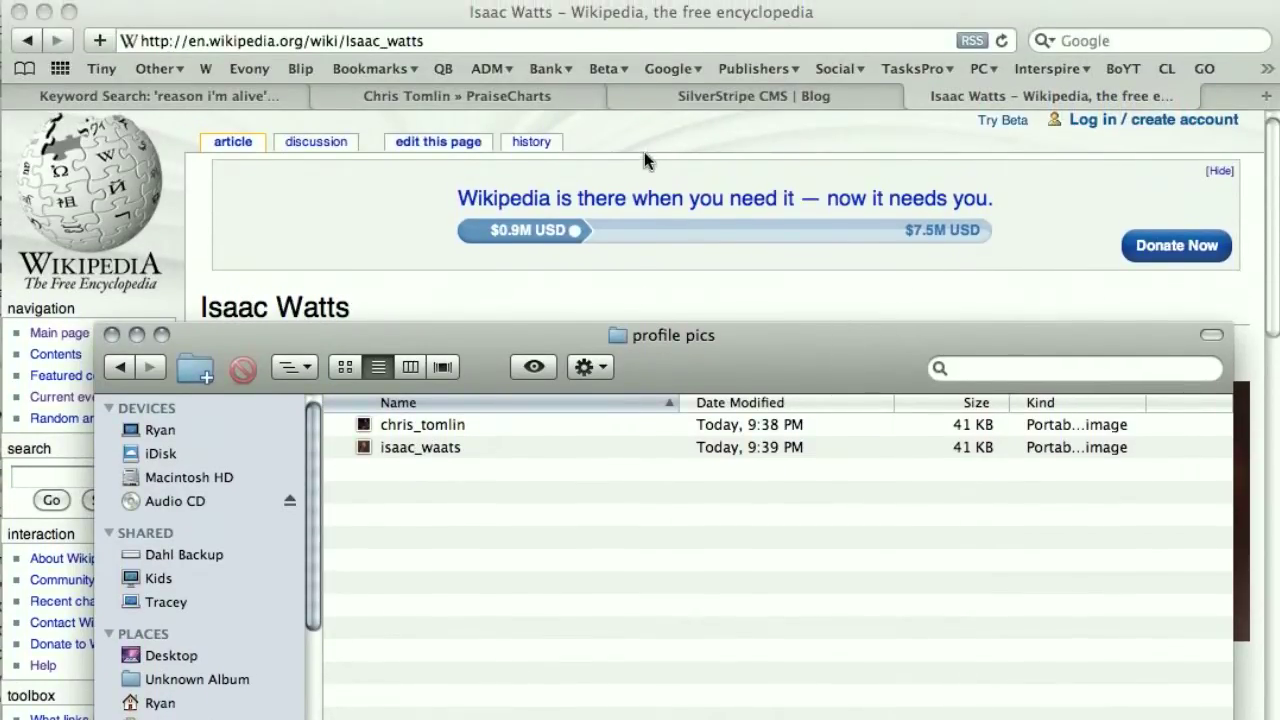
Step: Delete the blank line at the start of Chris Tomlin's Full Bio in the CMS and save the profile
{"action": "left_click", "coordinate": [548, 96]}
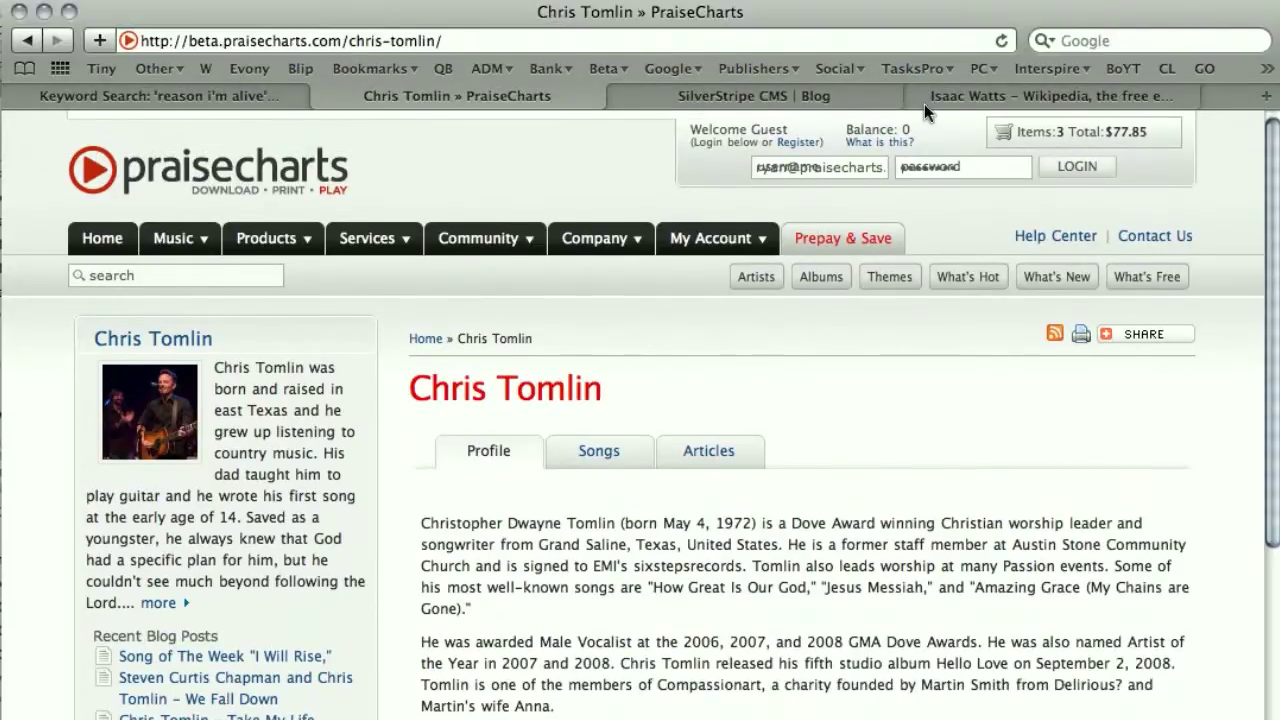
{"action": "left_click", "coordinate": [852, 98]}
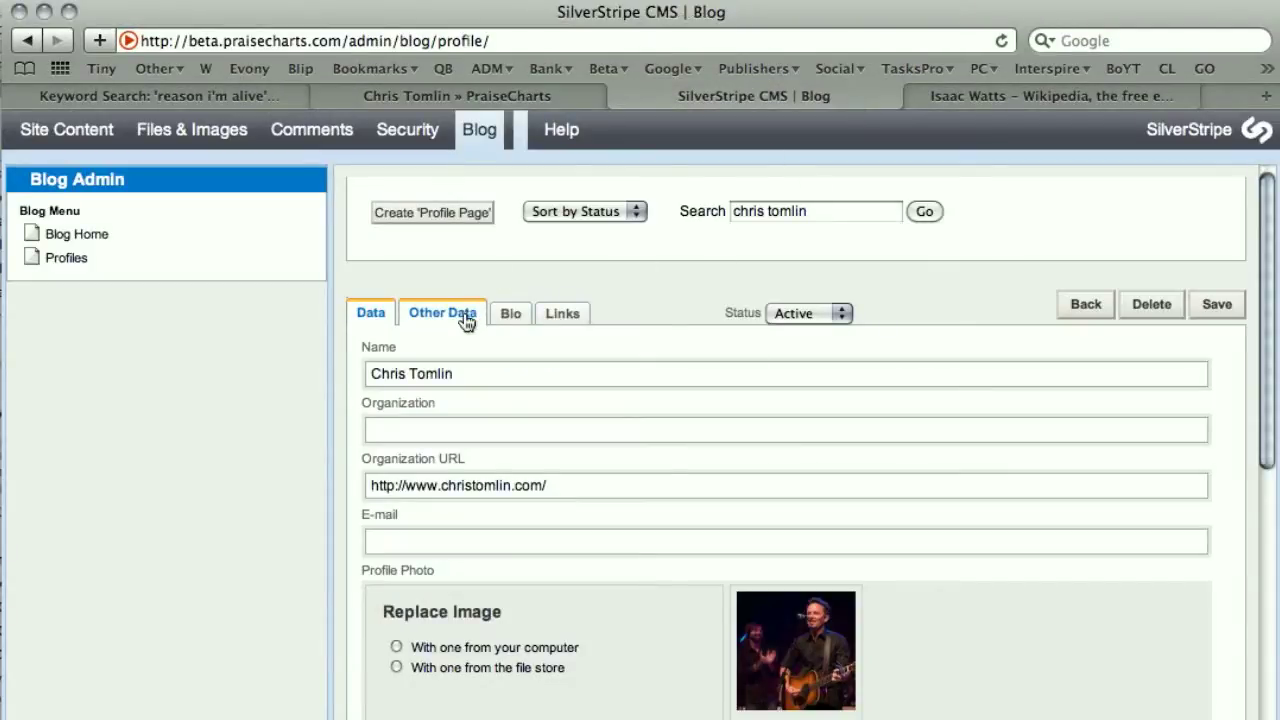
{"action": "left_click", "coordinate": [464, 317]}
{"action": "left_click", "coordinate": [510, 315]}
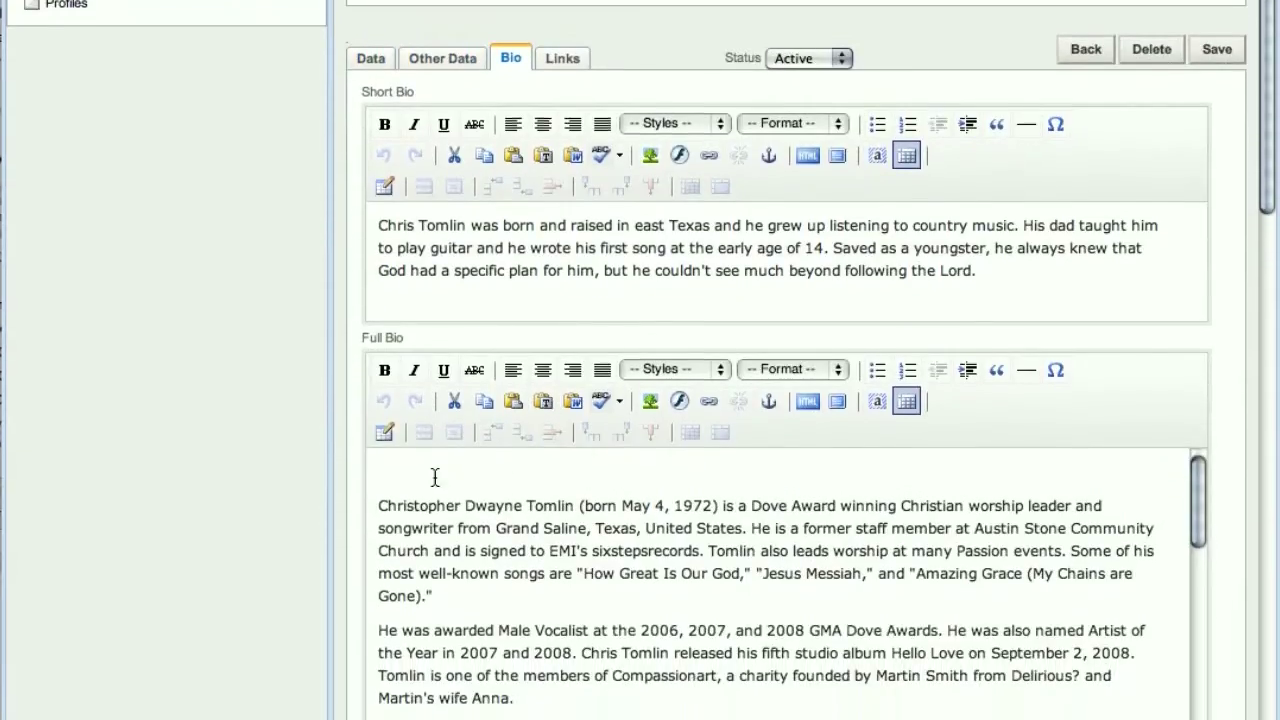
{"action": "left_click", "coordinate": [435, 477]}
{"action": "key", "text": "Delete"}
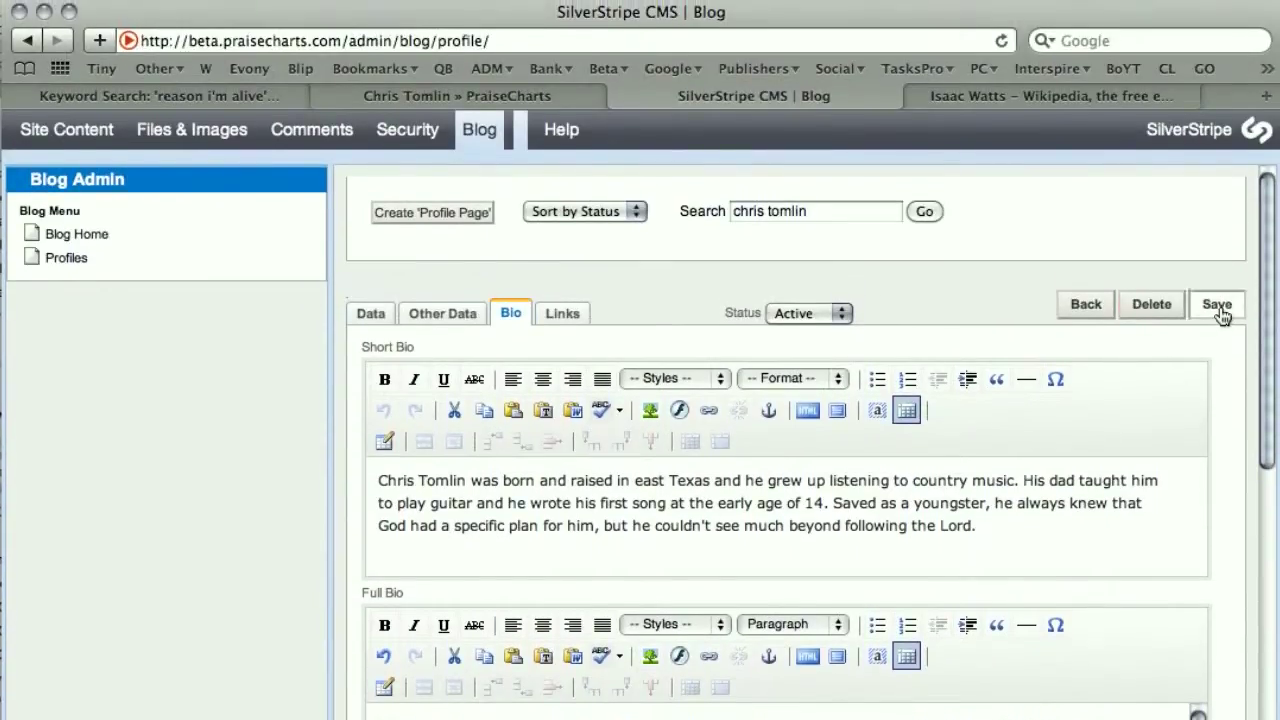
{"action": "left_click", "coordinate": [1218, 306]}
Step: Reload the public Chris Tomlin page and check the spacing and layout of the full biography
{"action": "left_click", "coordinate": [384, 100]}
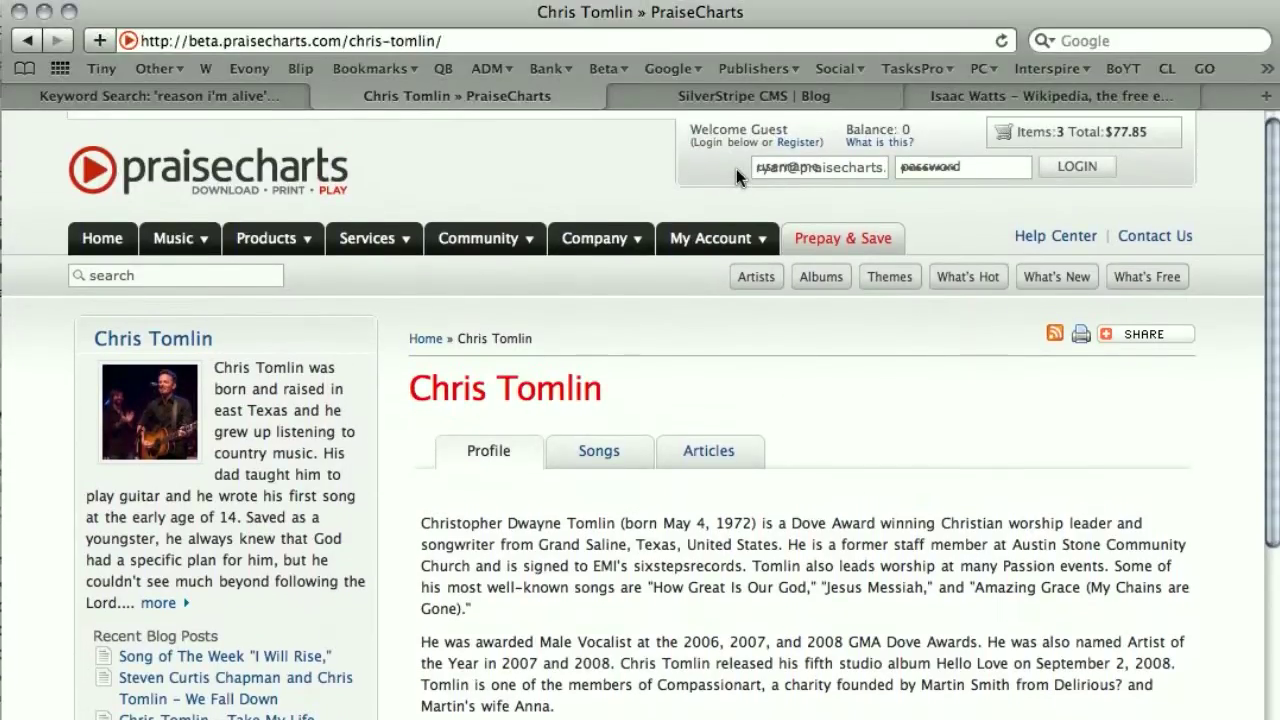
{"action": "left_click", "coordinate": [724, 95]}
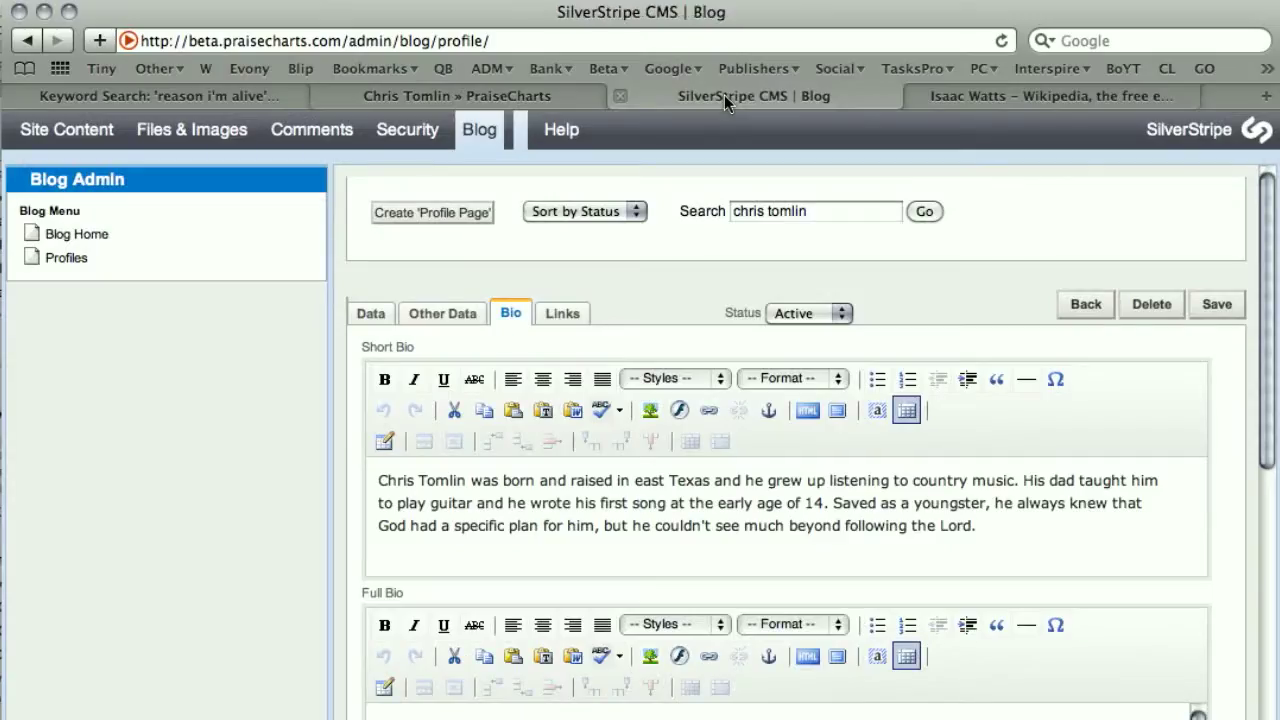
{"action": "left_click", "coordinate": [488, 95]}
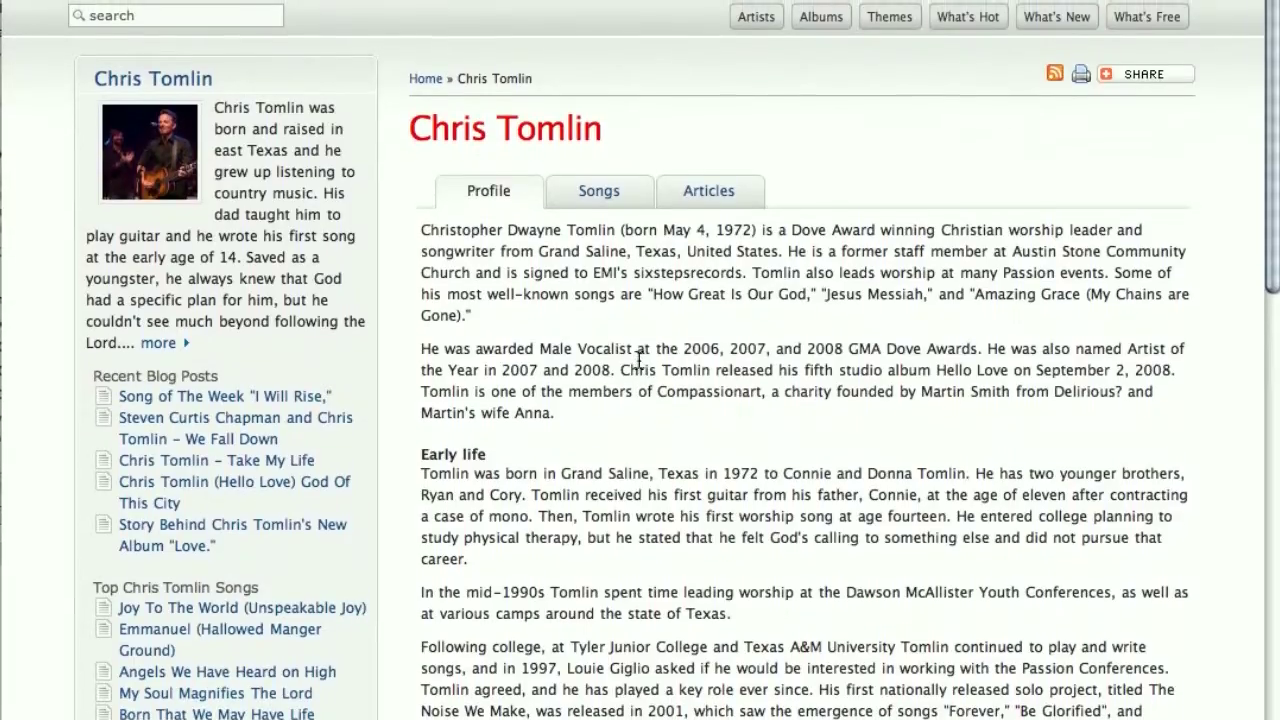
{"action": "scroll", "coordinate": [633, 320], "scroll_direction": "down", "scroll_amount": 20}
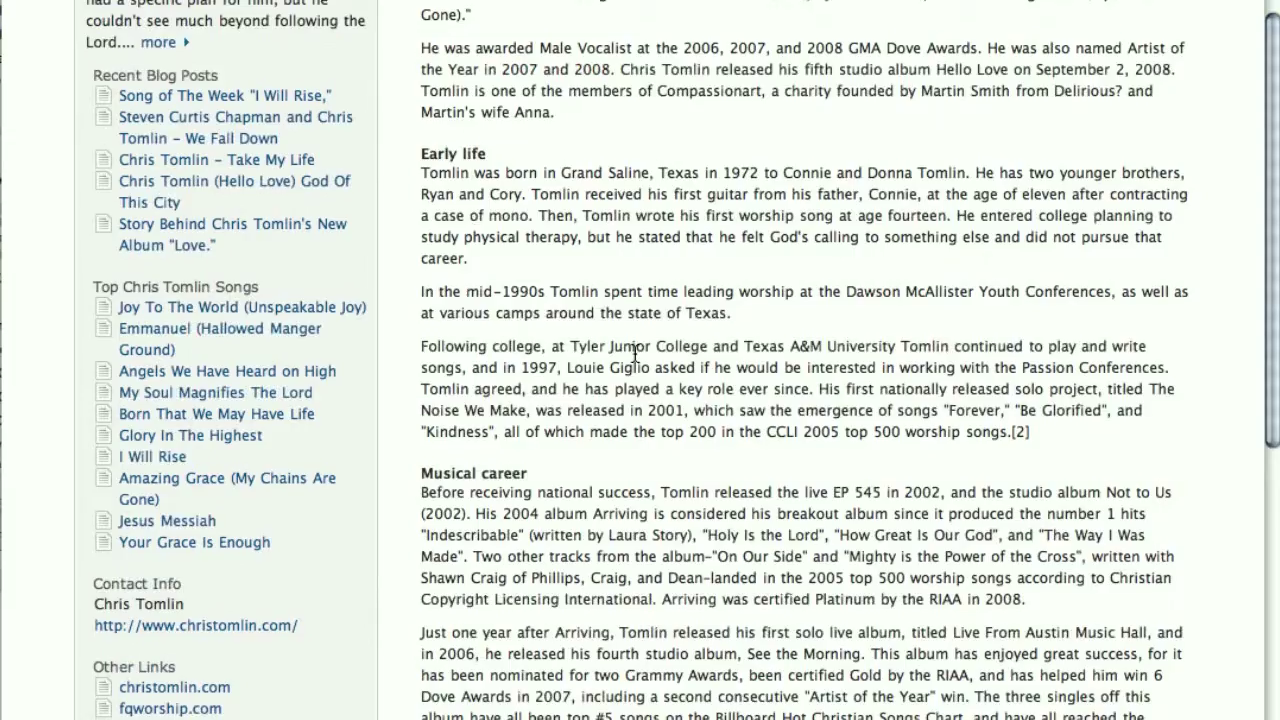
{"action": "scroll", "coordinate": [634, 364], "scroll_direction": "up", "scroll_amount": 20}
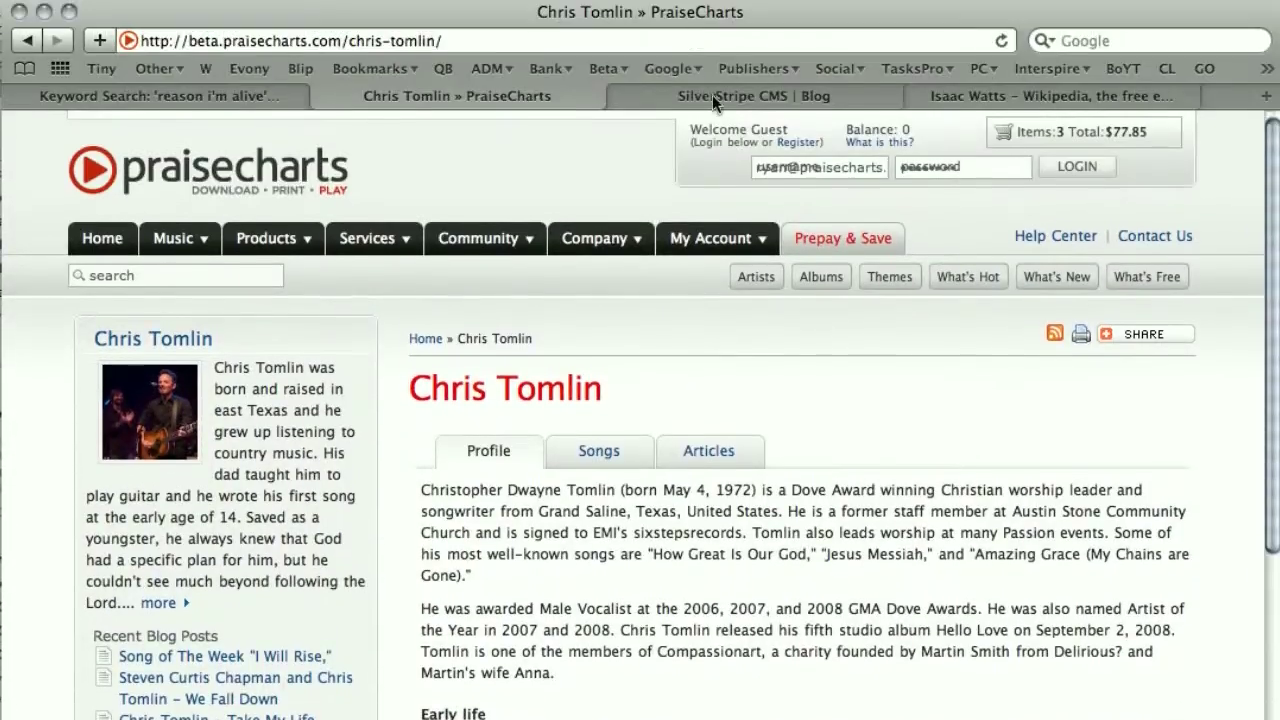
Step: Return to the CMS tab and load the bookmarked Wikipedia main page in it
{"action": "left_click", "coordinate": [712, 95]}
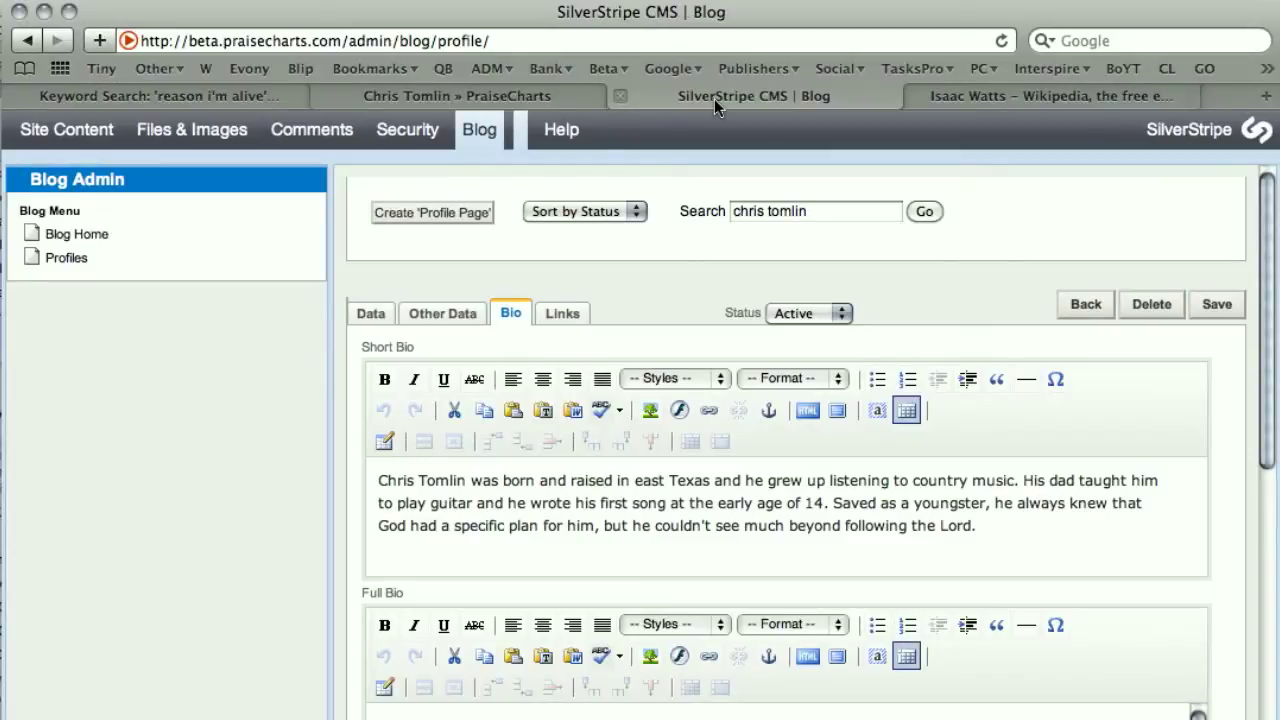
{"action": "key", "text": "super+2"}
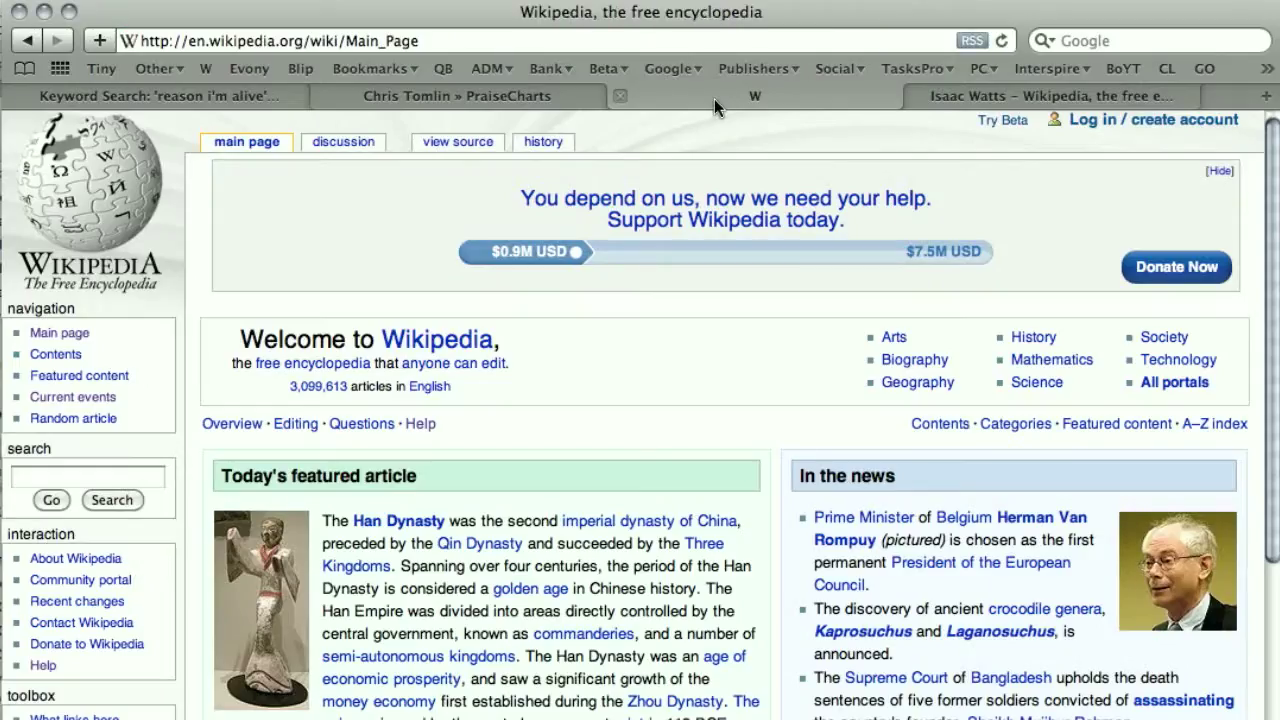